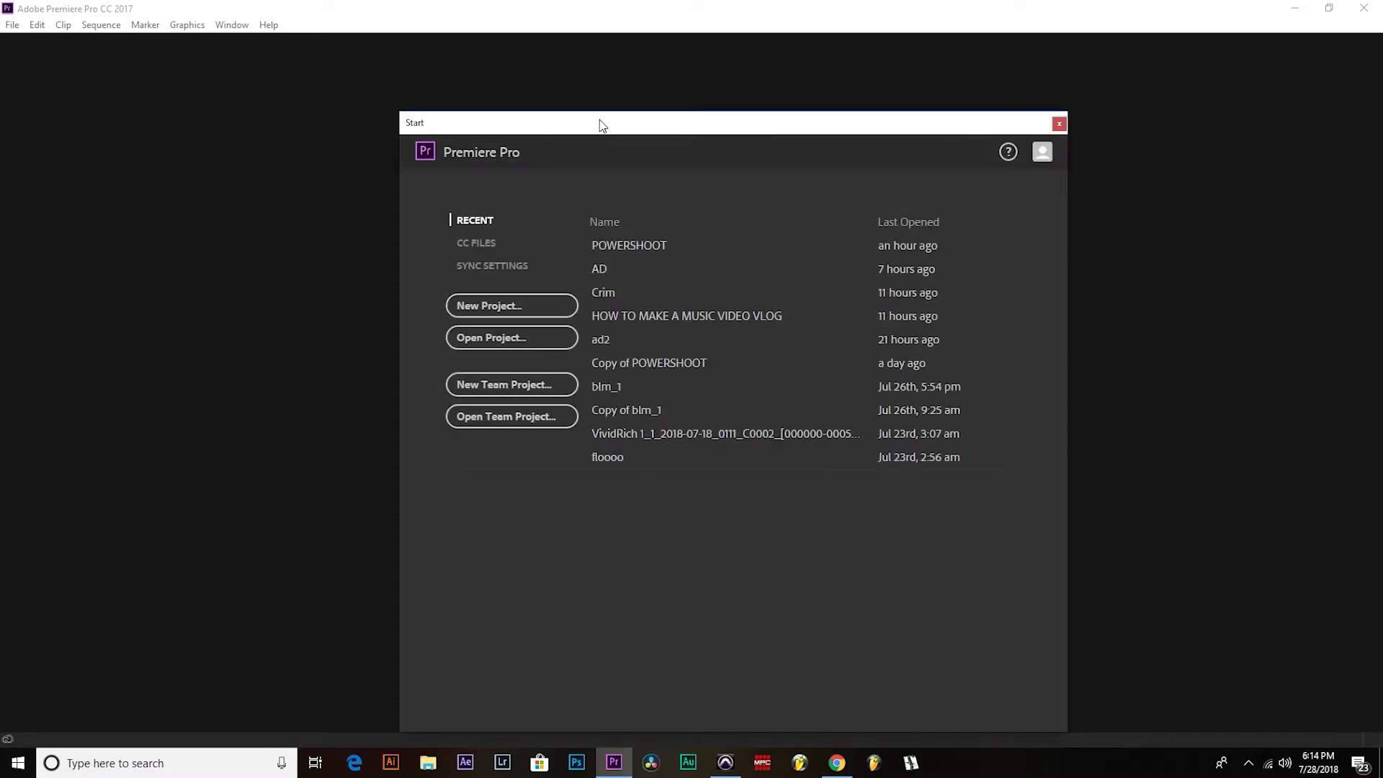
# Open the recent Crim project and fit the whole MVI_0519 sequence in the timeline.
pyautogui.click(640, 293)
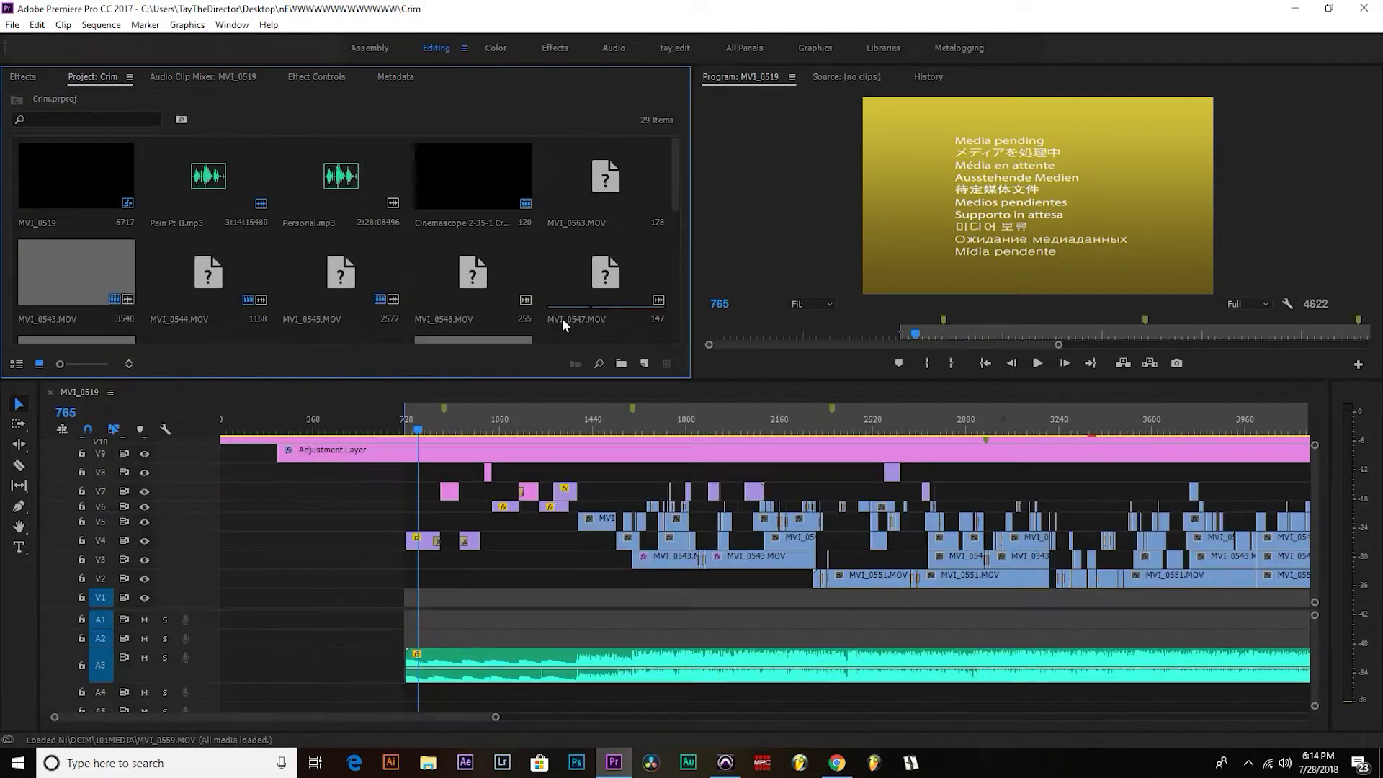
pyautogui.moveTo(496, 717); pyautogui.dragTo(706, 718)
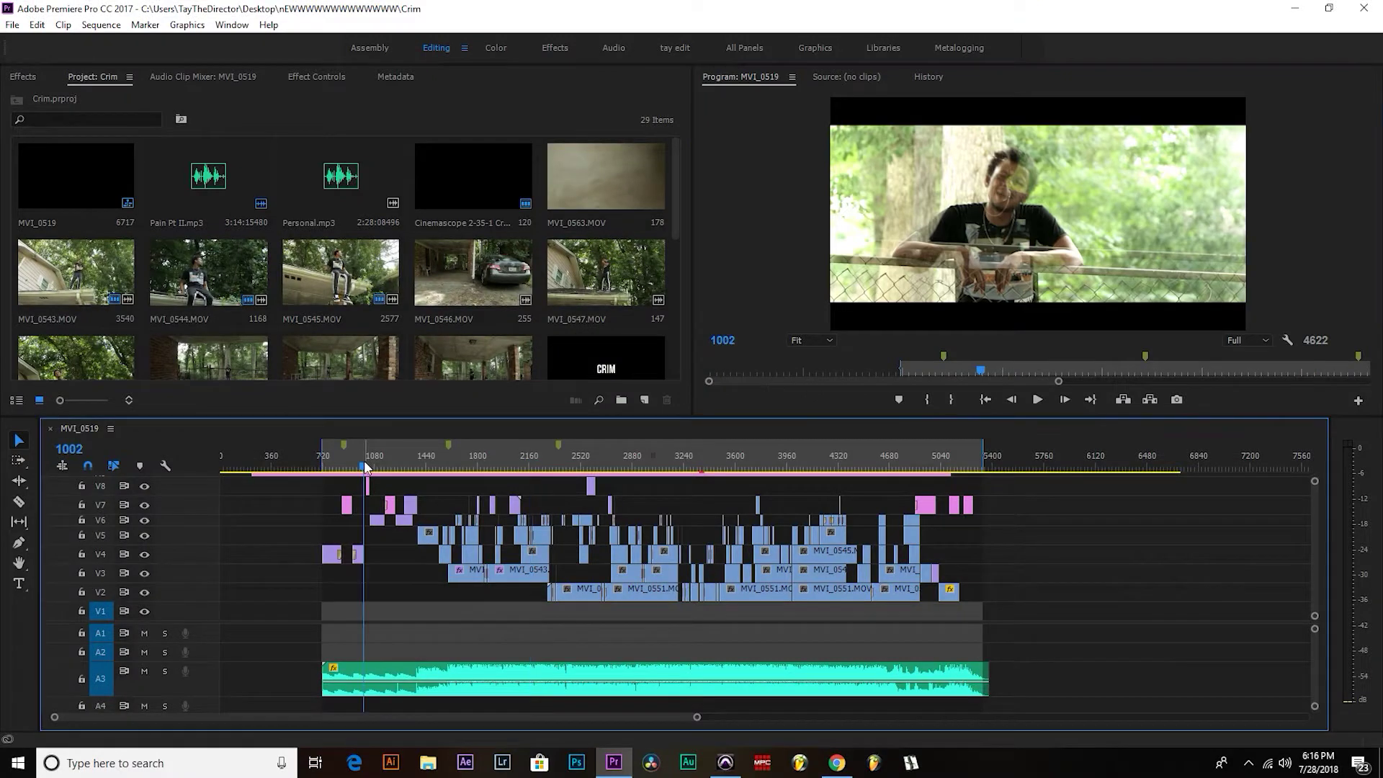
# Zoom the timeline in on the flicker cuts and park the playhead at frame 1596.
pyautogui.press('=')
pyautogui.press('=')
pyautogui.press('=')
pyautogui.press('=')
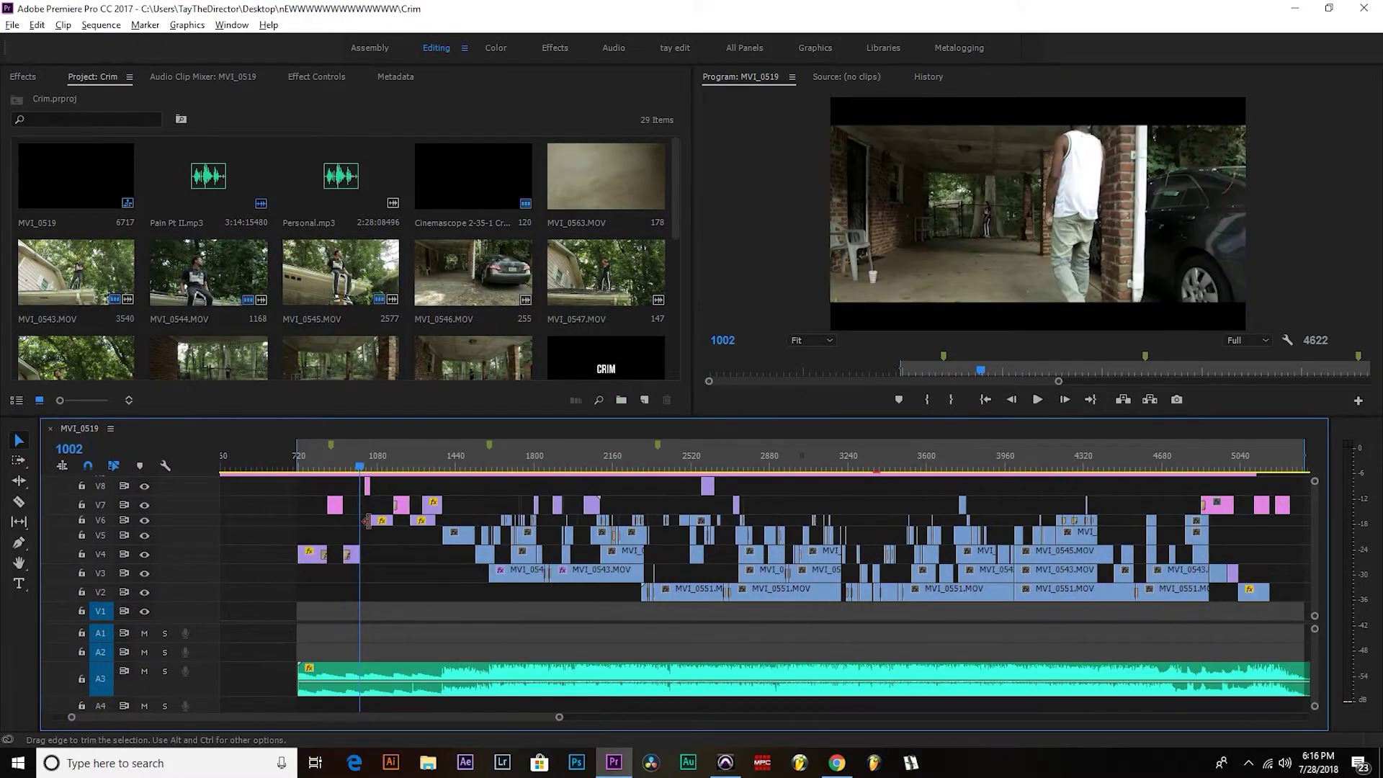
pyautogui.press('=')
pyautogui.press('=')
pyautogui.press('=')
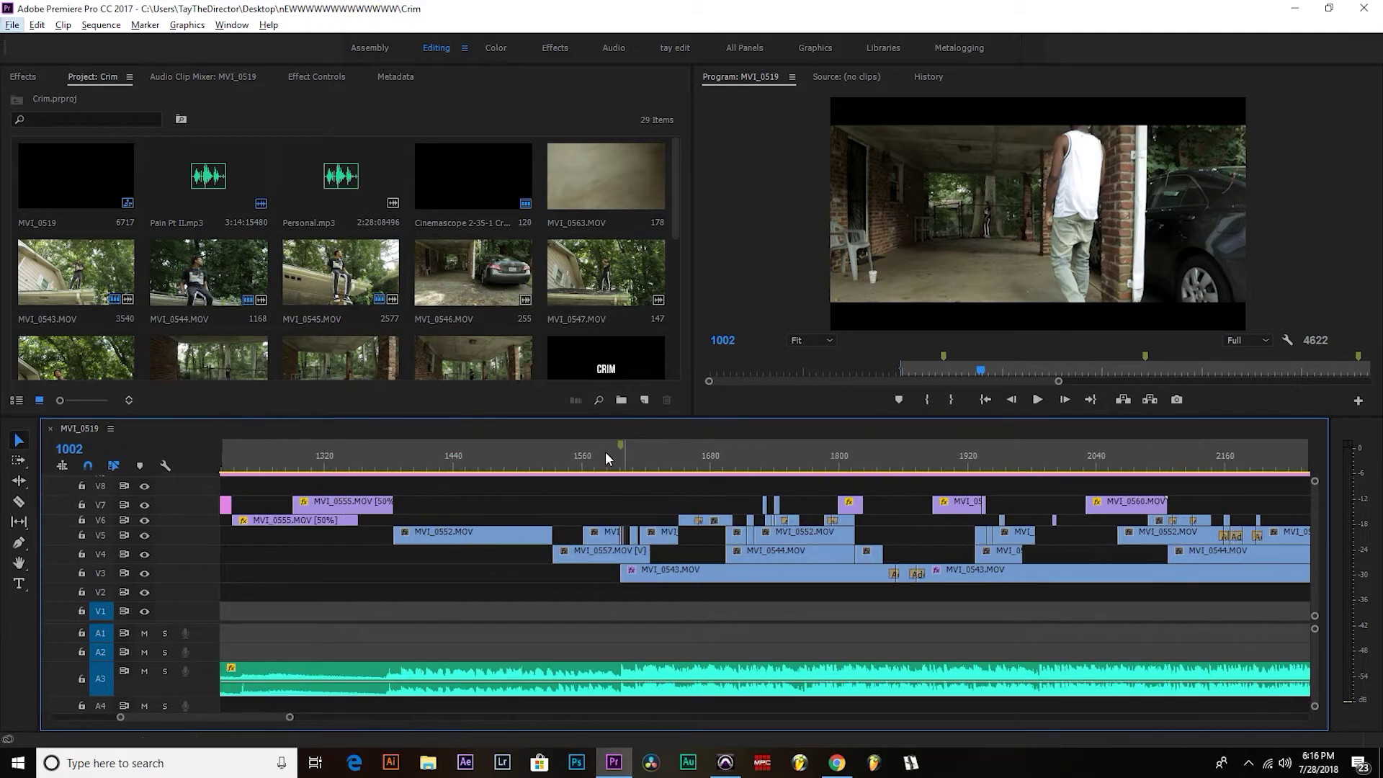
pyautogui.click(605, 451)
pyautogui.press('=')
pyautogui.press('=')
pyautogui.press('=')
pyautogui.press('=')
pyautogui.press('=')
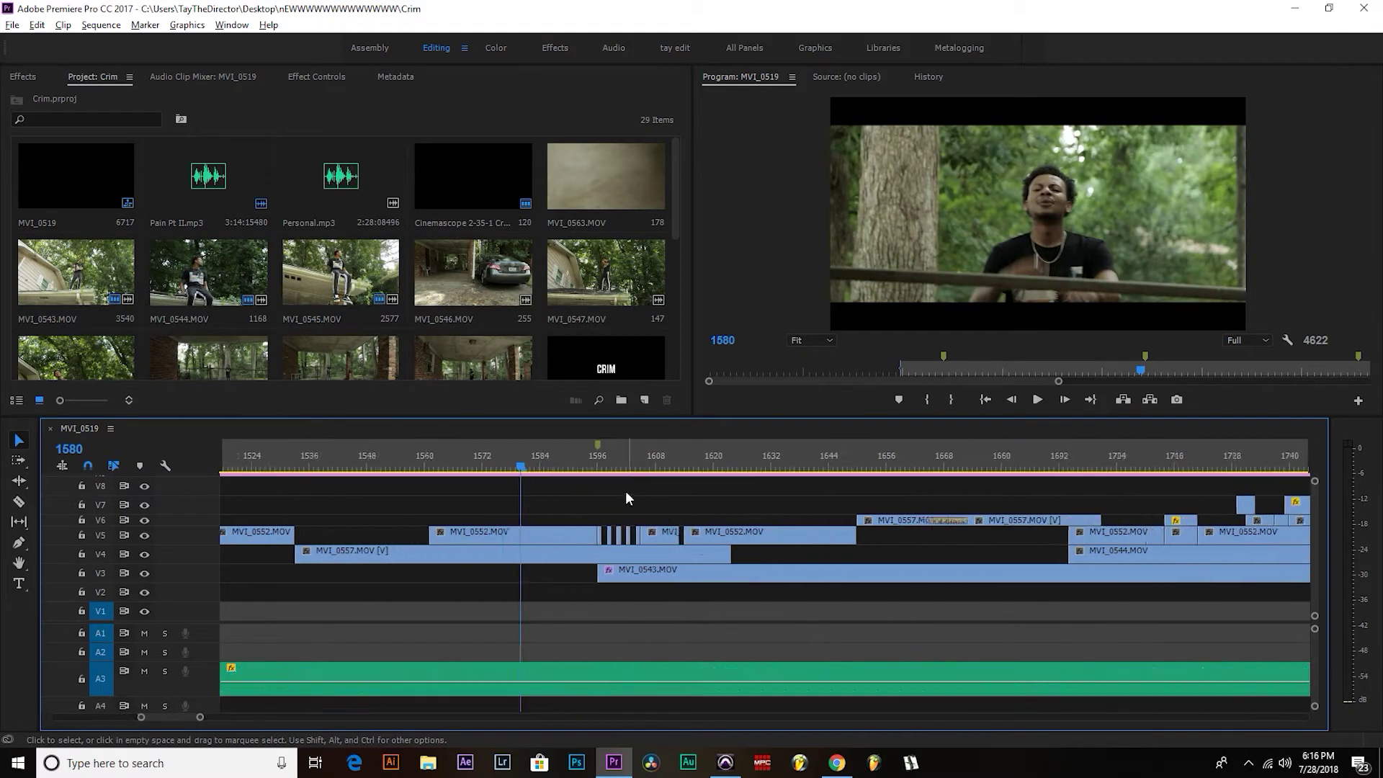
pyautogui.click(595, 456)
pyautogui.press('=')
pyautogui.press('=')
pyautogui.press('=')
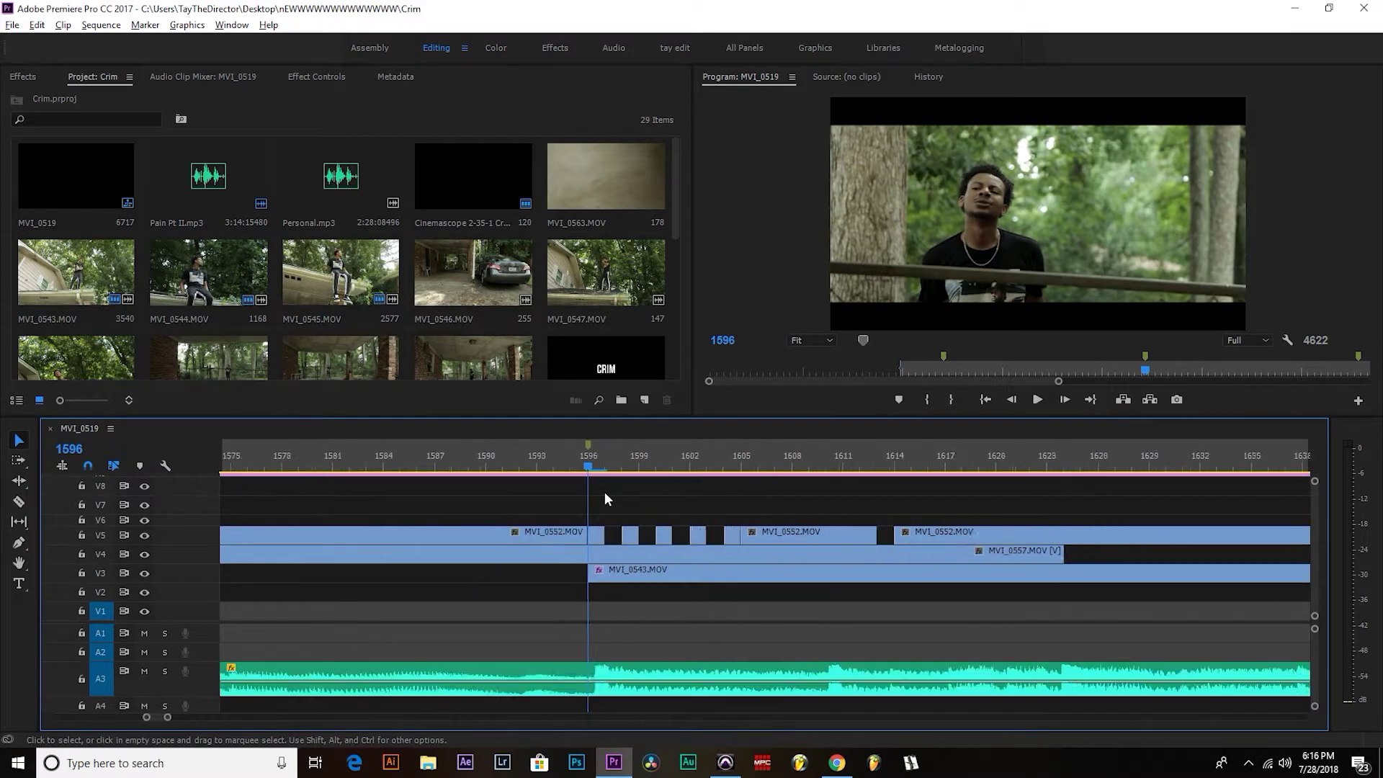
# Compare frames 1596 and 1597 to see the cut from the forest shot to the house shot.
pyautogui.click(608, 463)
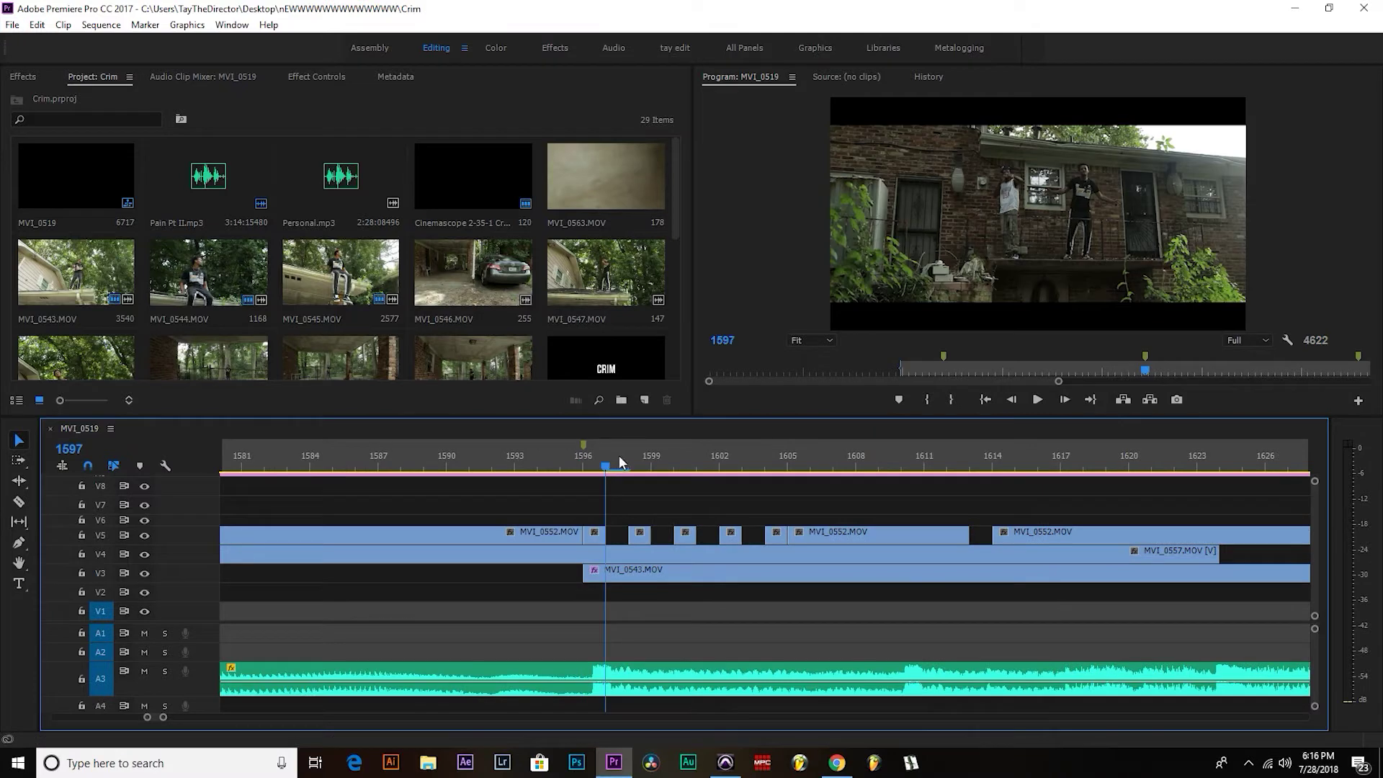
pyautogui.click(627, 460)
pyautogui.click(594, 464)
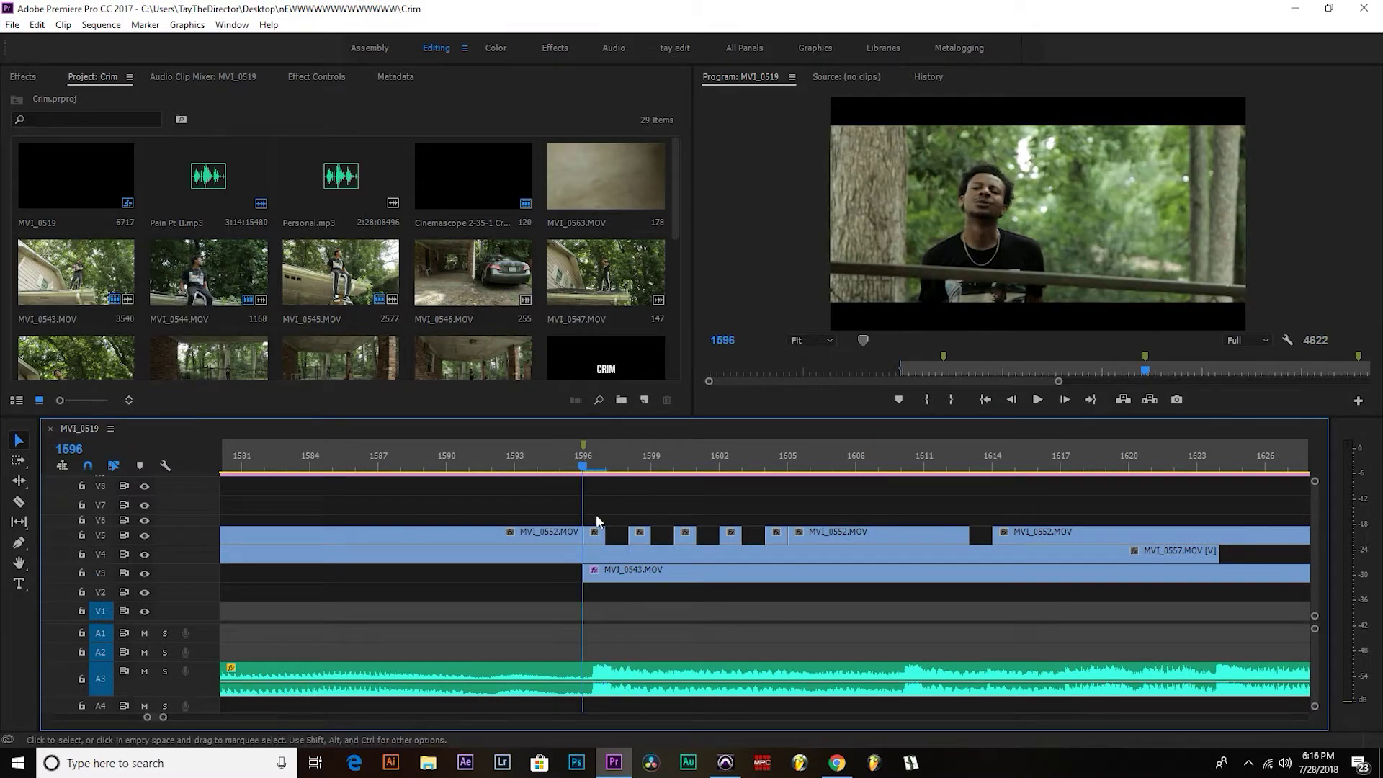
pyautogui.click(597, 474)
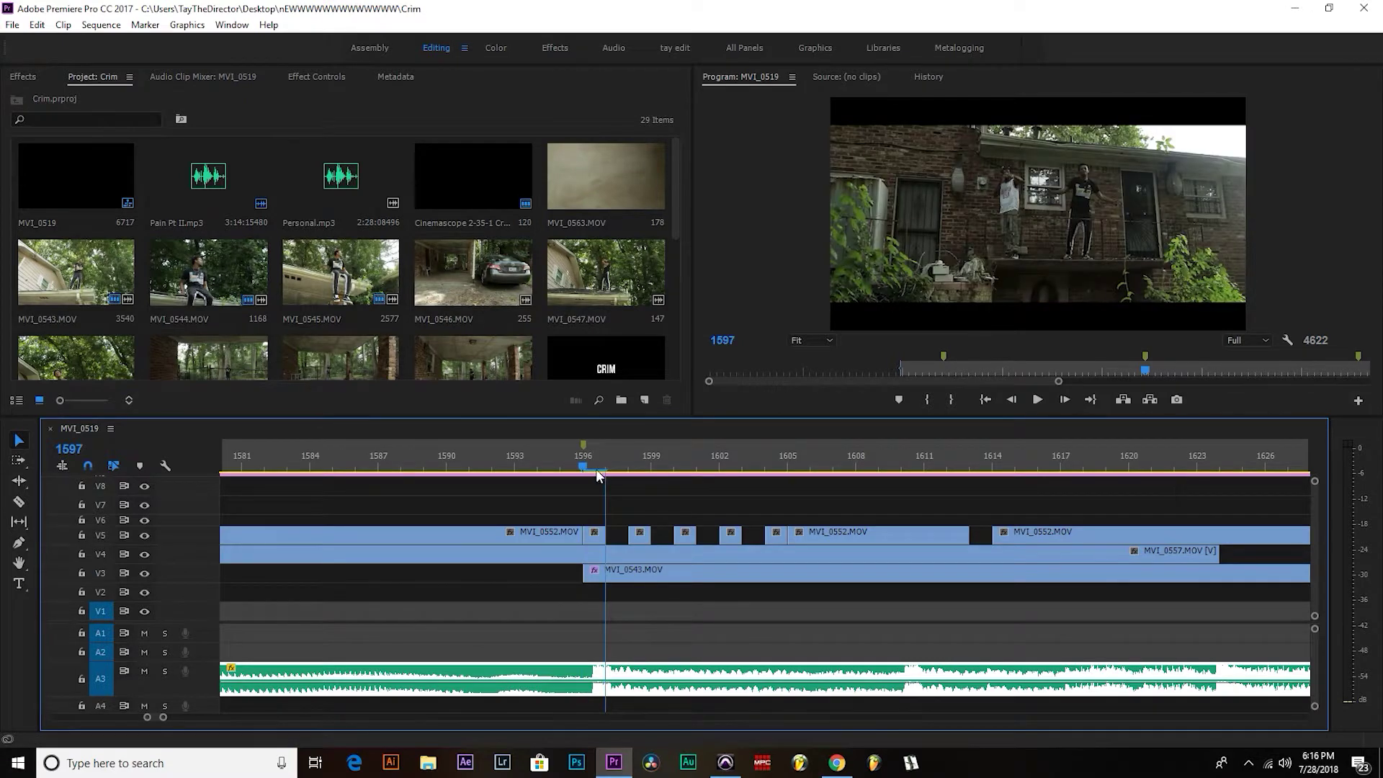
pyautogui.click(588, 474)
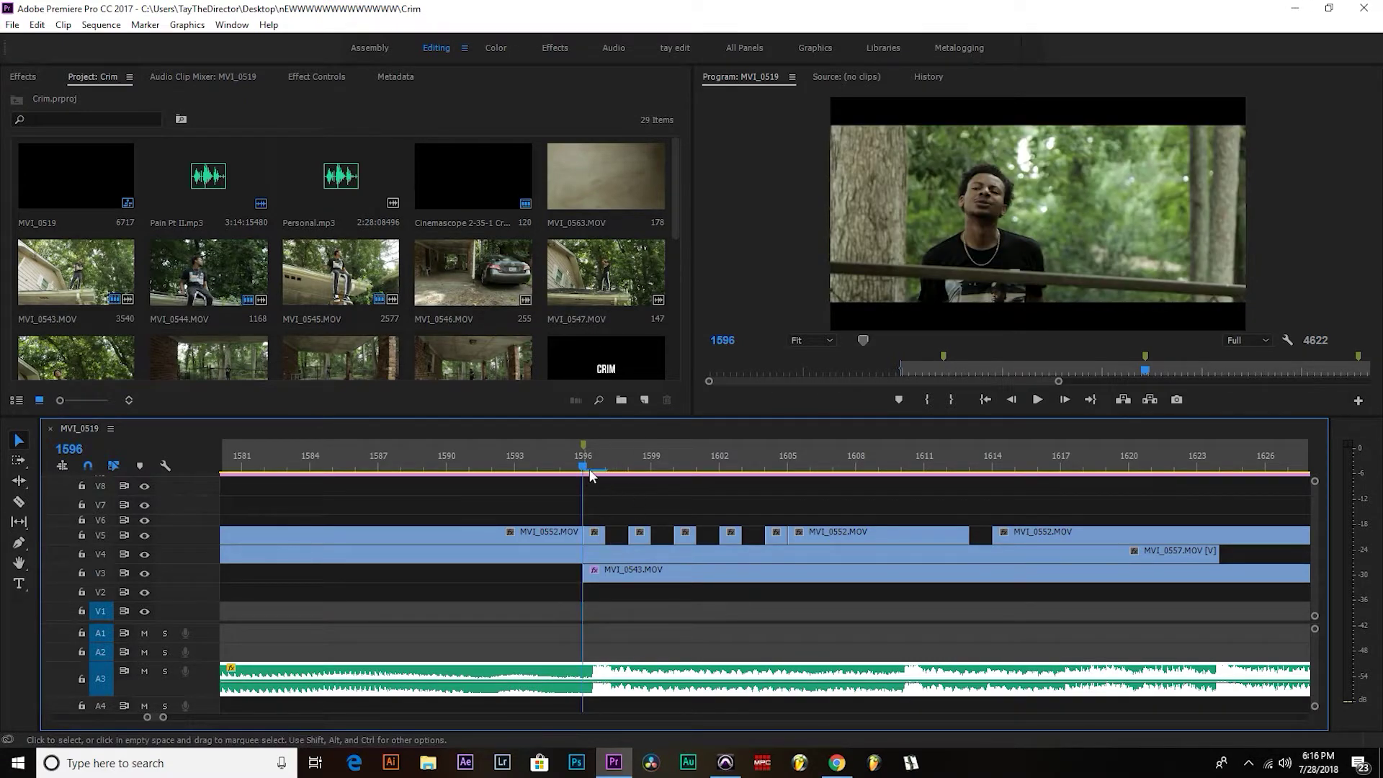
# Toggle between the Razor and Selection tools and select the MVI_0557 clip on V4.
pyautogui.press('alt')
pyautogui.press('Return')
pyautogui.press('Escape')
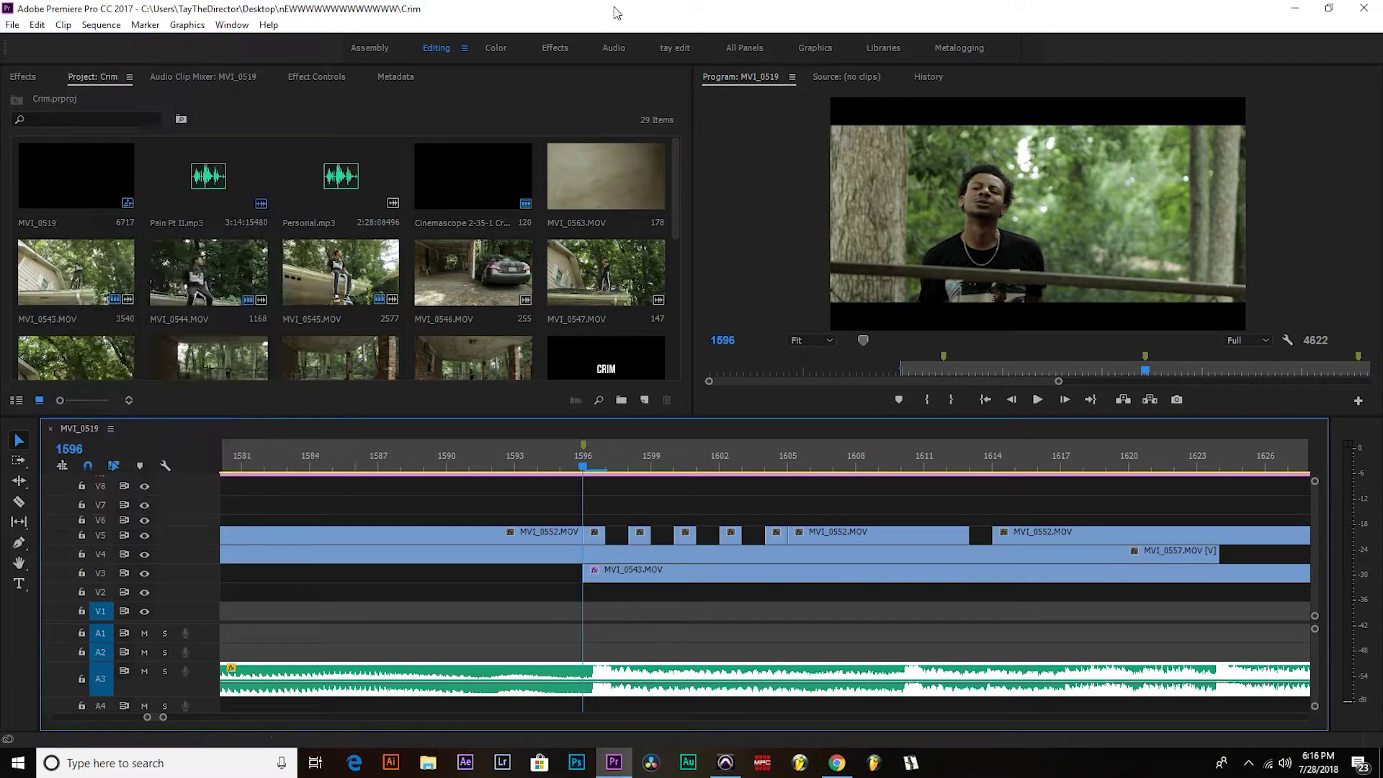
pyautogui.press('c')
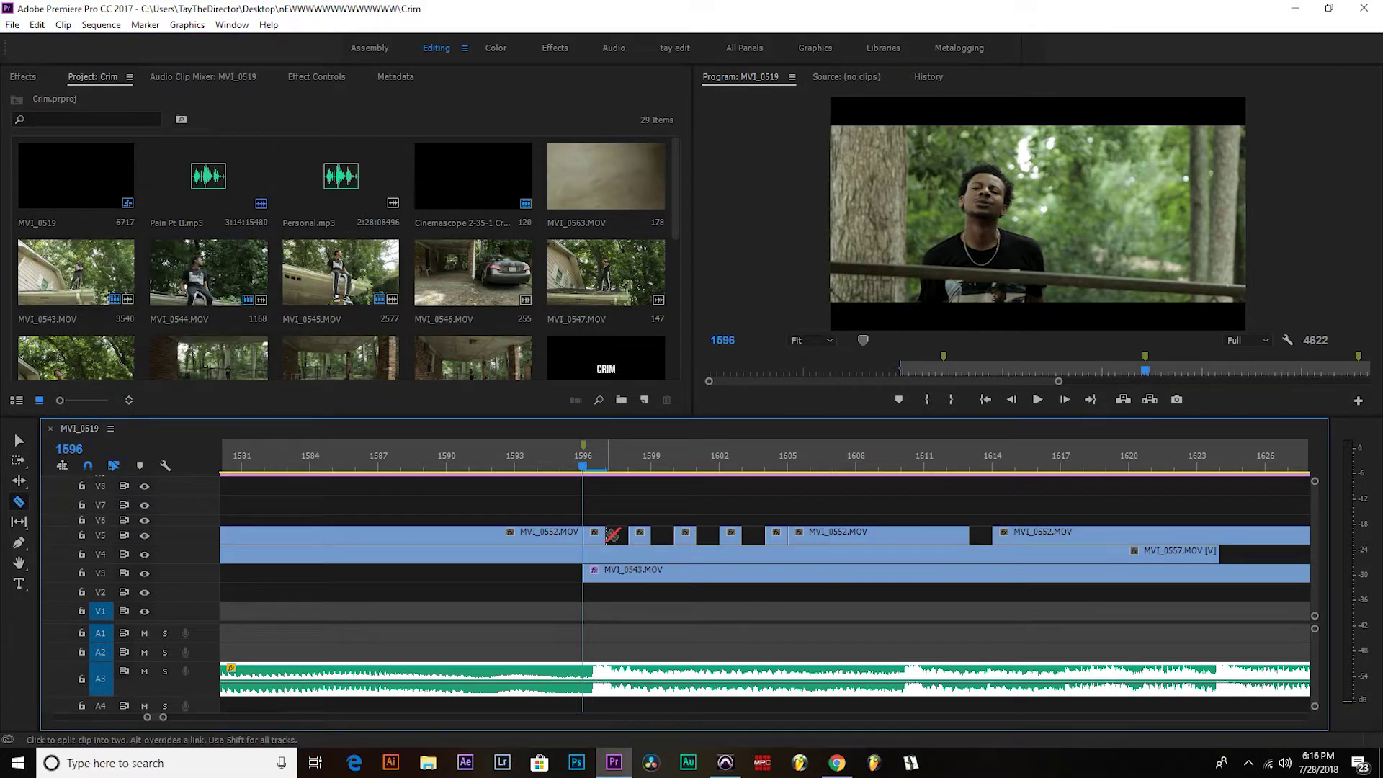
pyautogui.press('v')
pyautogui.click(617, 553)
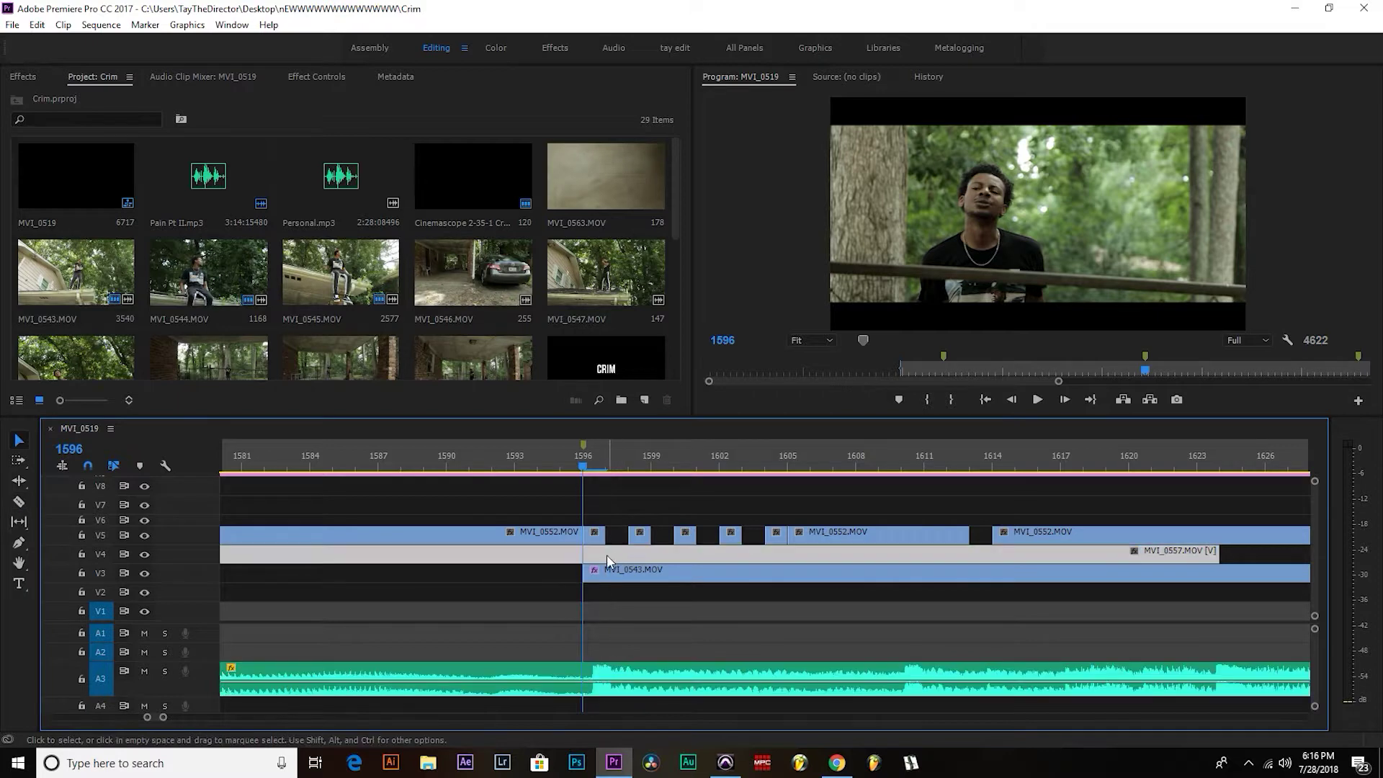
pyautogui.press('c')
pyautogui.press('v')
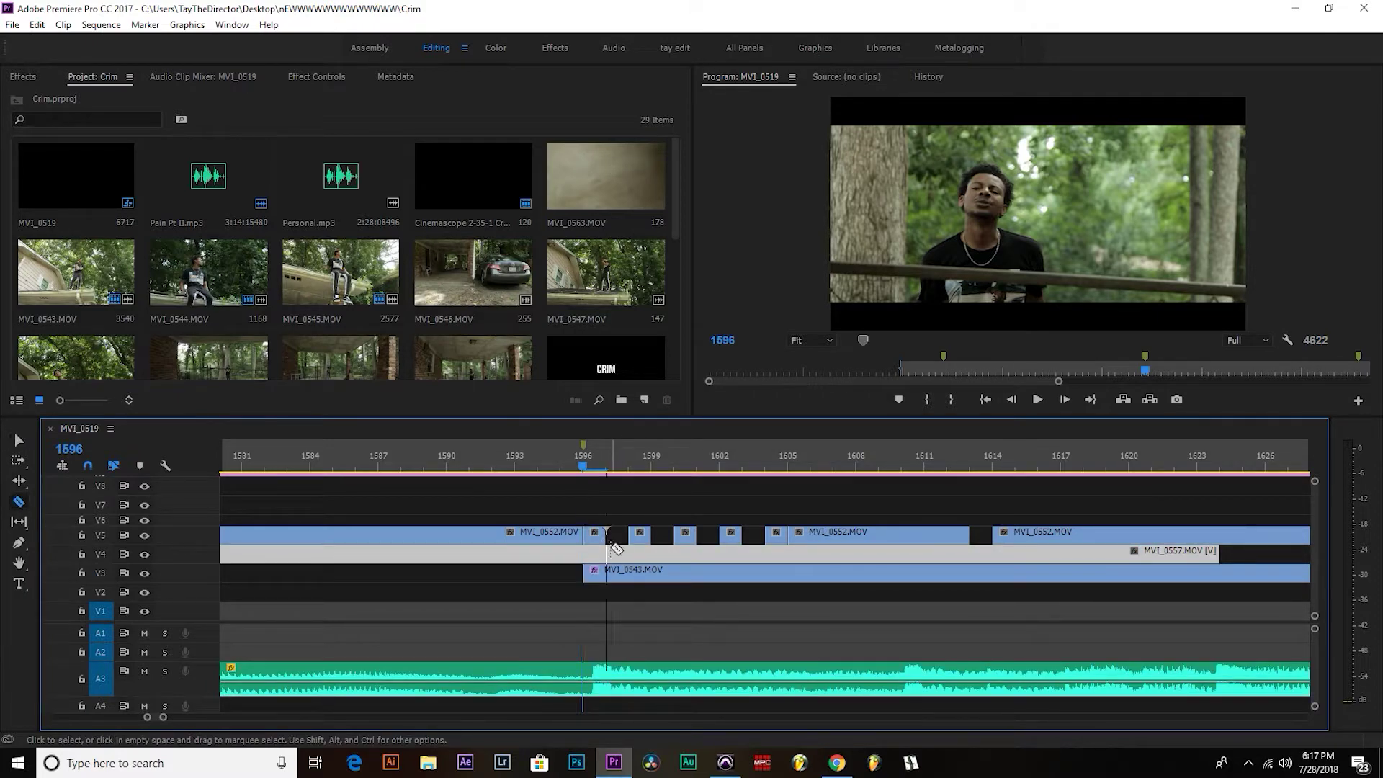
# Return to the Selection tool and select the short MVI_0552 clip on V5 at the playhead.
pyautogui.press('c')
pyautogui.press('v')
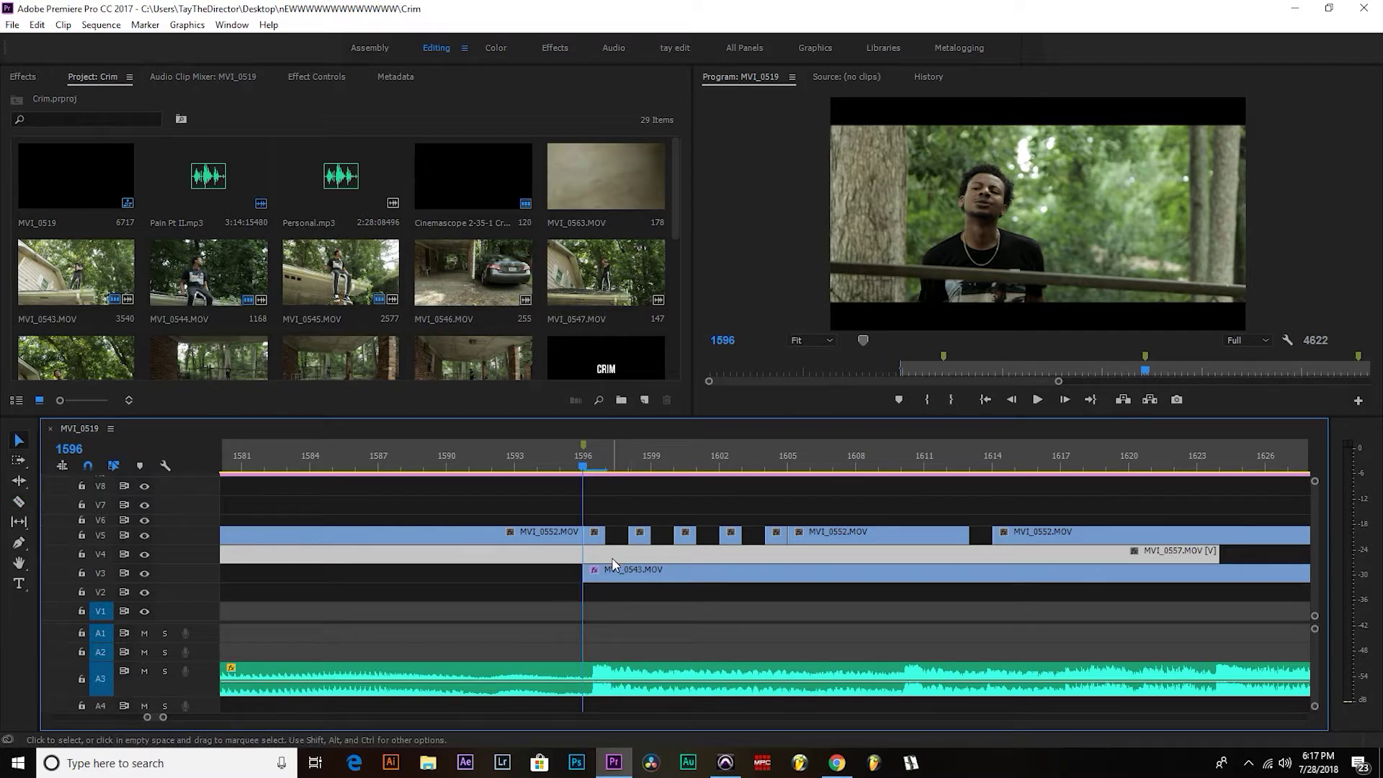
pyautogui.press('c')
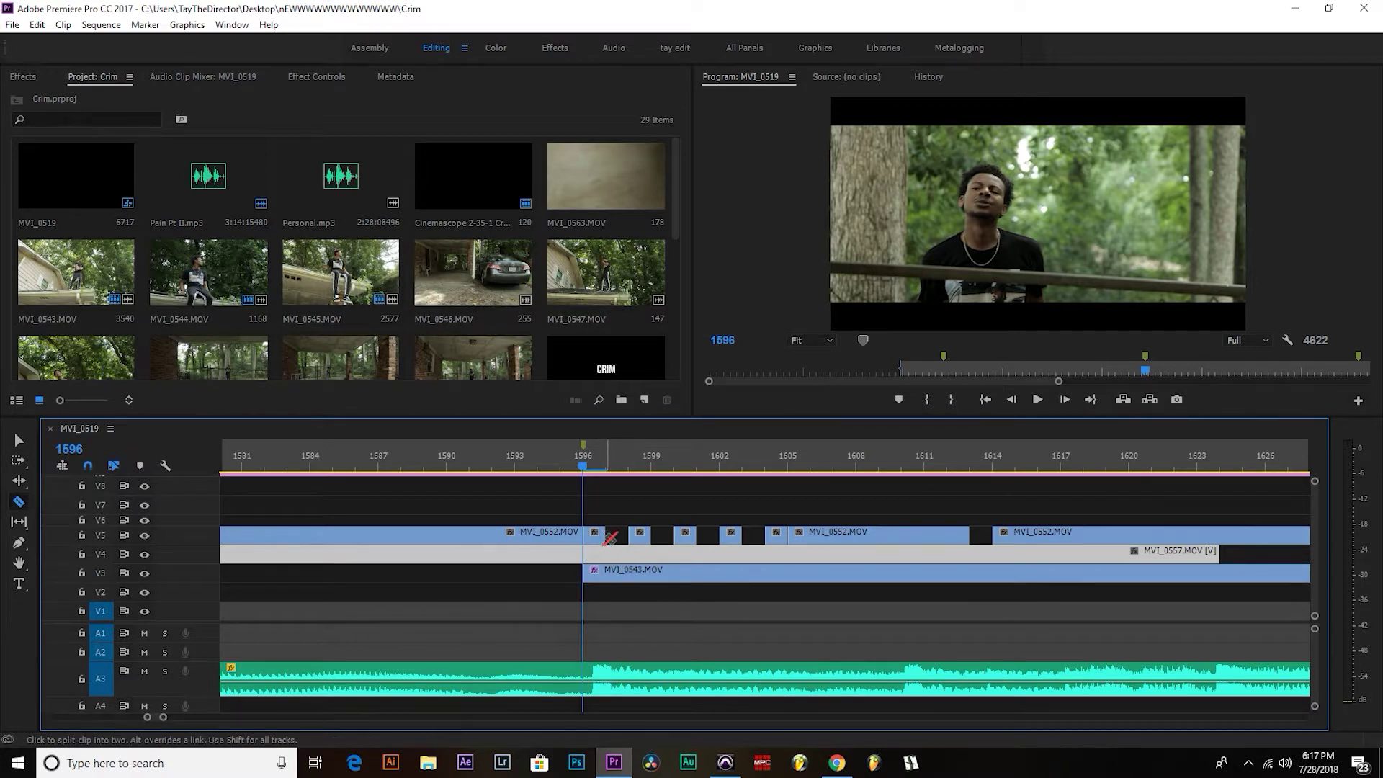
pyautogui.press('v')
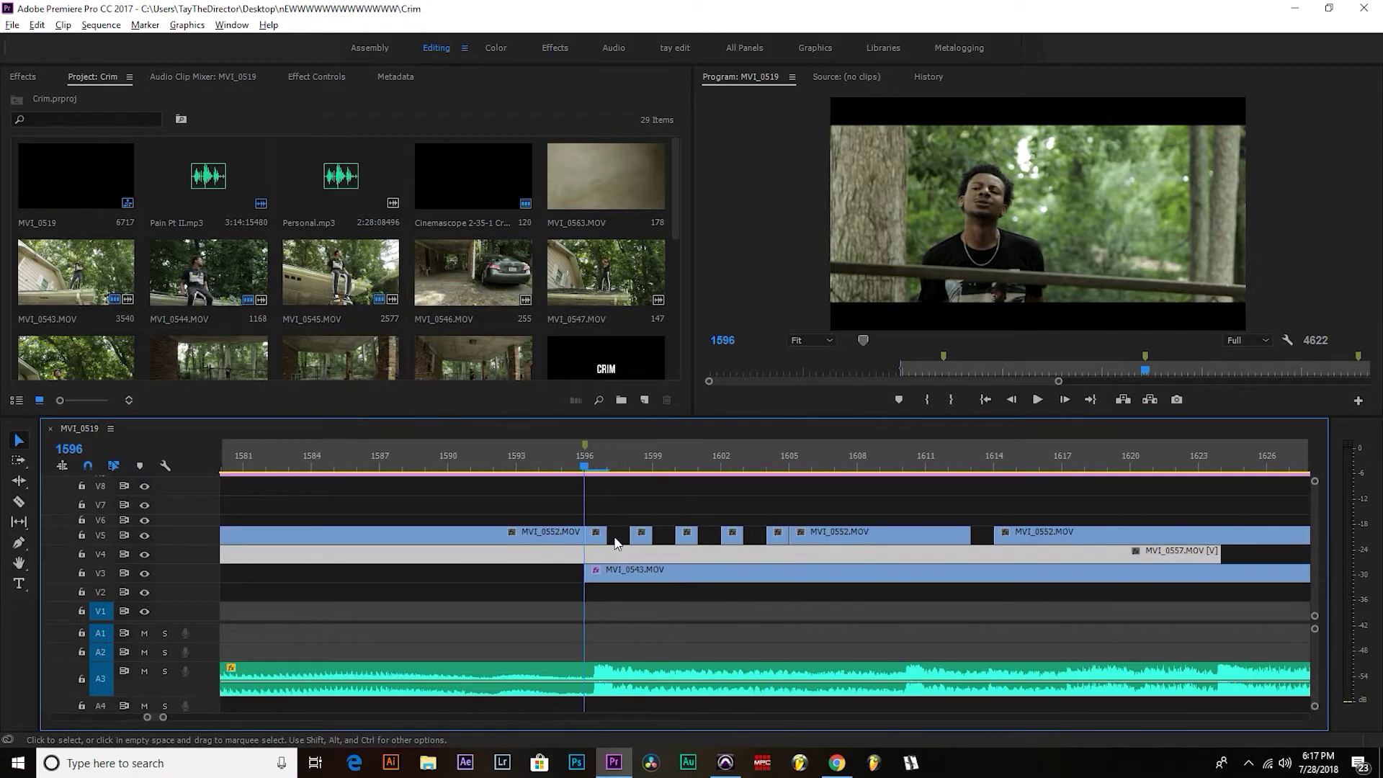
pyautogui.press('alt')
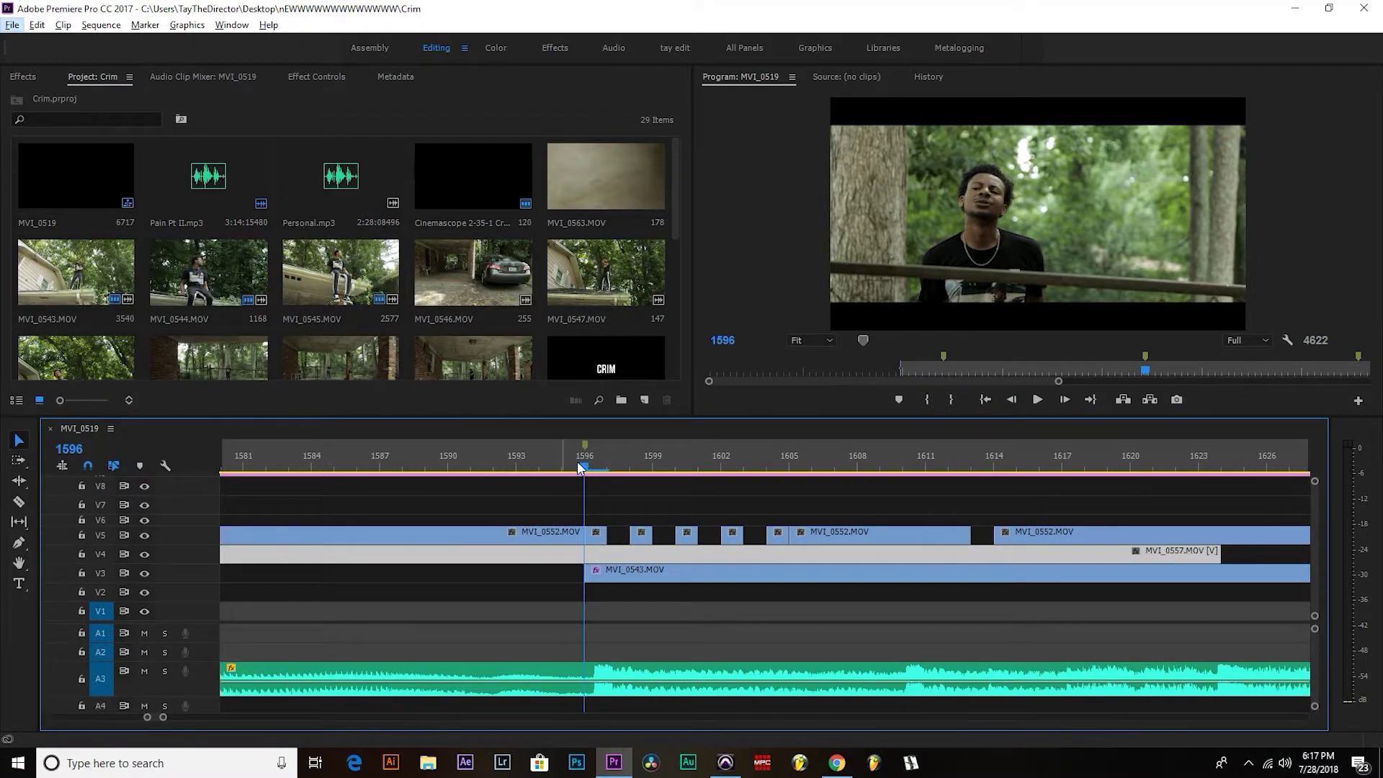
pyautogui.press('alt')
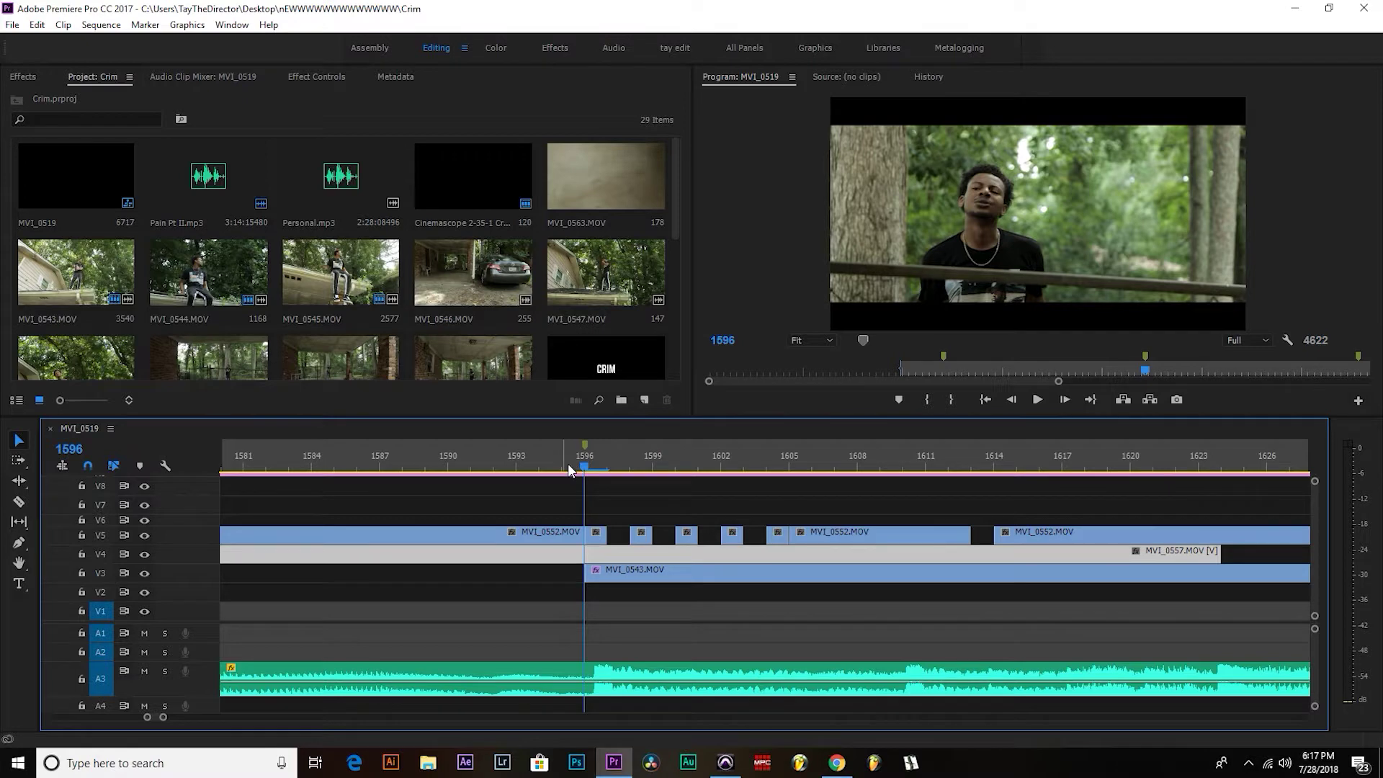
pyautogui.click(597, 533)
# Delete the three short flicker clips on V5 and extend the remaining MVI_0552 clip to fill the gap.
pyautogui.moveTo(609, 533); pyautogui.dragTo(765, 537)
pyautogui.click(742, 537)
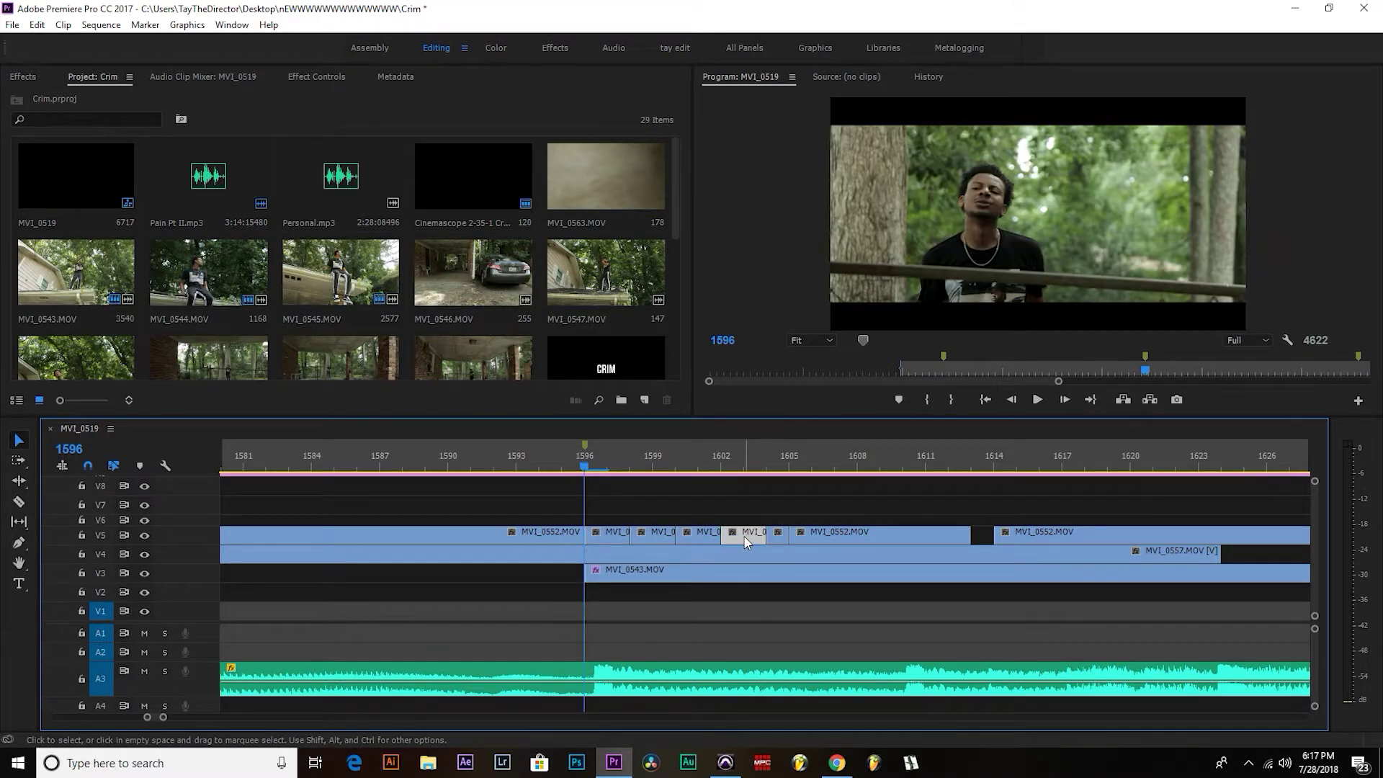
pyautogui.press('Delete')
pyautogui.click(699, 535)
pyautogui.press('Delete')
pyautogui.click(667, 534)
pyautogui.press('Delete')
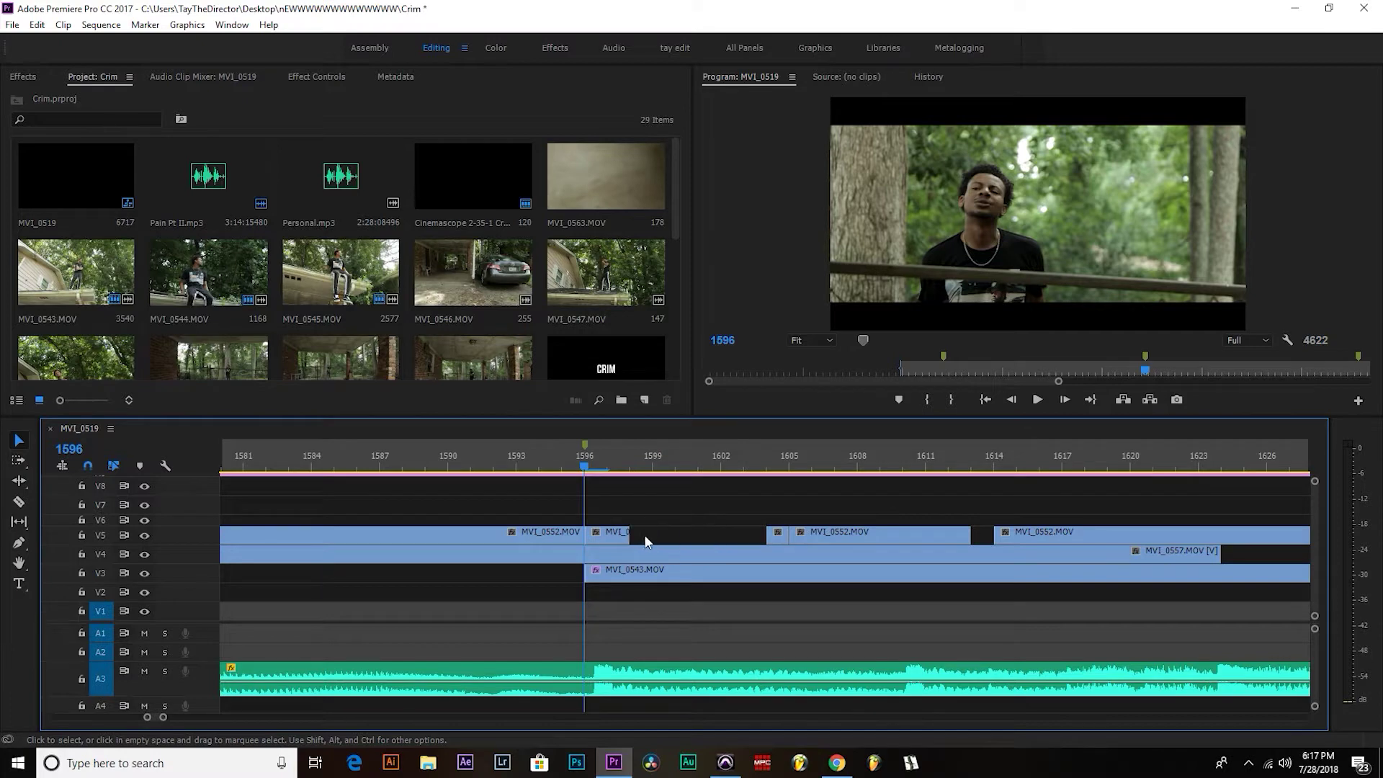
pyautogui.click(623, 536)
pyautogui.moveTo(628, 539); pyautogui.dragTo(766, 539)
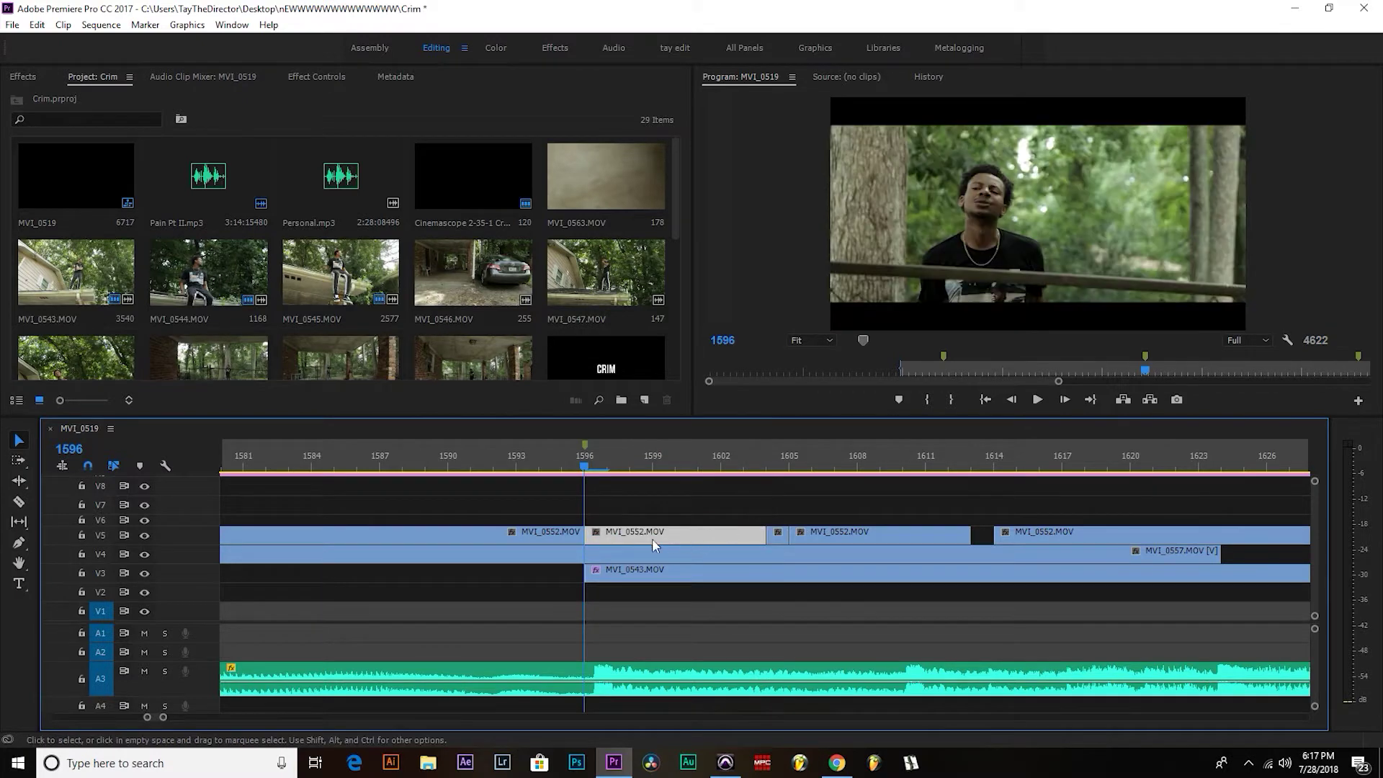
# Razor the extended MVI_0552 clip on V5 into short pieces with seven cuts.
pyautogui.press('c')
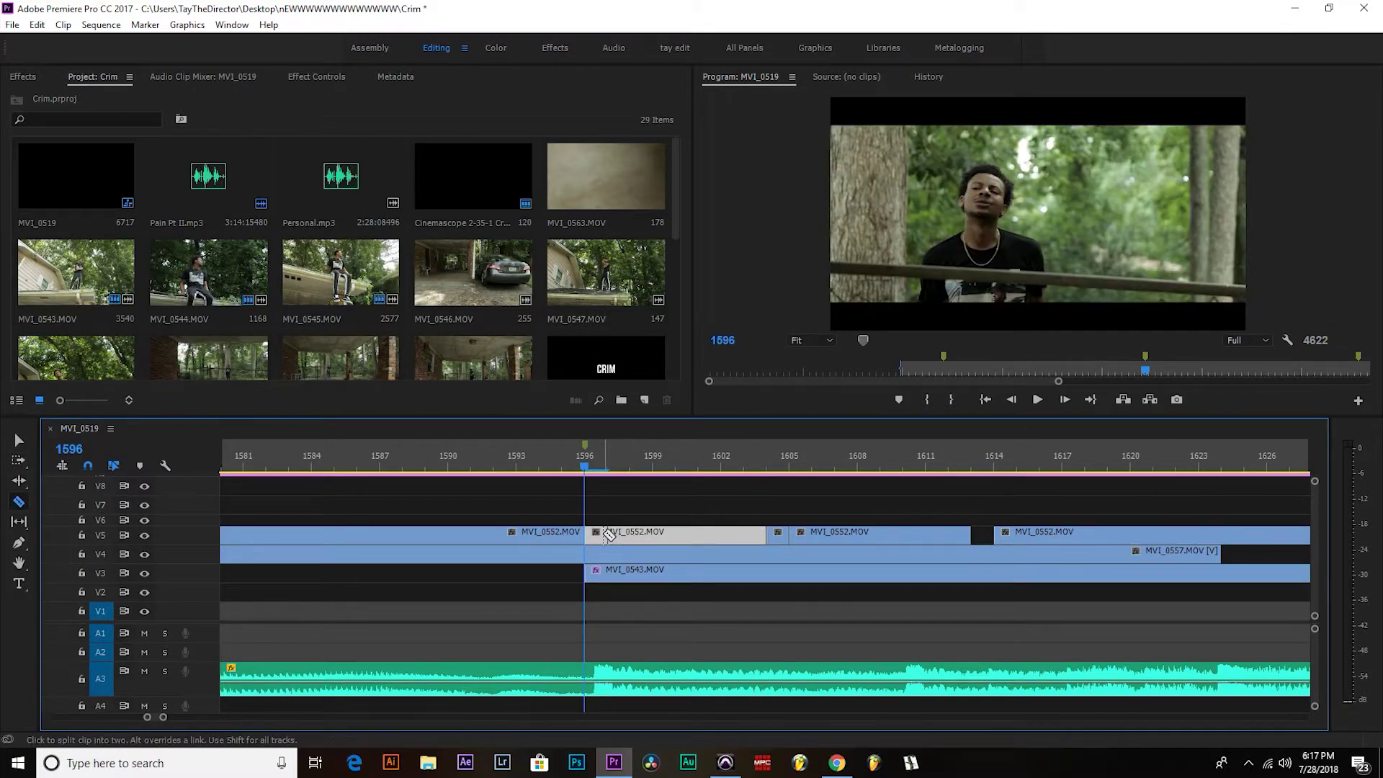
pyautogui.click(607, 534)
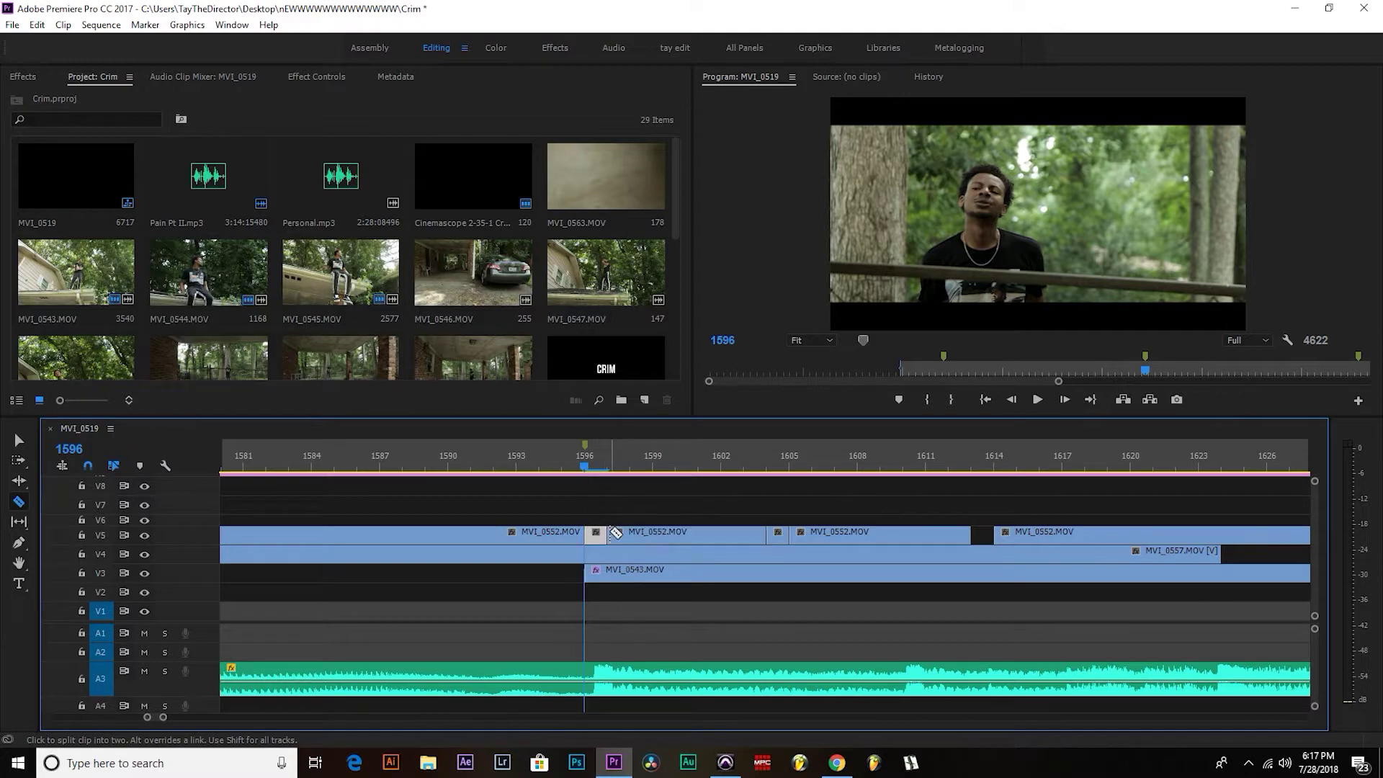
pyautogui.click(653, 534)
pyautogui.click(630, 534)
pyautogui.click(676, 534)
pyautogui.click(698, 534)
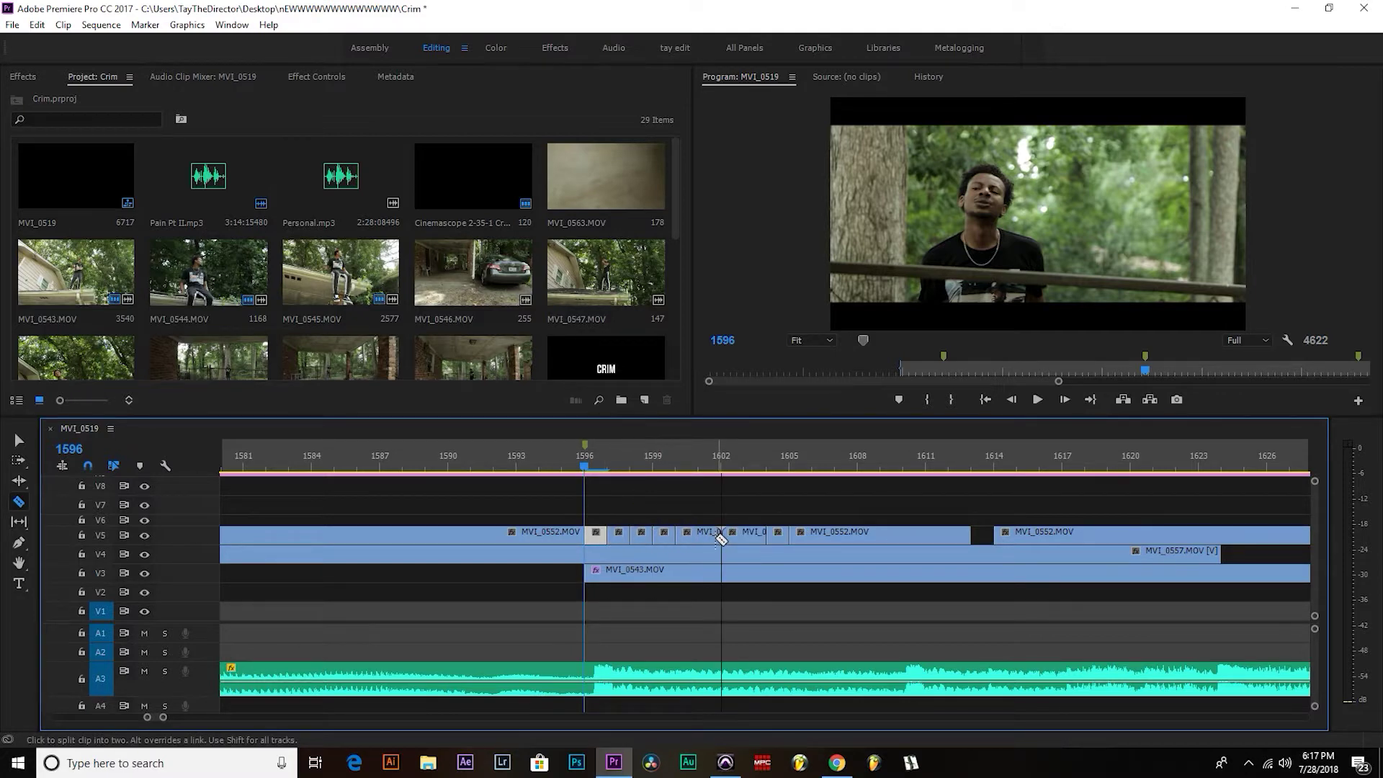
pyautogui.click(722, 534)
pyautogui.click(744, 535)
pyautogui.press('v')
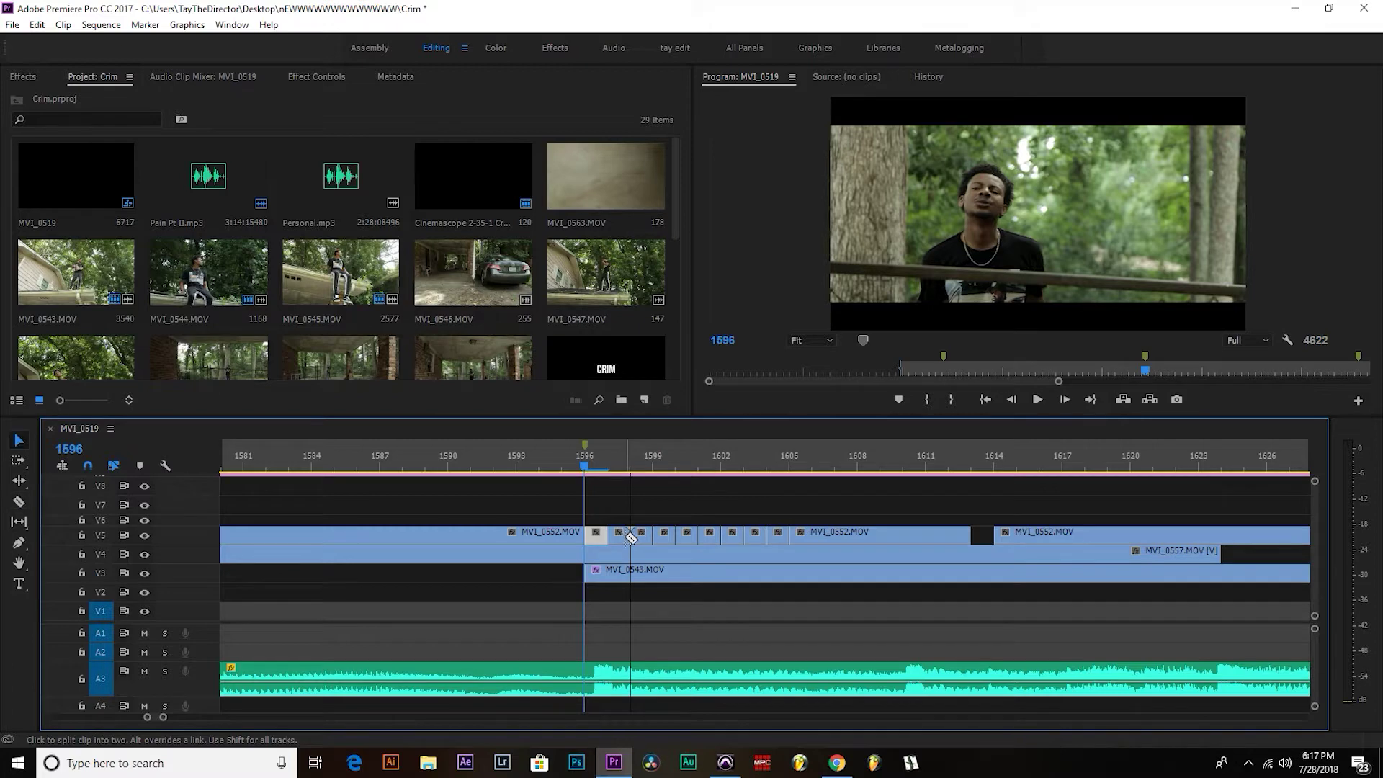
# Delete every other short MVI_0552 piece, leaving black gaps for the flicker.
pyautogui.click(619, 538)
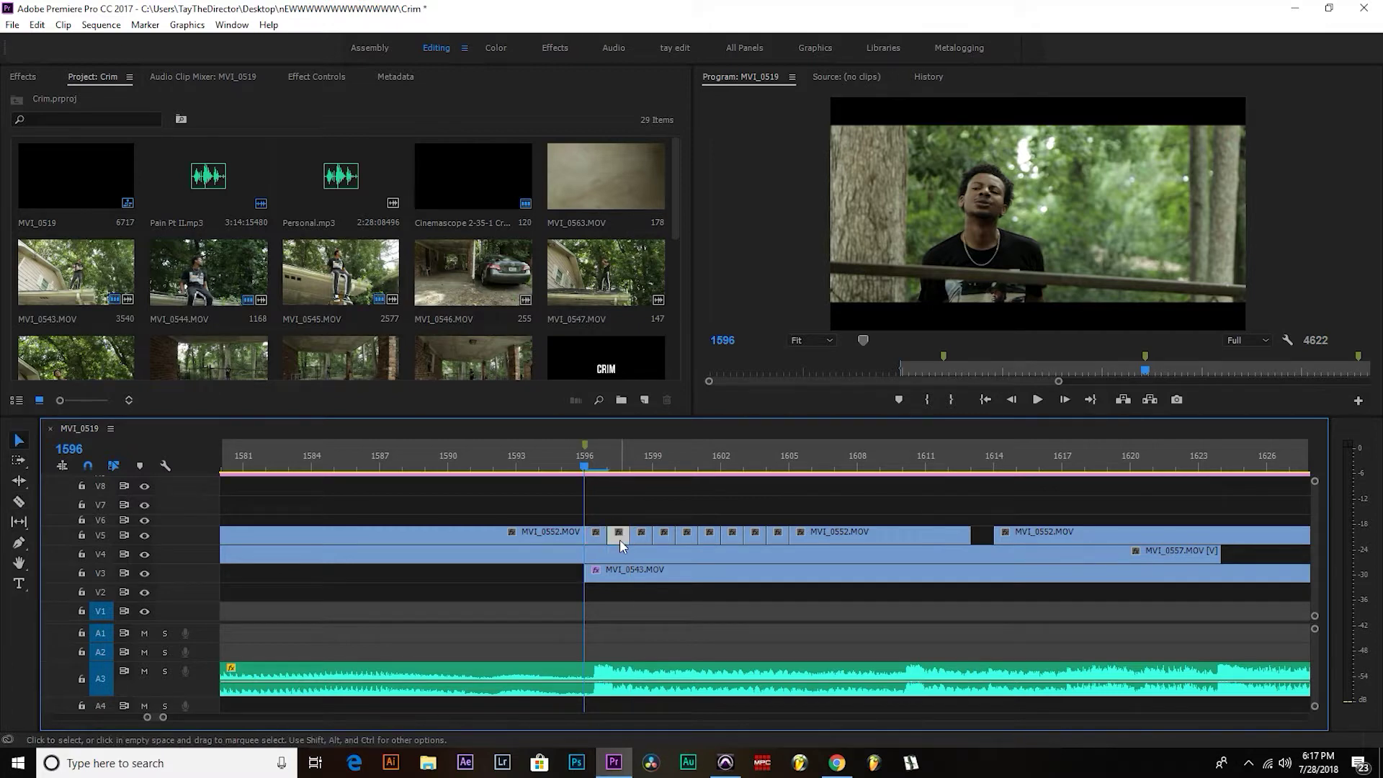
pyautogui.press('Delete')
pyautogui.click(664, 546)
pyautogui.press('Delete')
pyautogui.click(712, 543)
pyautogui.press('Delete')
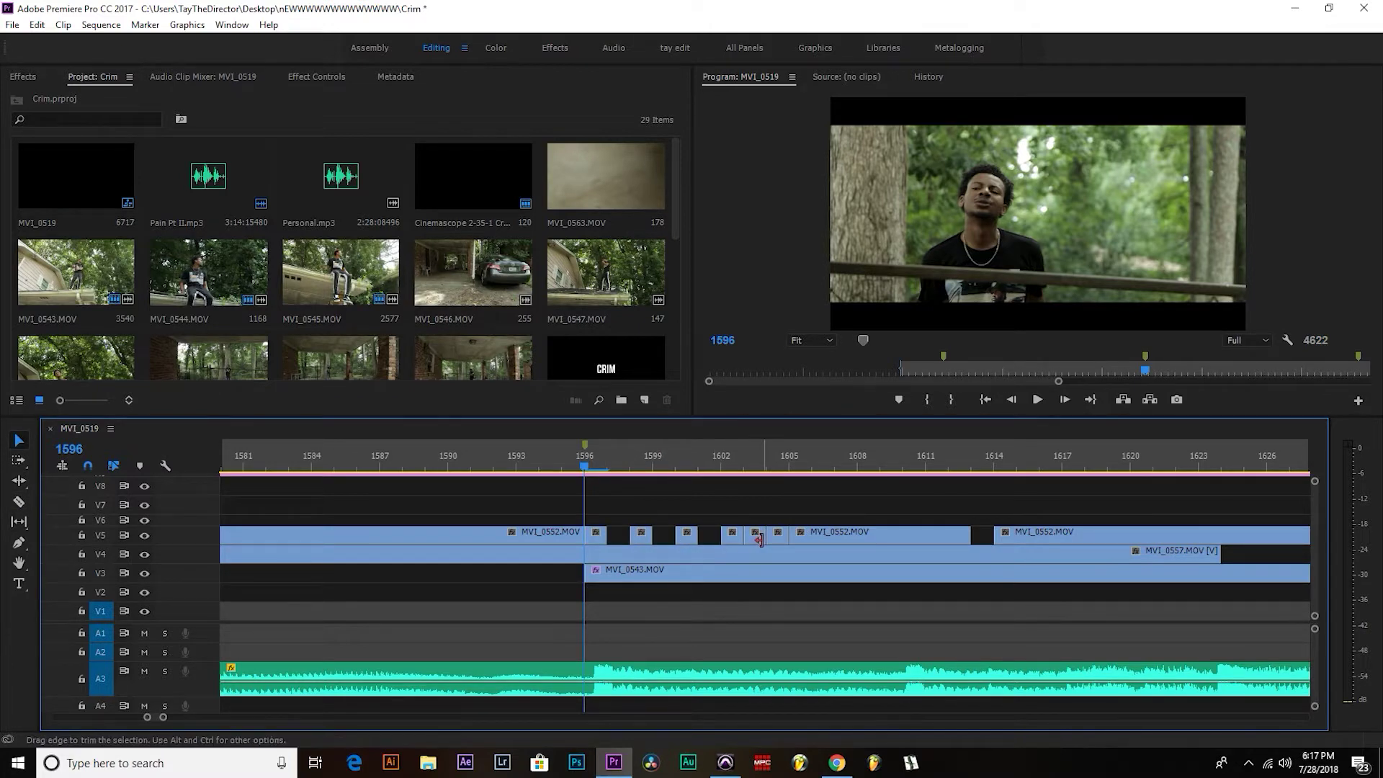
pyautogui.click(755, 542)
pyautogui.press('Delete')
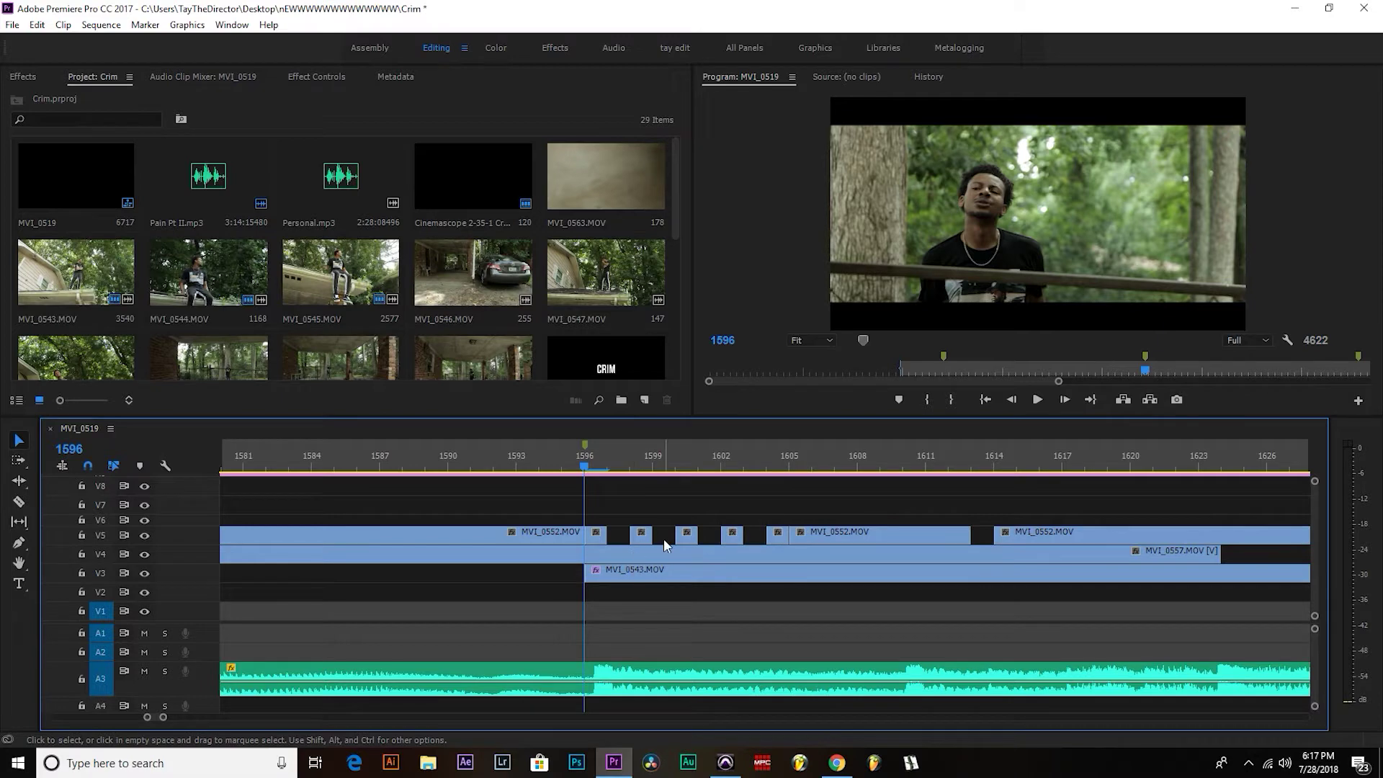
# Play back the new flicker section from frame 1594.
pyautogui.keyDown('alt'); pyautogui.scroll(-4, 663, 539); pyautogui.keyUp('alt')
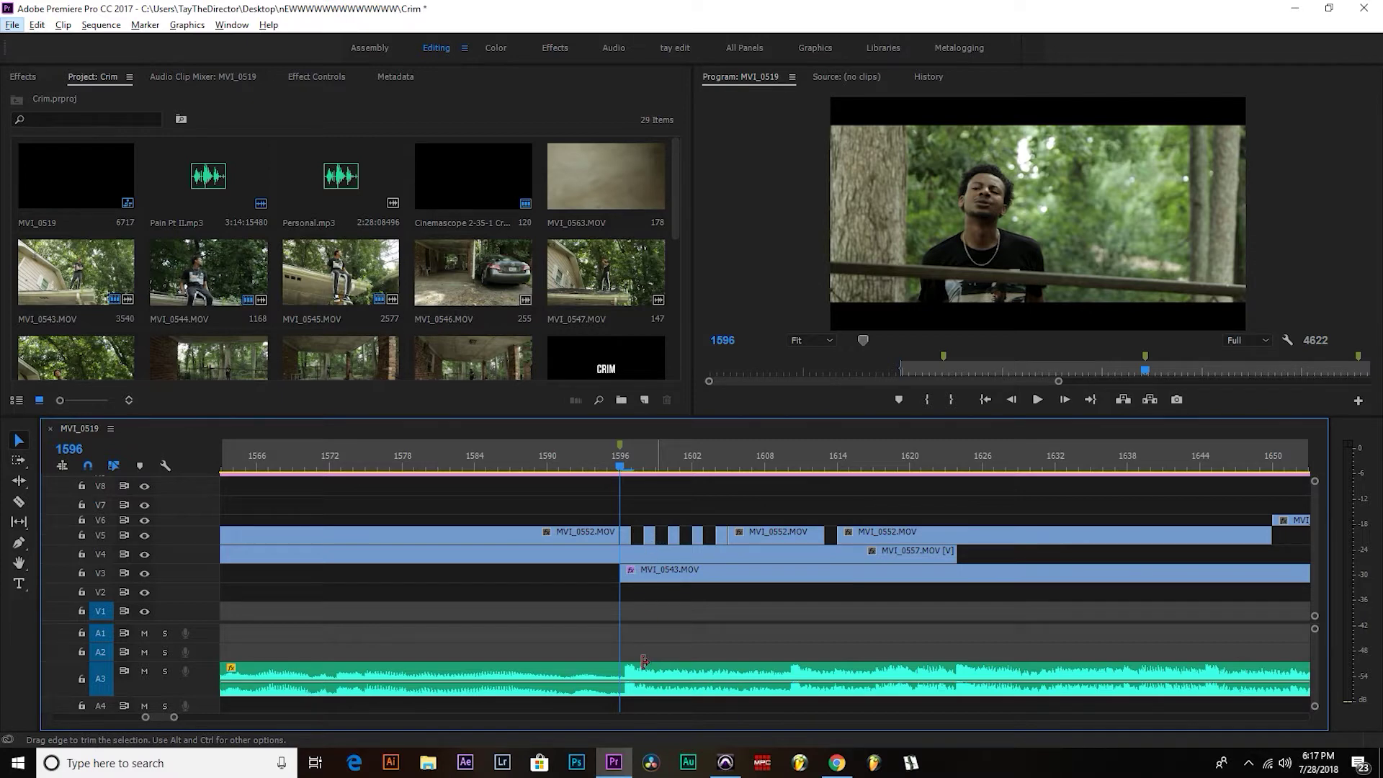
pyautogui.keyDown('alt'); pyautogui.scroll(-3, 659, 703); pyautogui.keyUp('alt')
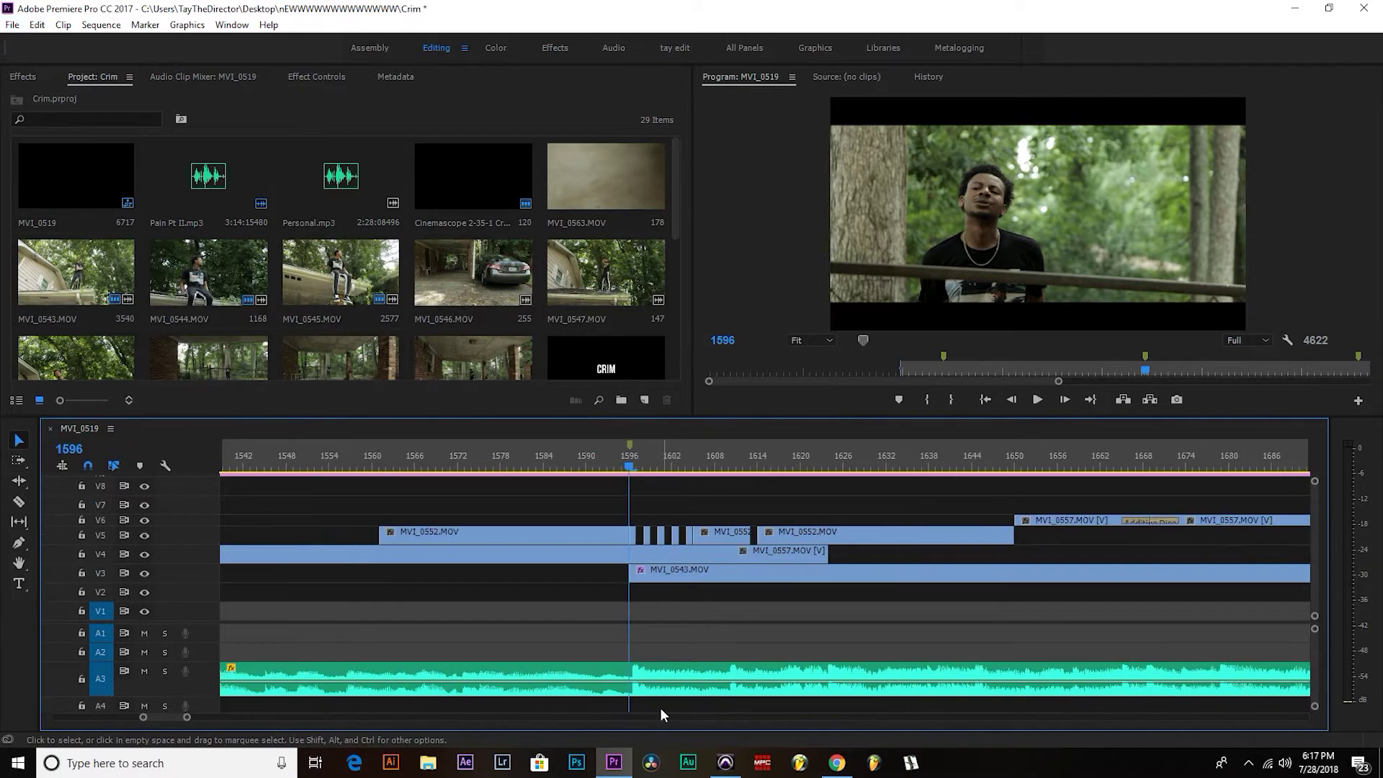
pyautogui.keyDown('alt'); pyautogui.scroll(-2, 721, 684); pyautogui.keyUp('alt')
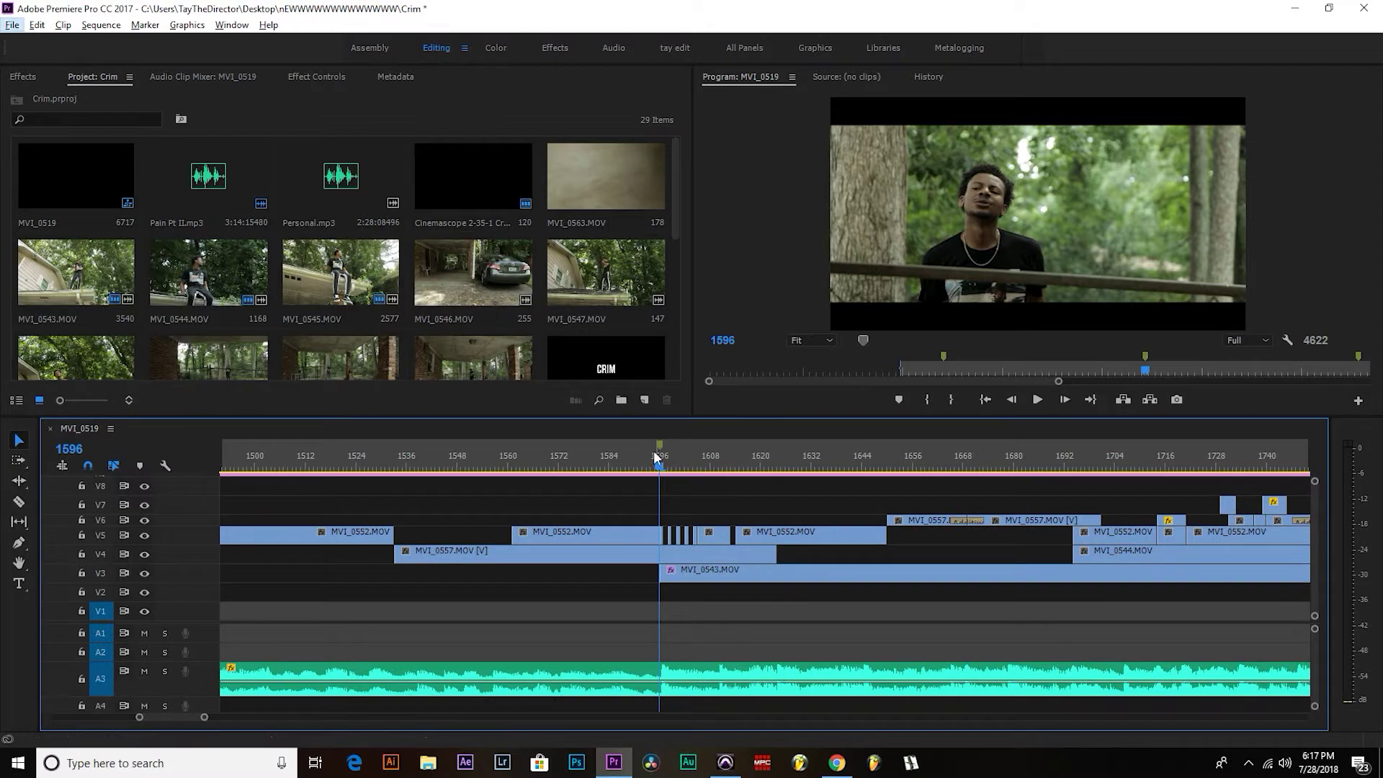
pyautogui.moveTo(657, 459); pyautogui.dragTo(651, 465)
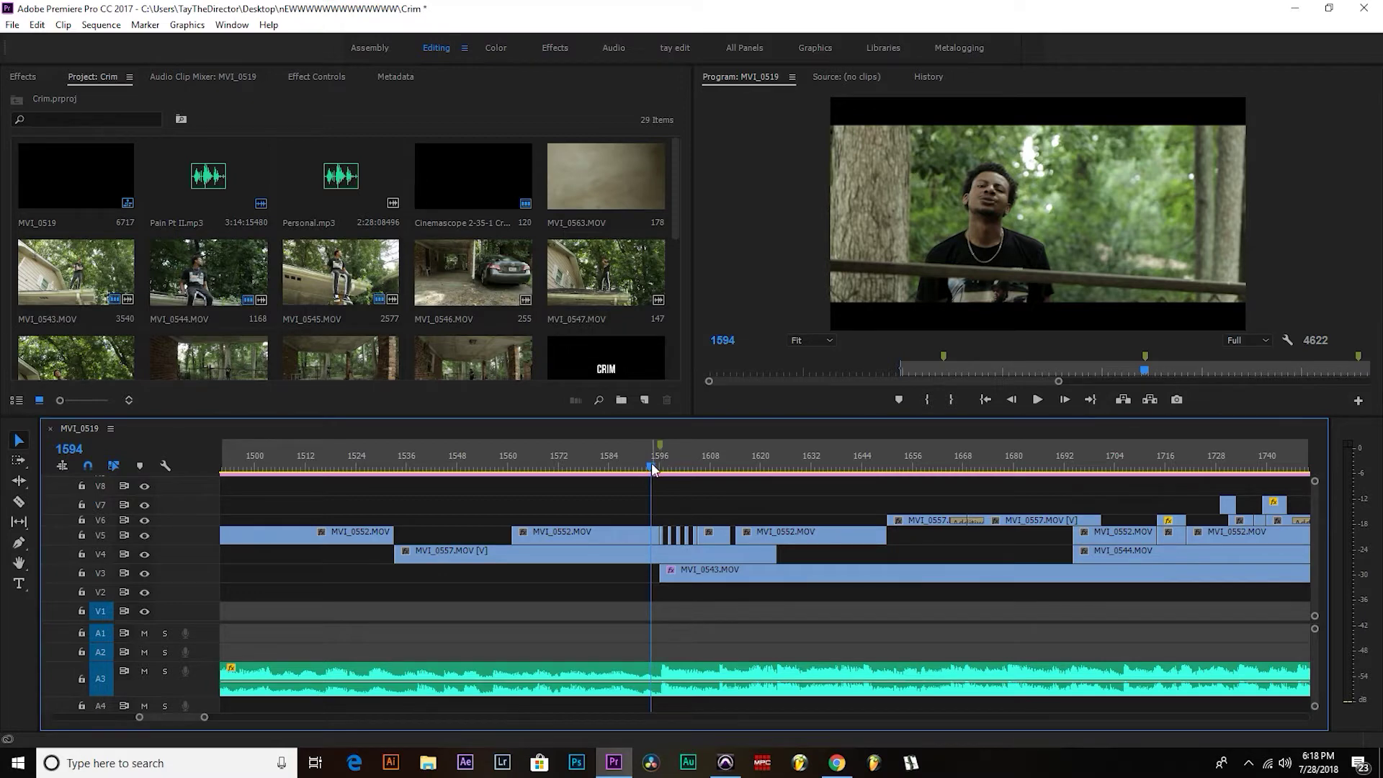
pyautogui.press('Right')
pyautogui.press('space')
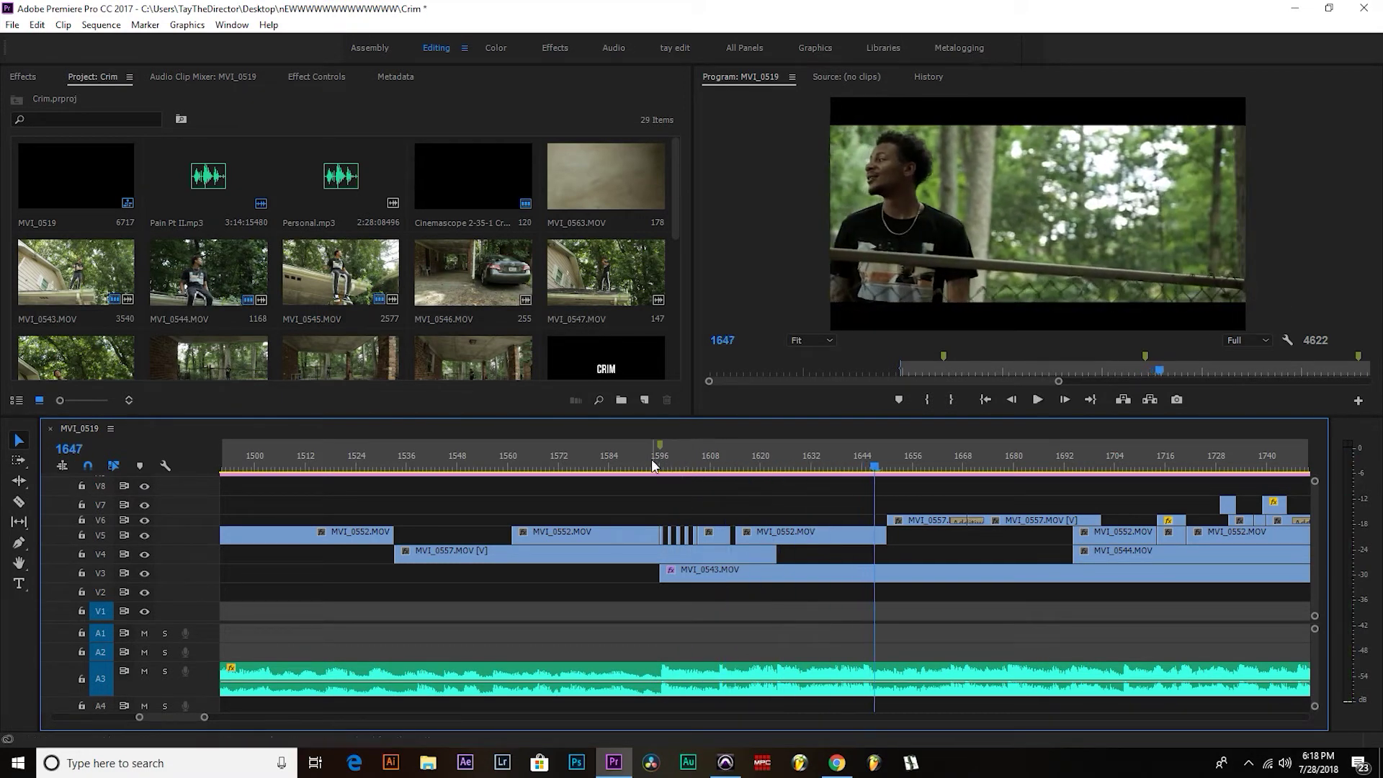
pyautogui.click(651, 461)
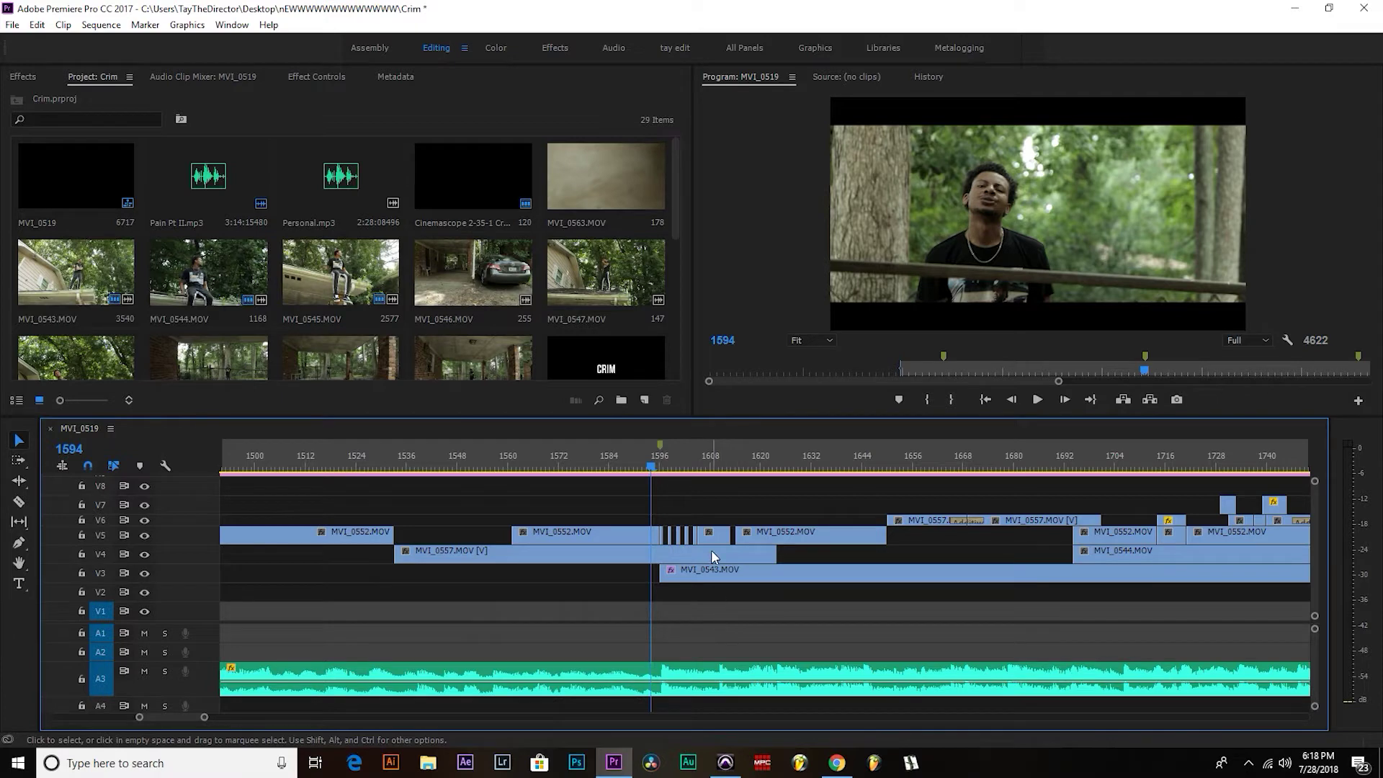
pyautogui.press('space')
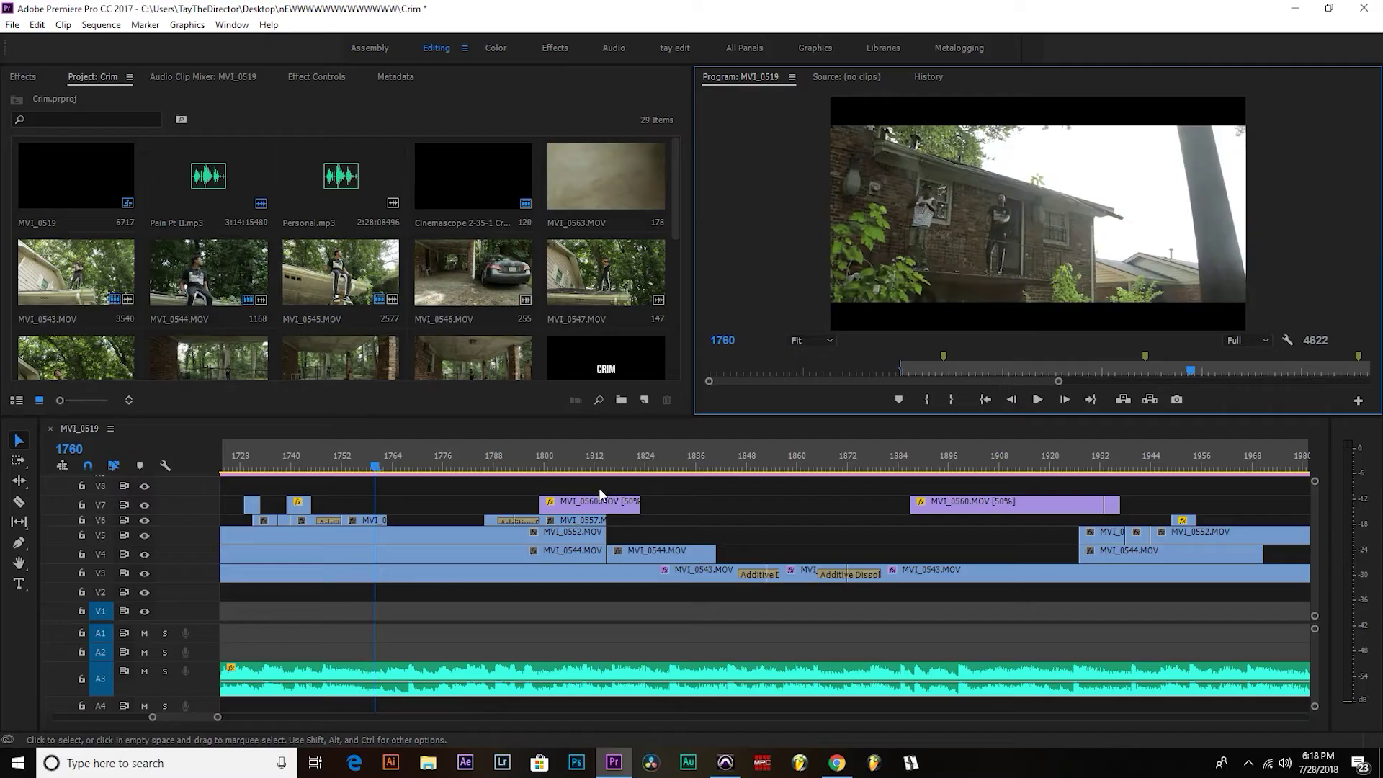
pyautogui.click(291, 469)
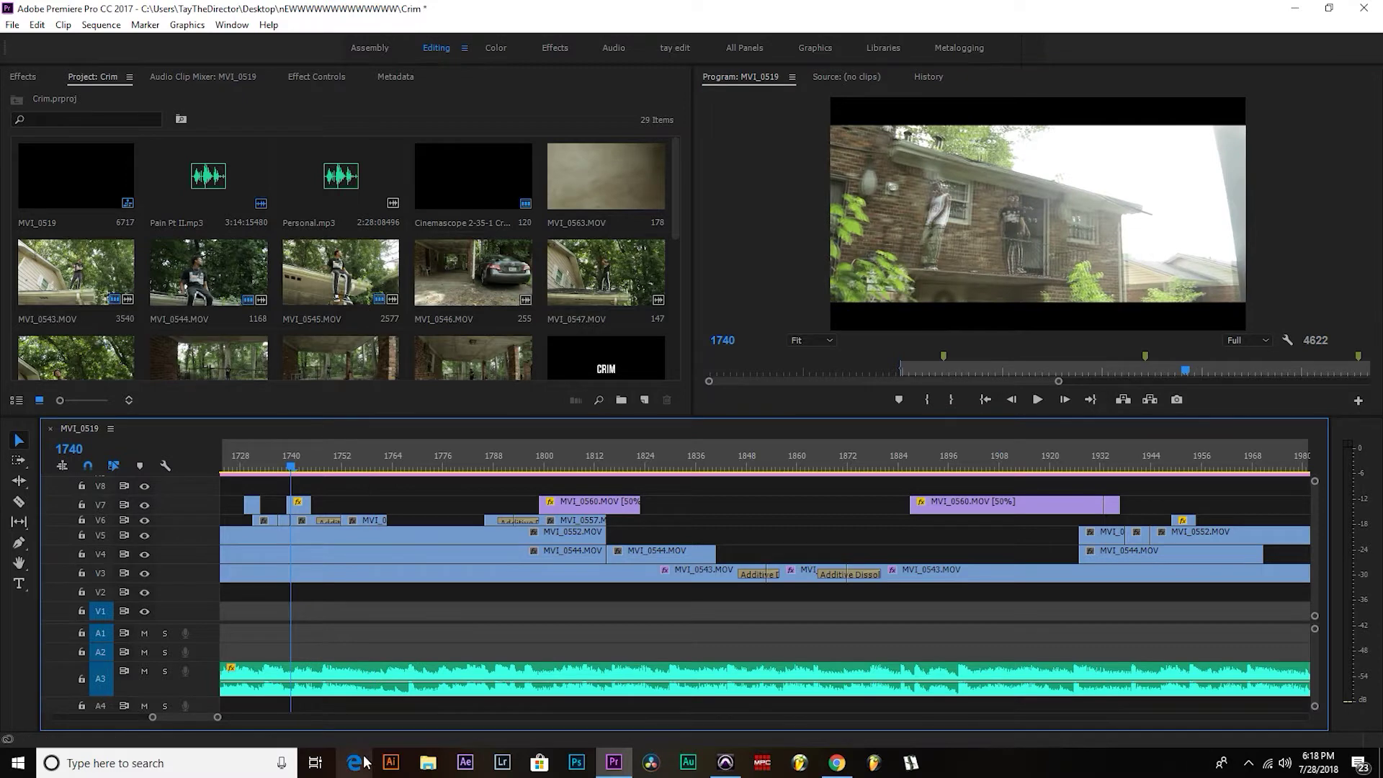
pyautogui.press('=')
pyautogui.press('=')
pyautogui.press('=')
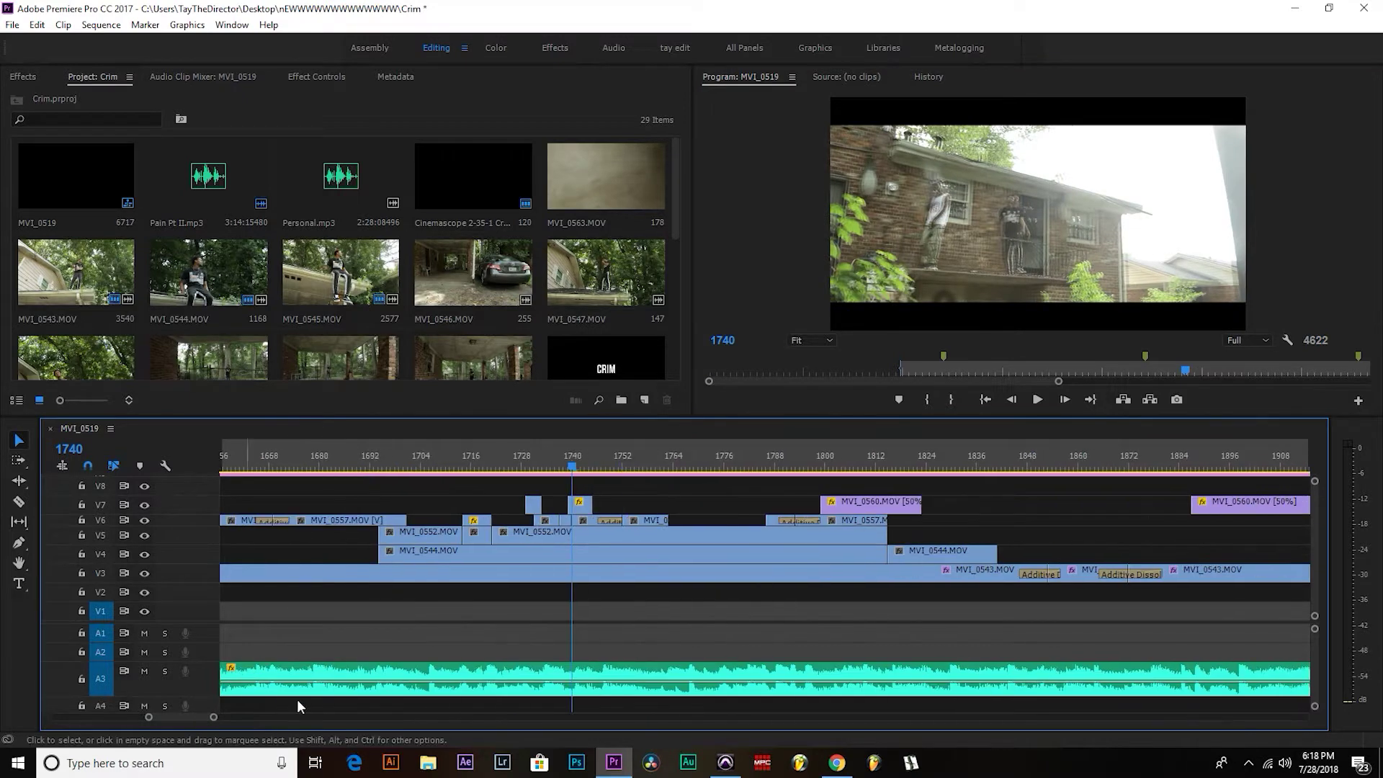
pyautogui.press('=')
pyautogui.press('=')
pyautogui.press('=')
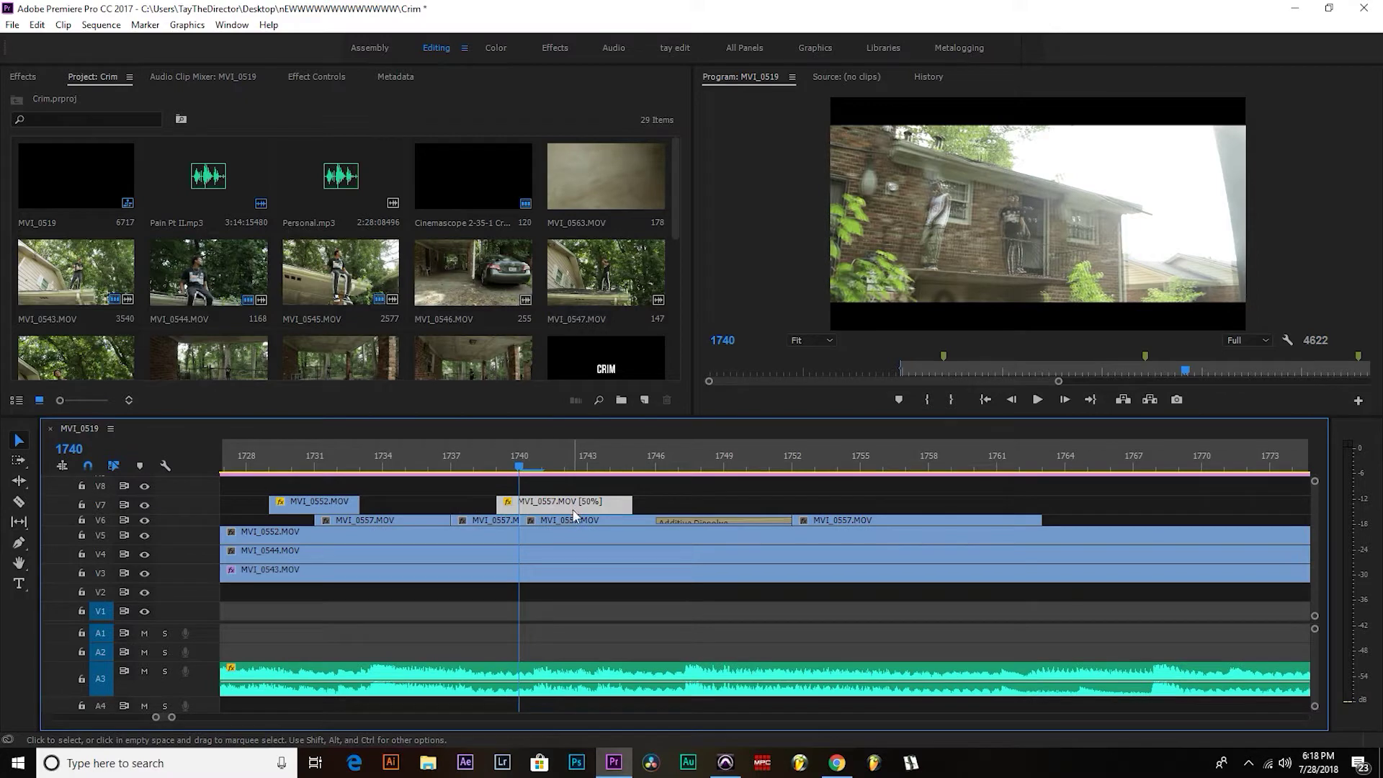
pyautogui.click(578, 522)
pyautogui.click(598, 504)
pyautogui.click(589, 525)
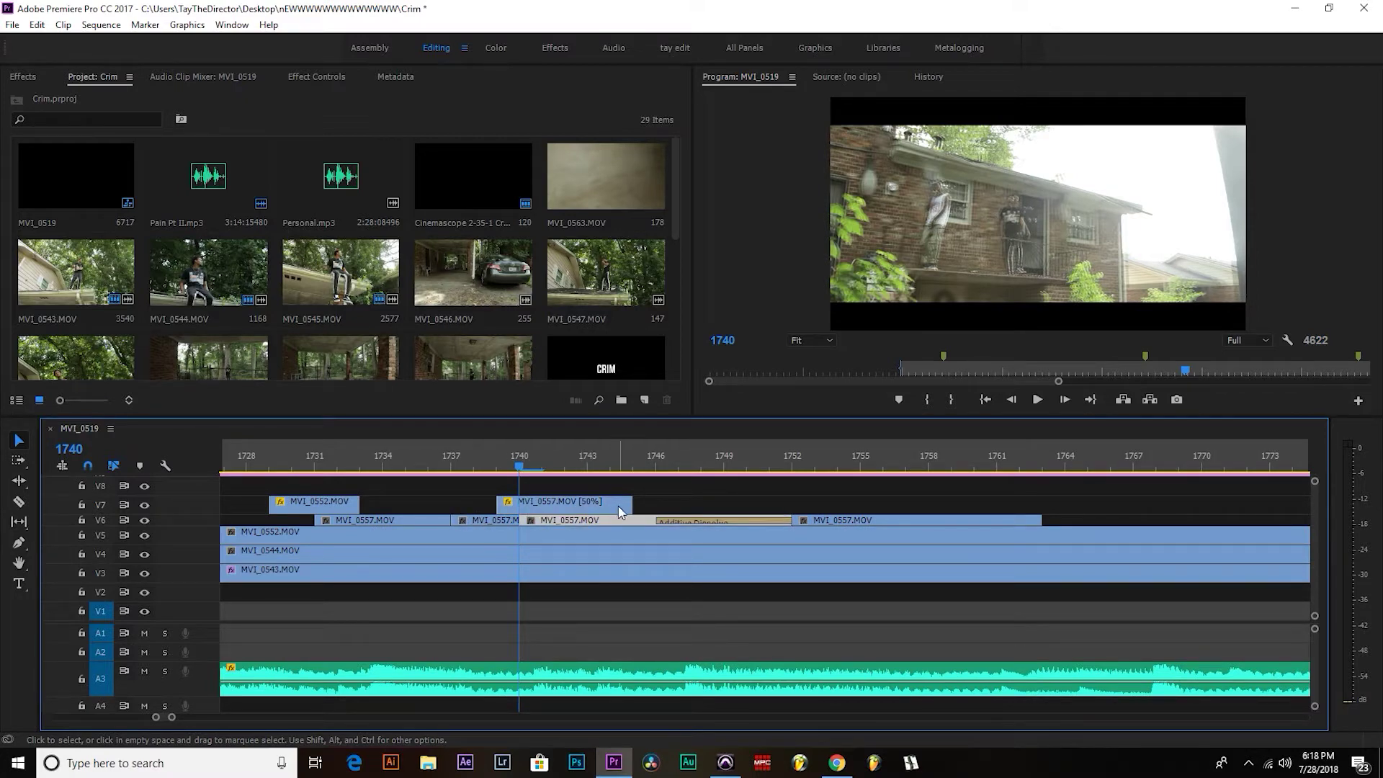
pyautogui.click(595, 503)
pyautogui.moveTo(476, 451); pyautogui.dragTo(520, 454)
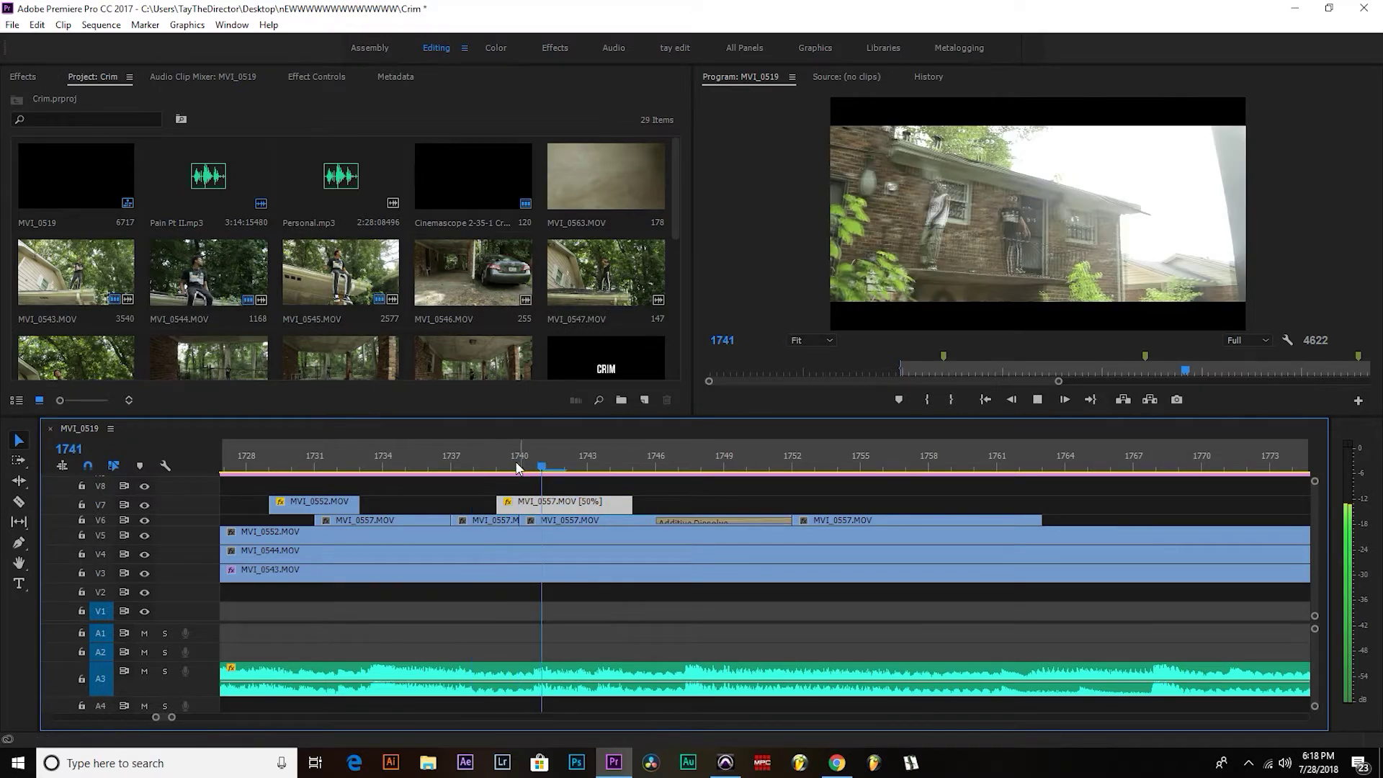
pyautogui.press('space')
pyautogui.click(383, 468)
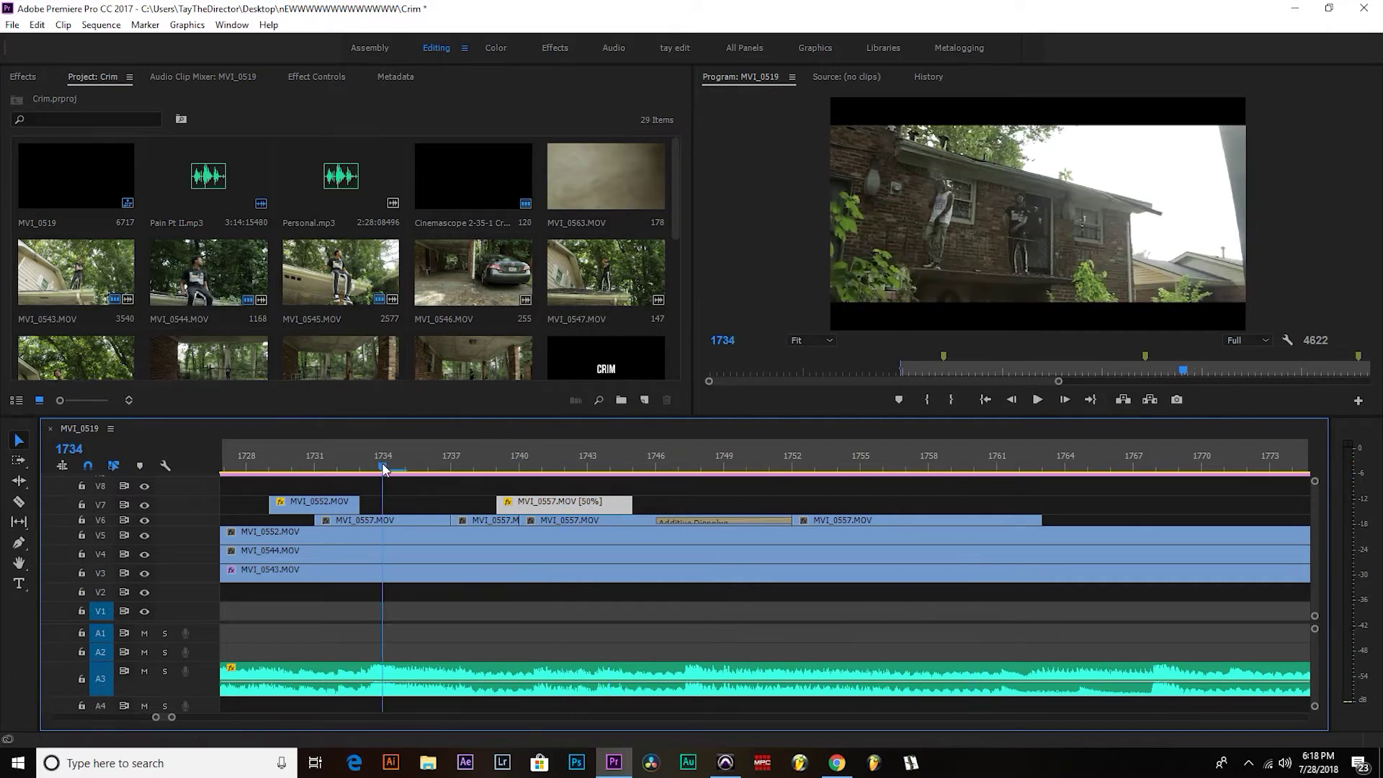
pyautogui.click(675, 524)
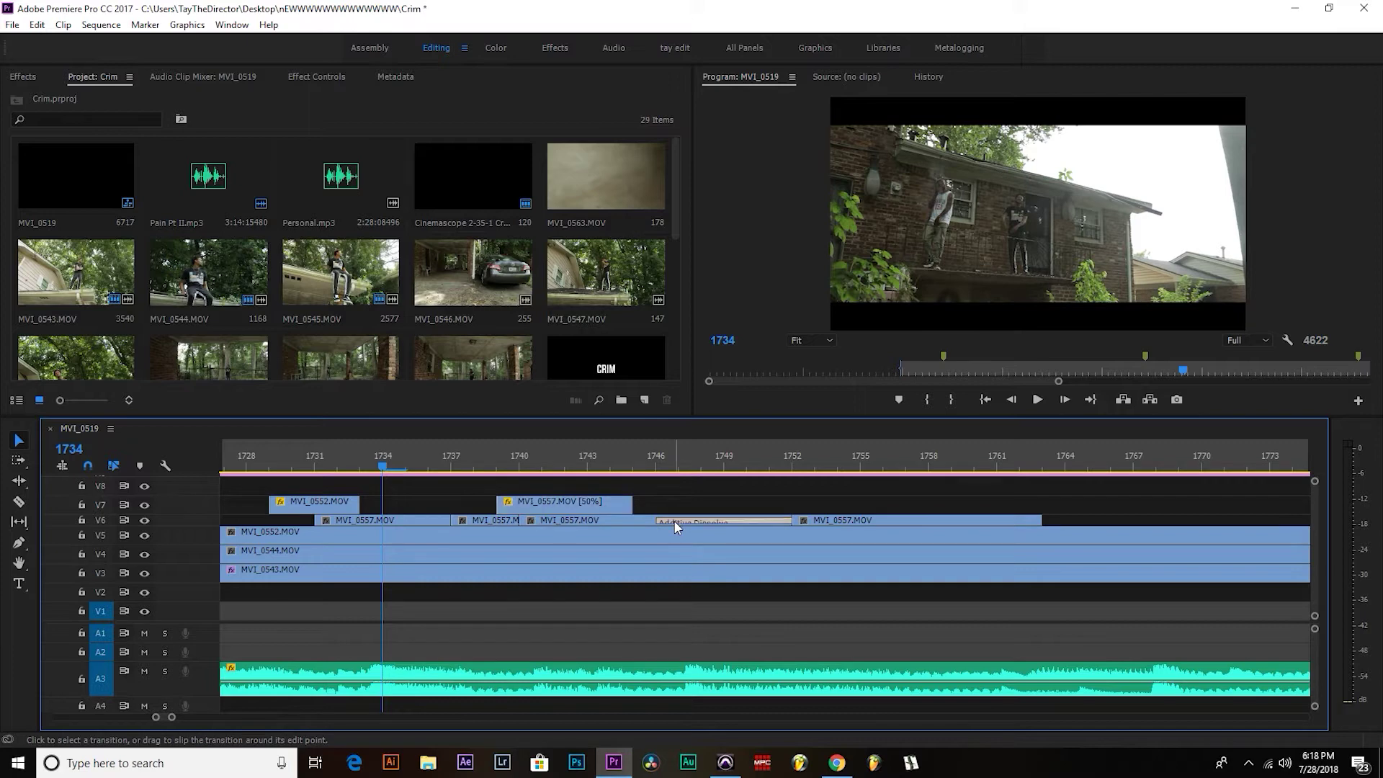
pyautogui.press('space')
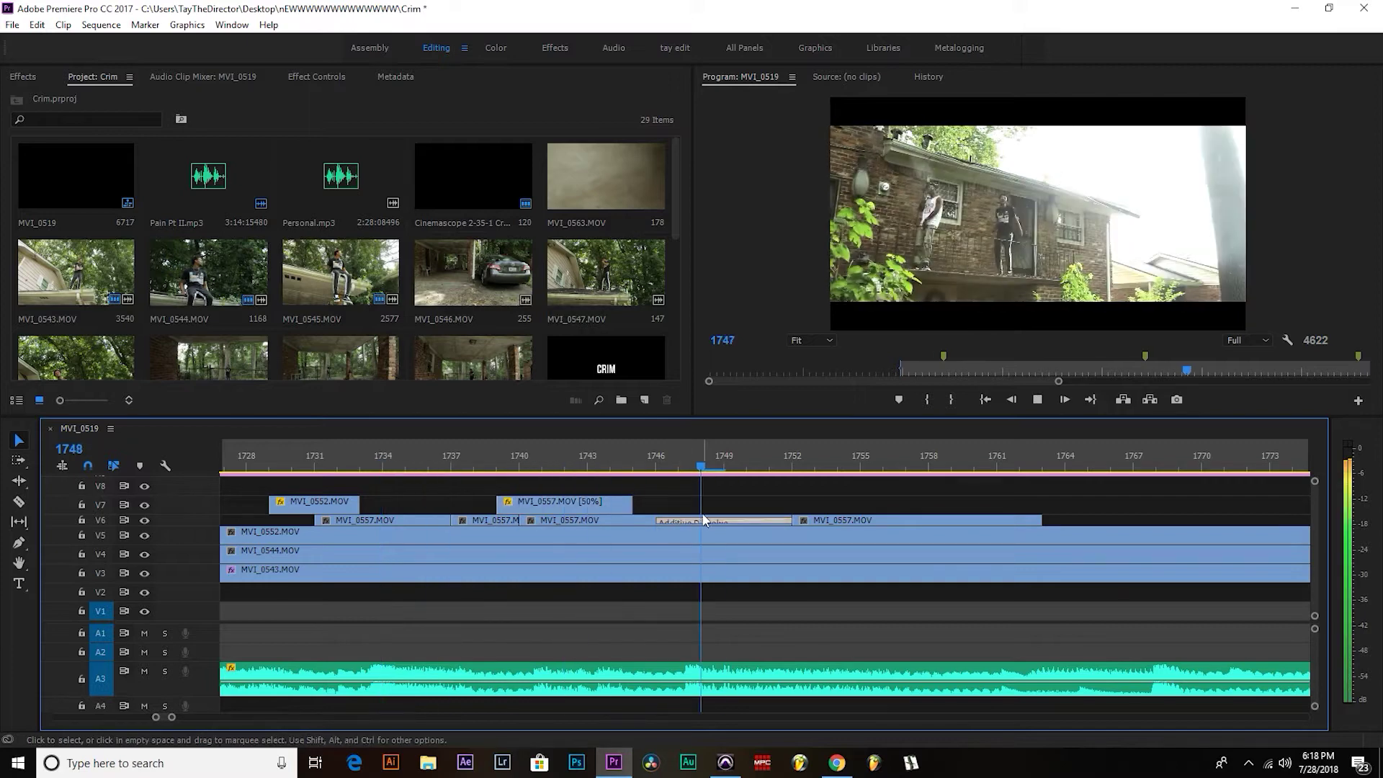
pyautogui.press('space')
pyautogui.click(422, 461)
pyautogui.press('space')
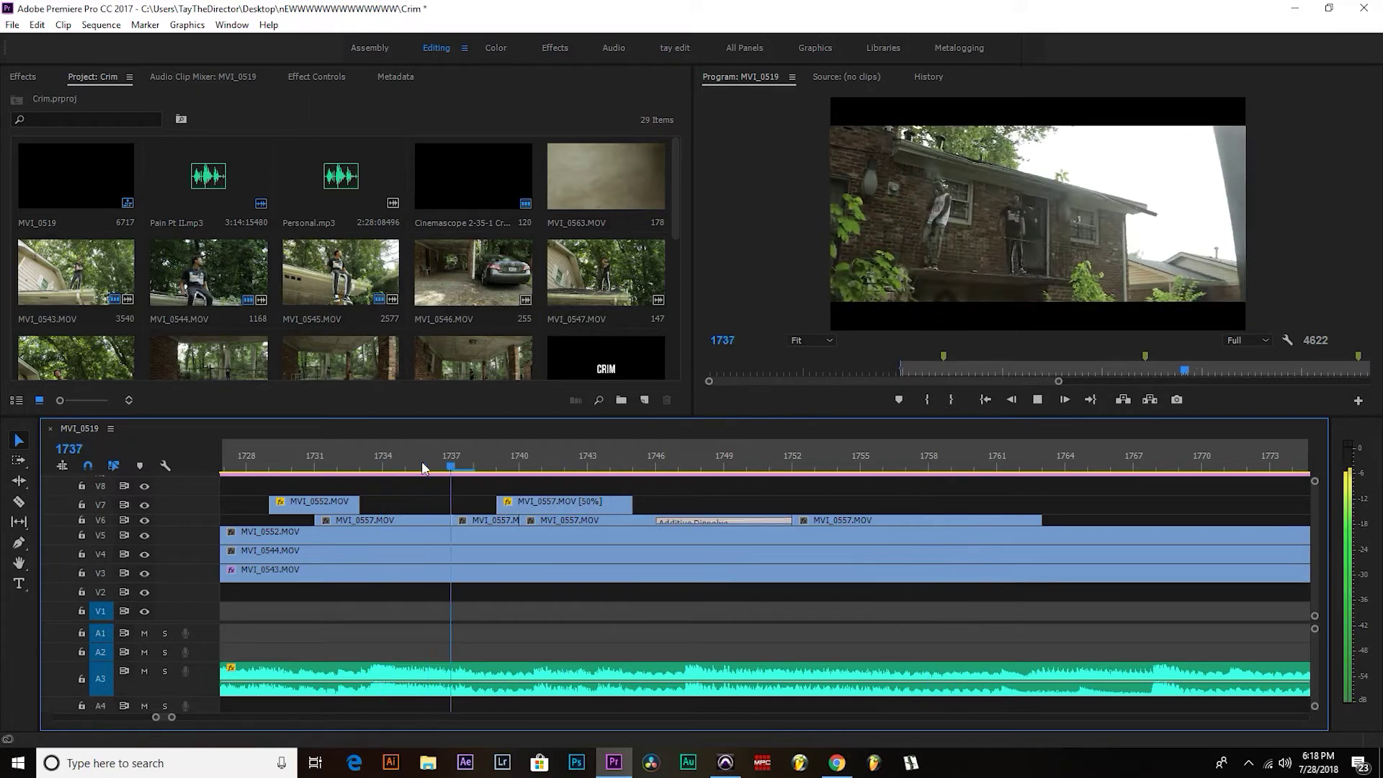
pyautogui.press('space')
pyautogui.click(524, 503)
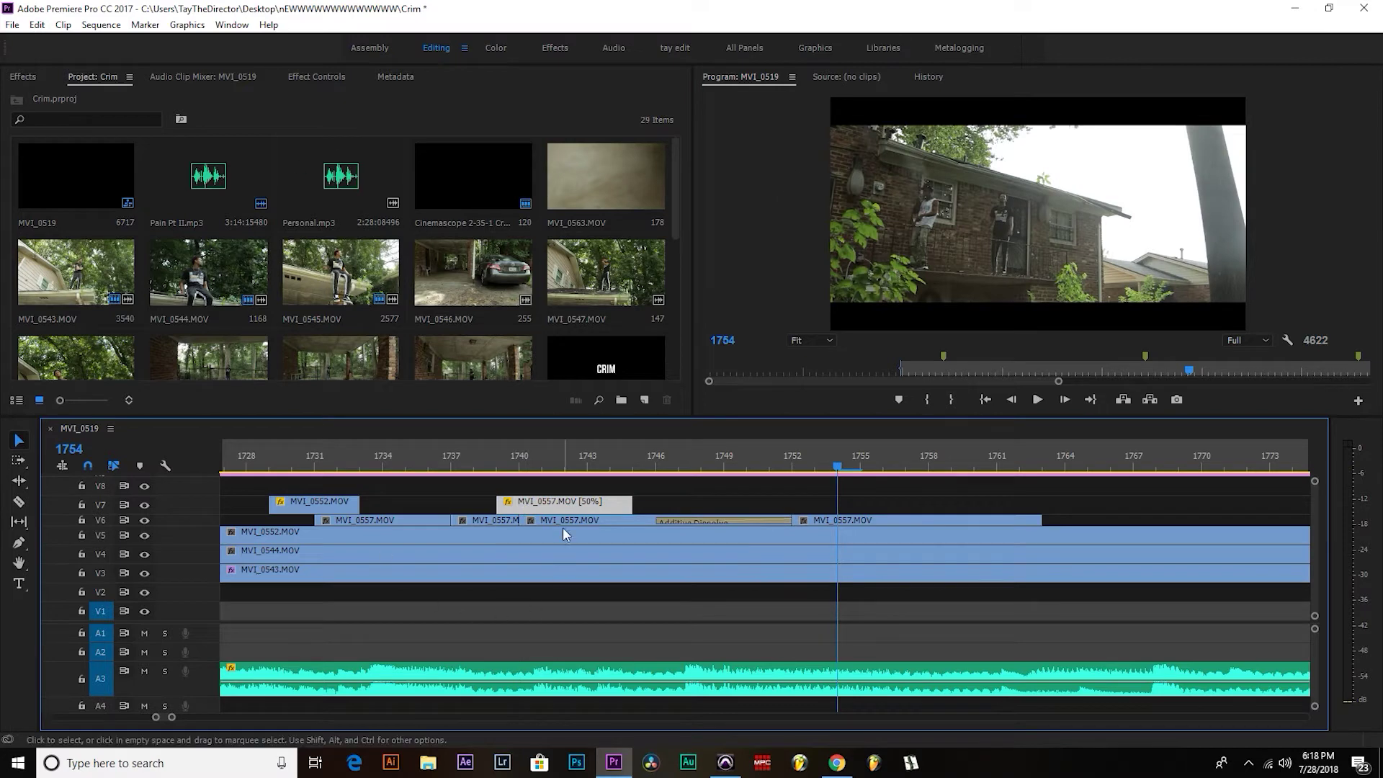
pyautogui.moveTo(565, 502); pyautogui.dragTo(567, 522)
# Move the short MVI_0557 clip up to V7, cancel Clip Speed/Duration, and show its Effect Controls.
pyautogui.click(493, 519)
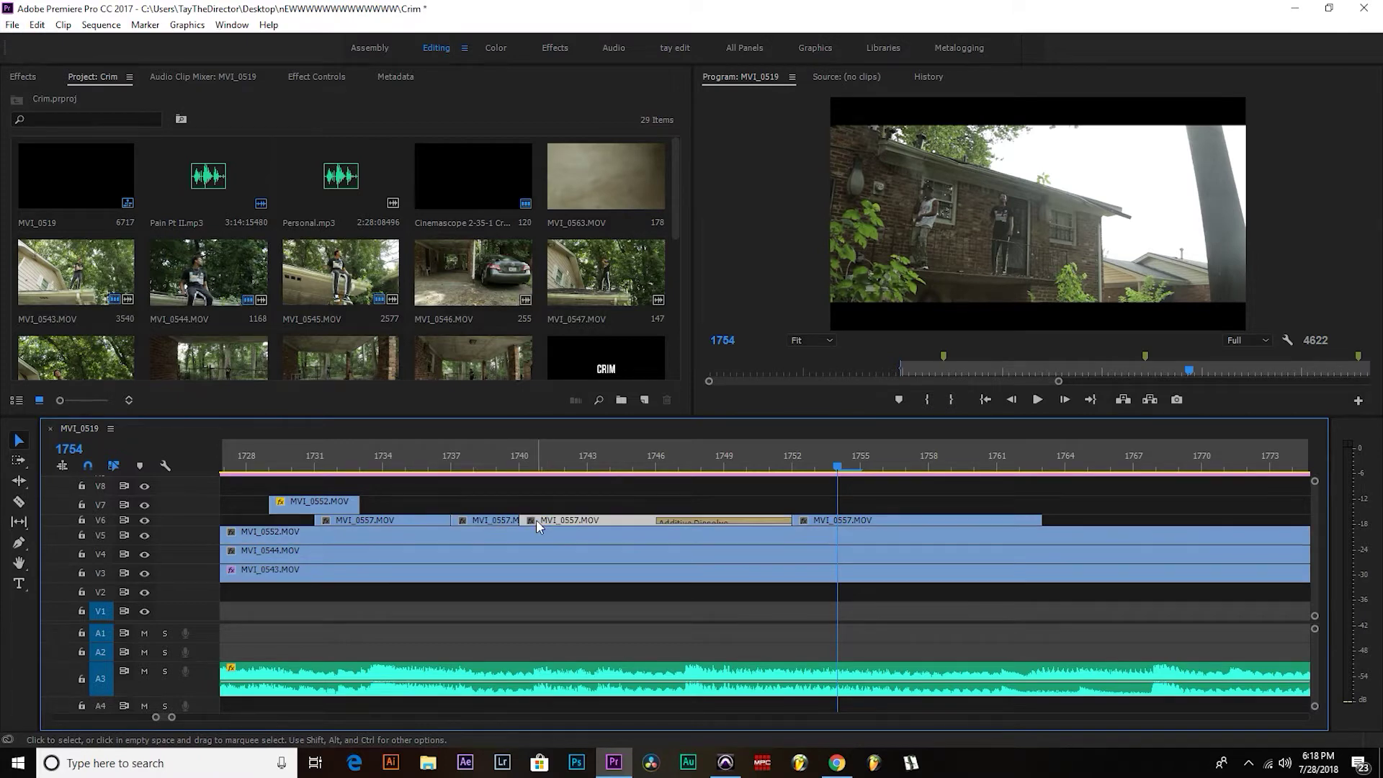
pyautogui.moveTo(483, 521); pyautogui.dragTo(513, 508)
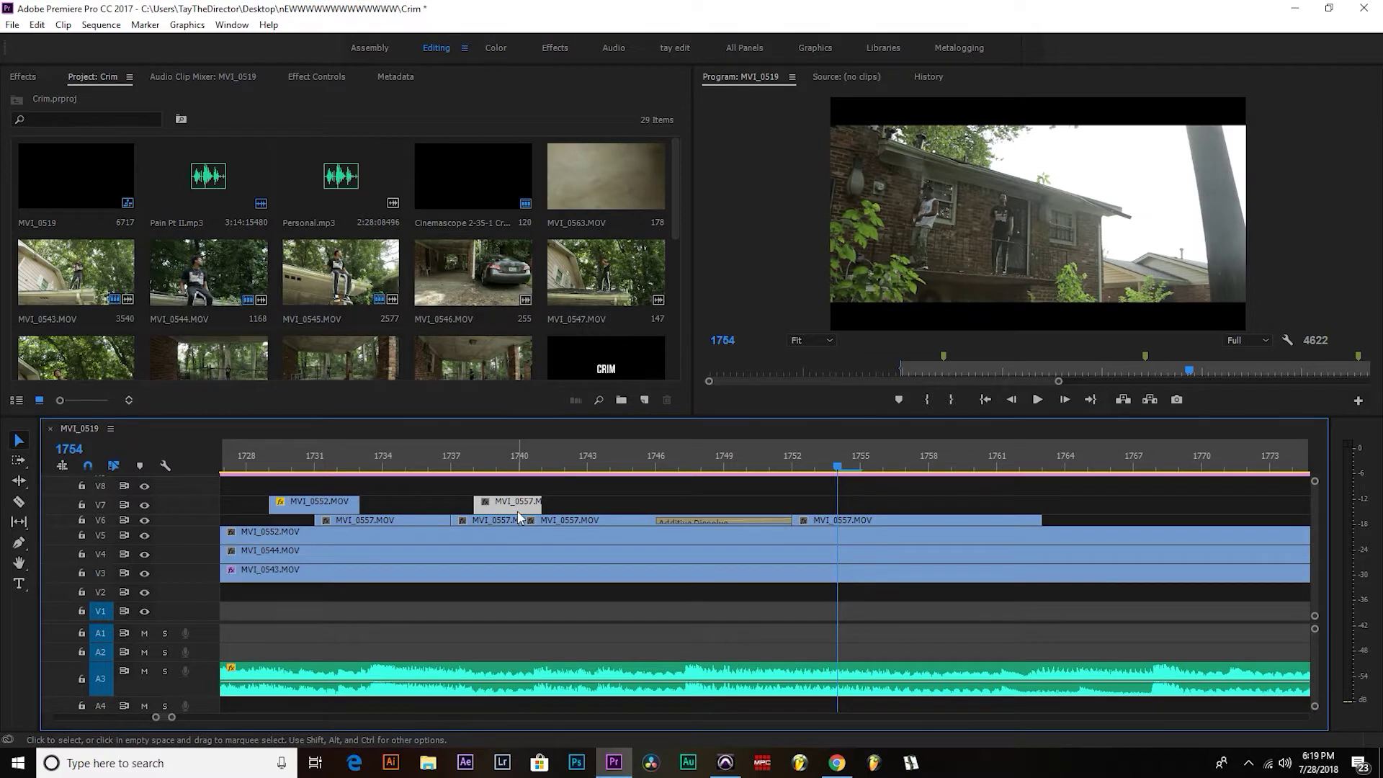
pyautogui.rightClick(518, 514)
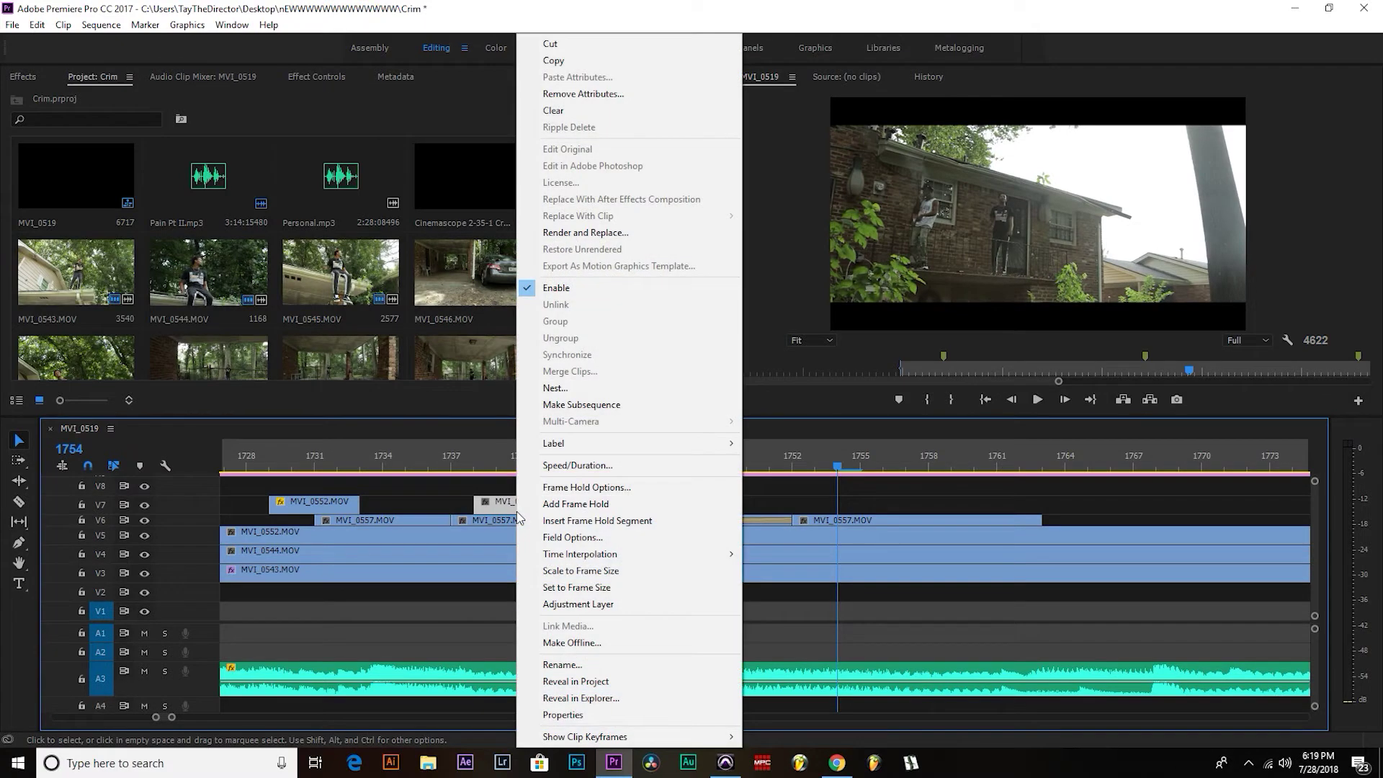
pyautogui.click(583, 465)
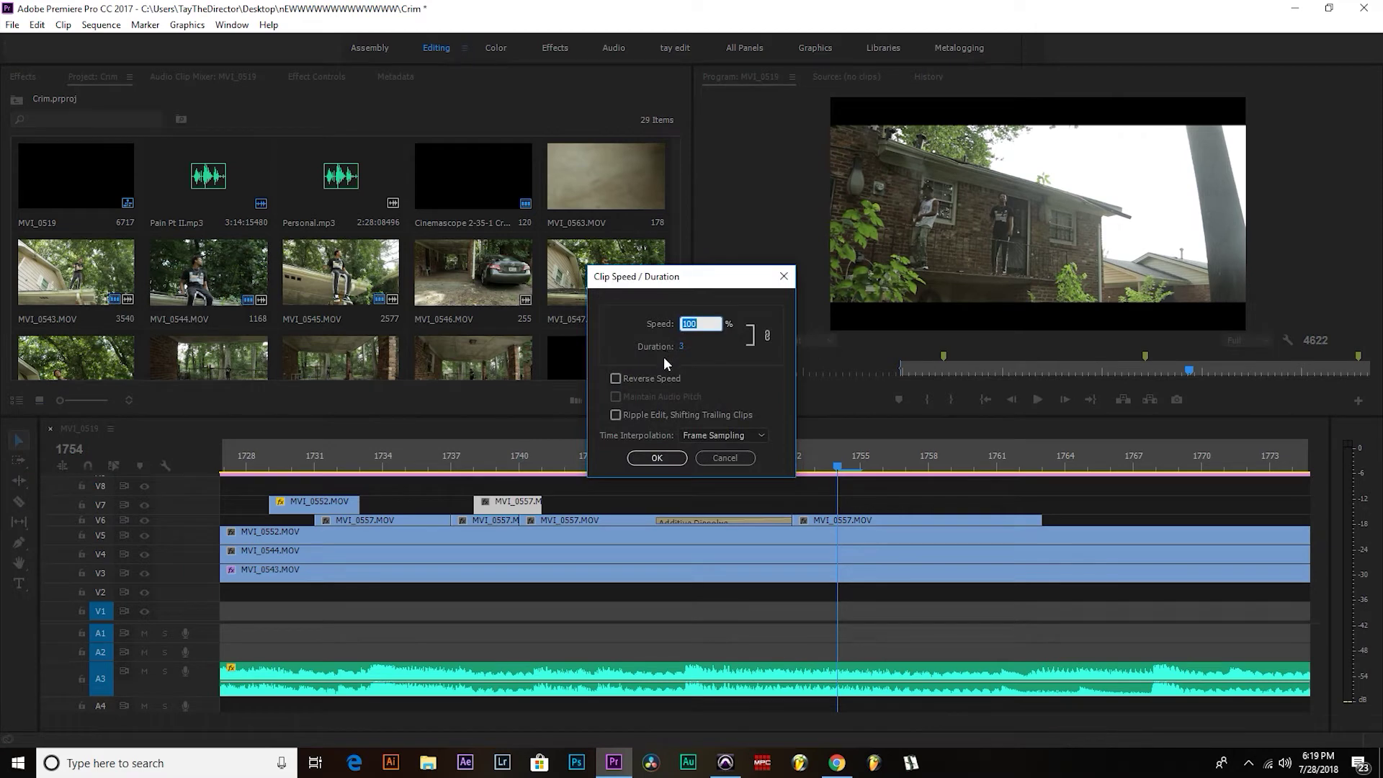
pyautogui.click(710, 459)
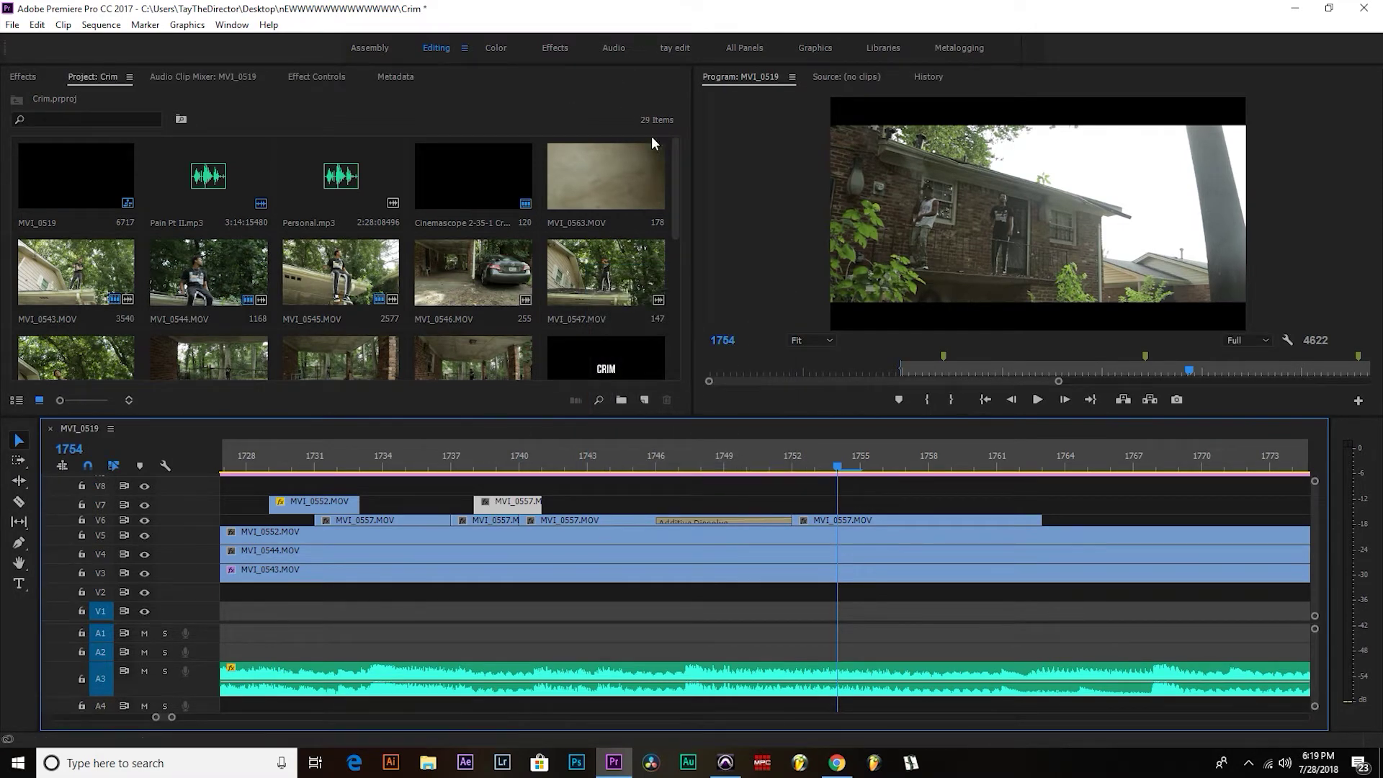
pyautogui.click(321, 79)
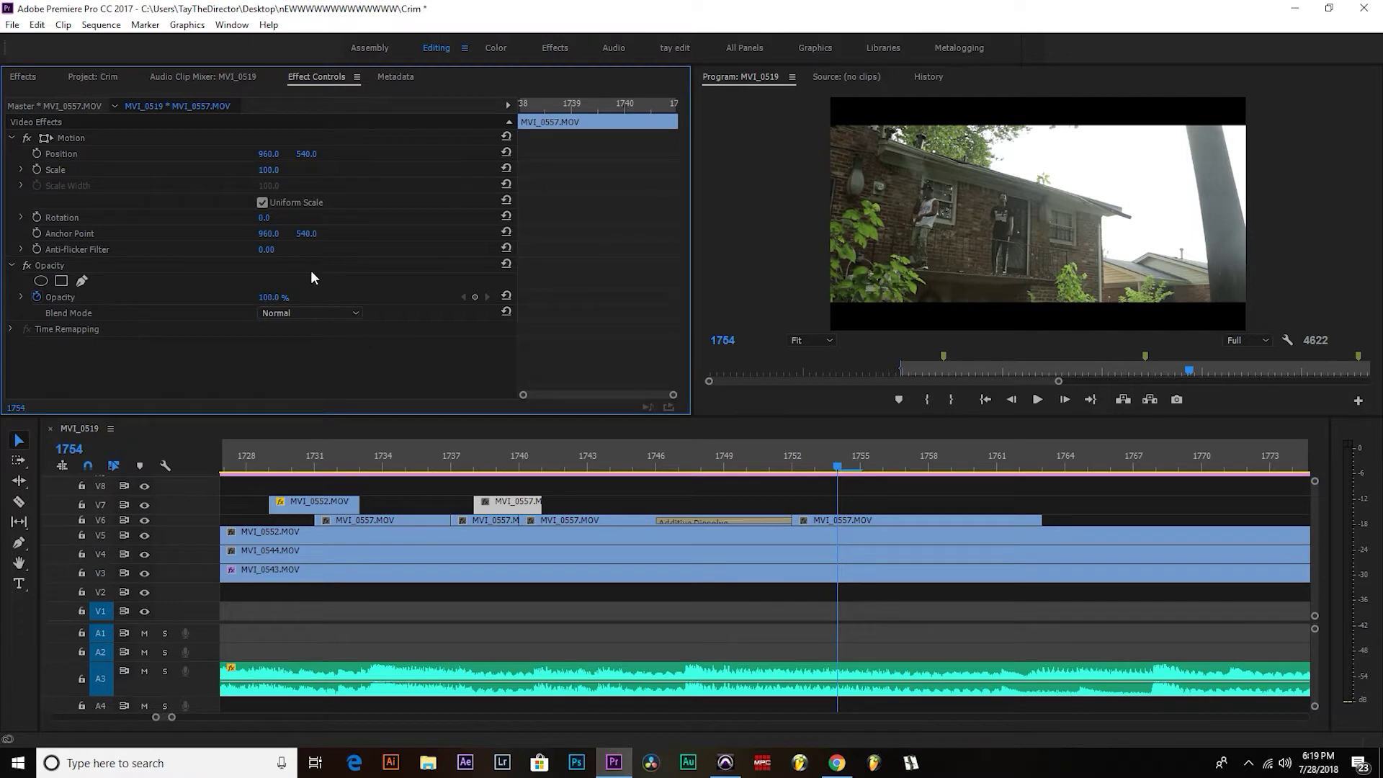
# Set the MVI_0557.MOV clip's Opacity blend mode to Screen.
pyautogui.click(309, 315)
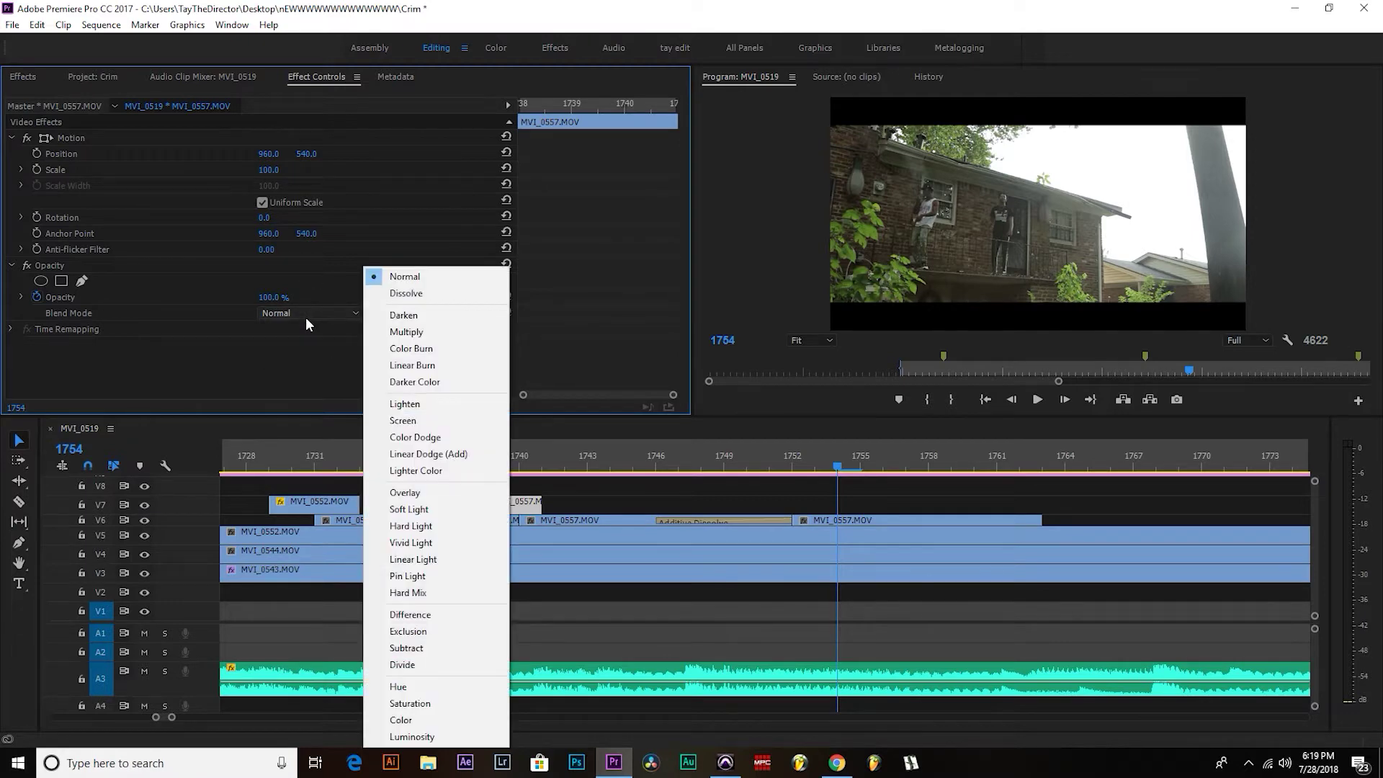
pyautogui.click(536, 511)
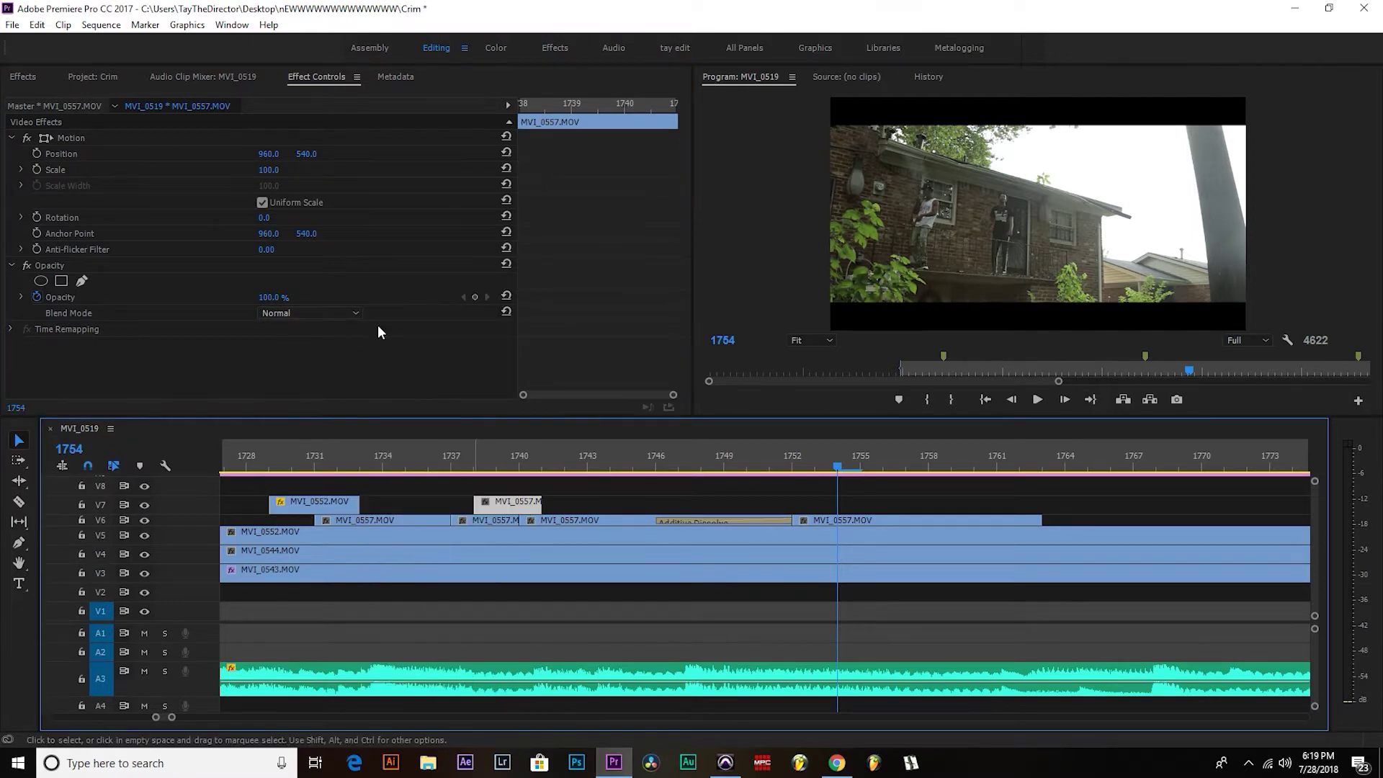
pyautogui.click(285, 315)
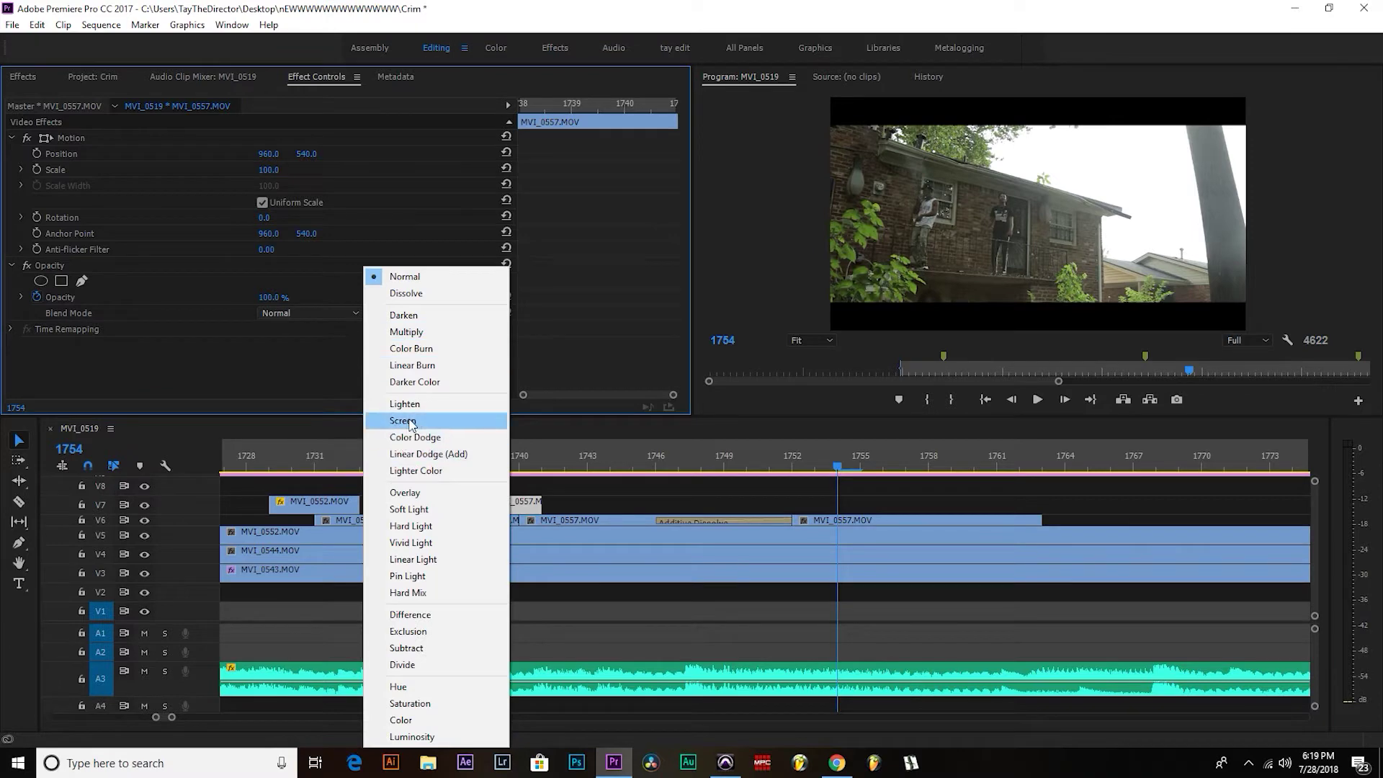
pyautogui.click(412, 425)
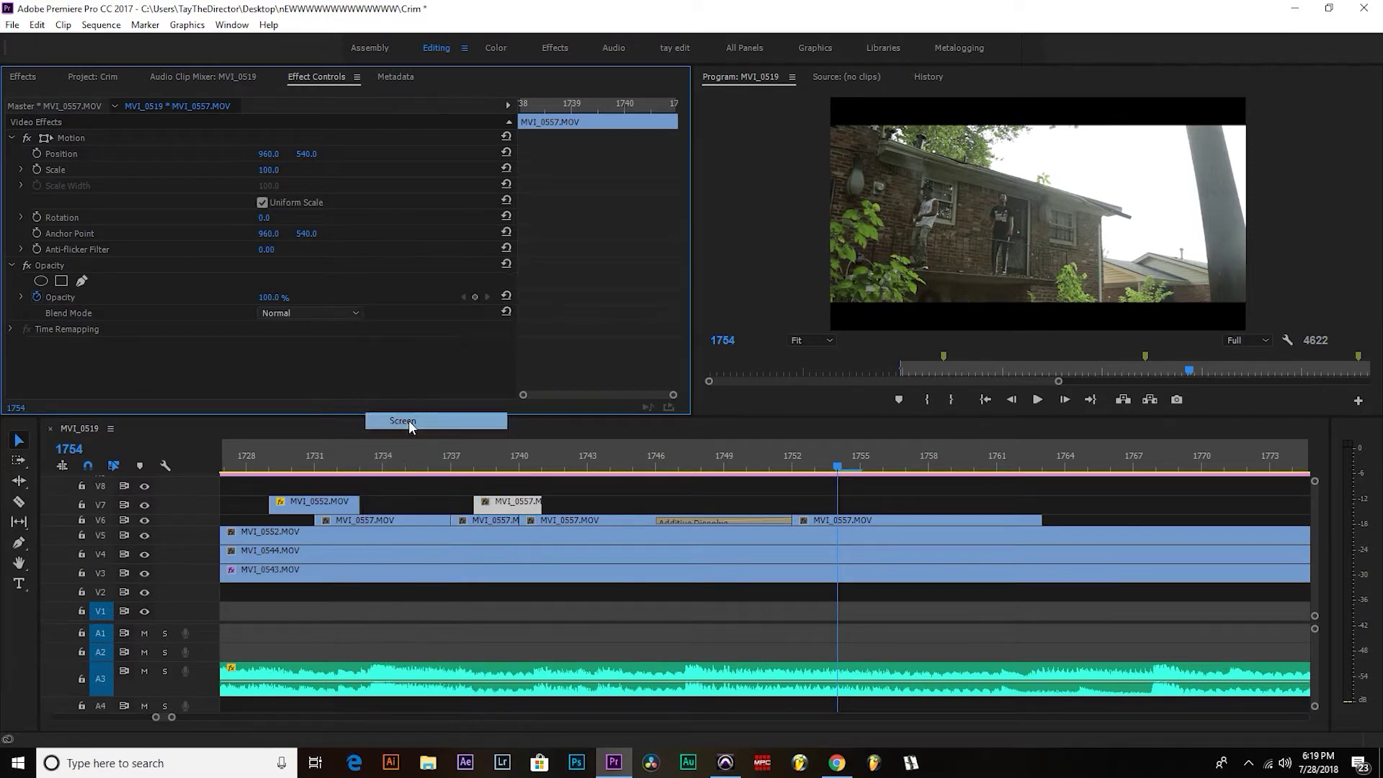
# Shift the V7 clip later to start near frame 1740 and preview the Screen blend.
pyautogui.click(496, 464)
pyautogui.click(515, 464)
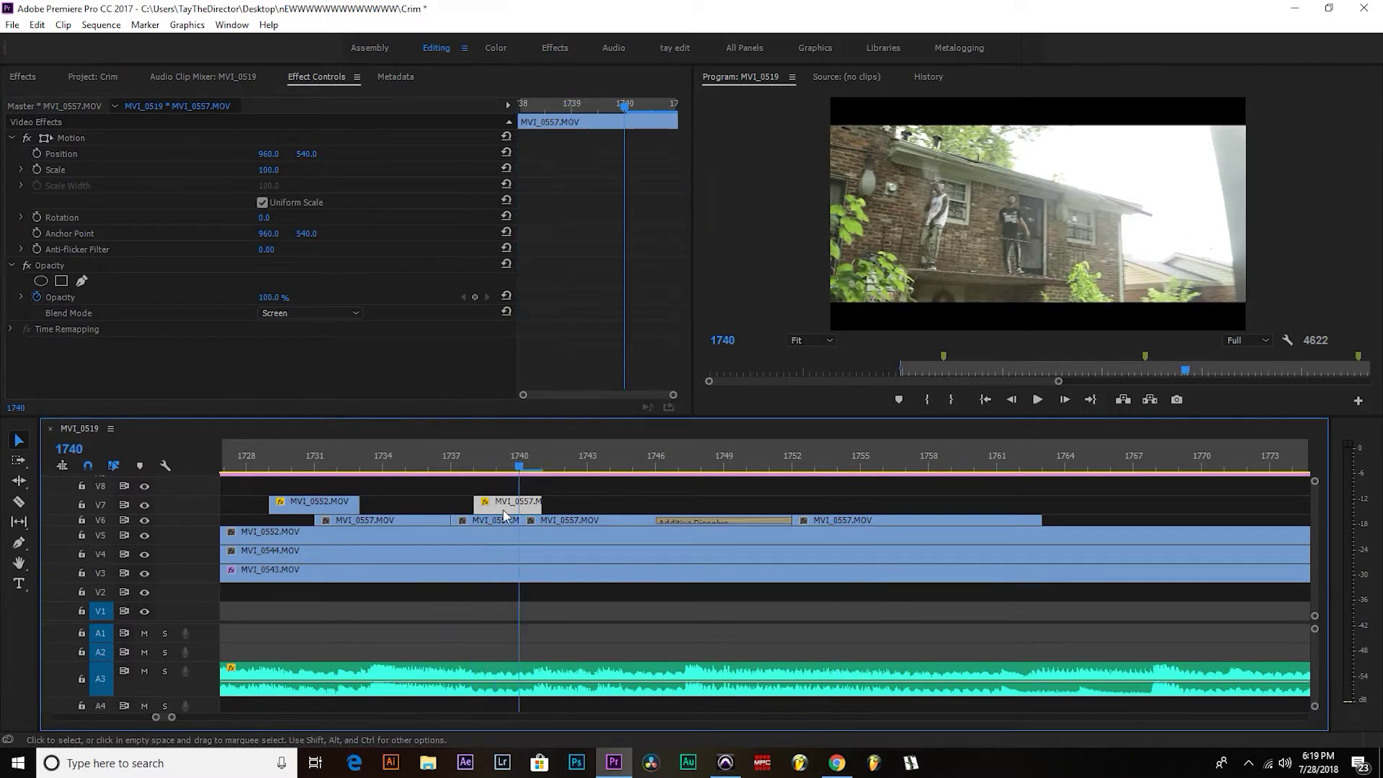
pyautogui.moveTo(500, 513); pyautogui.dragTo(517, 507)
pyautogui.press('Left')
pyautogui.press('Left')
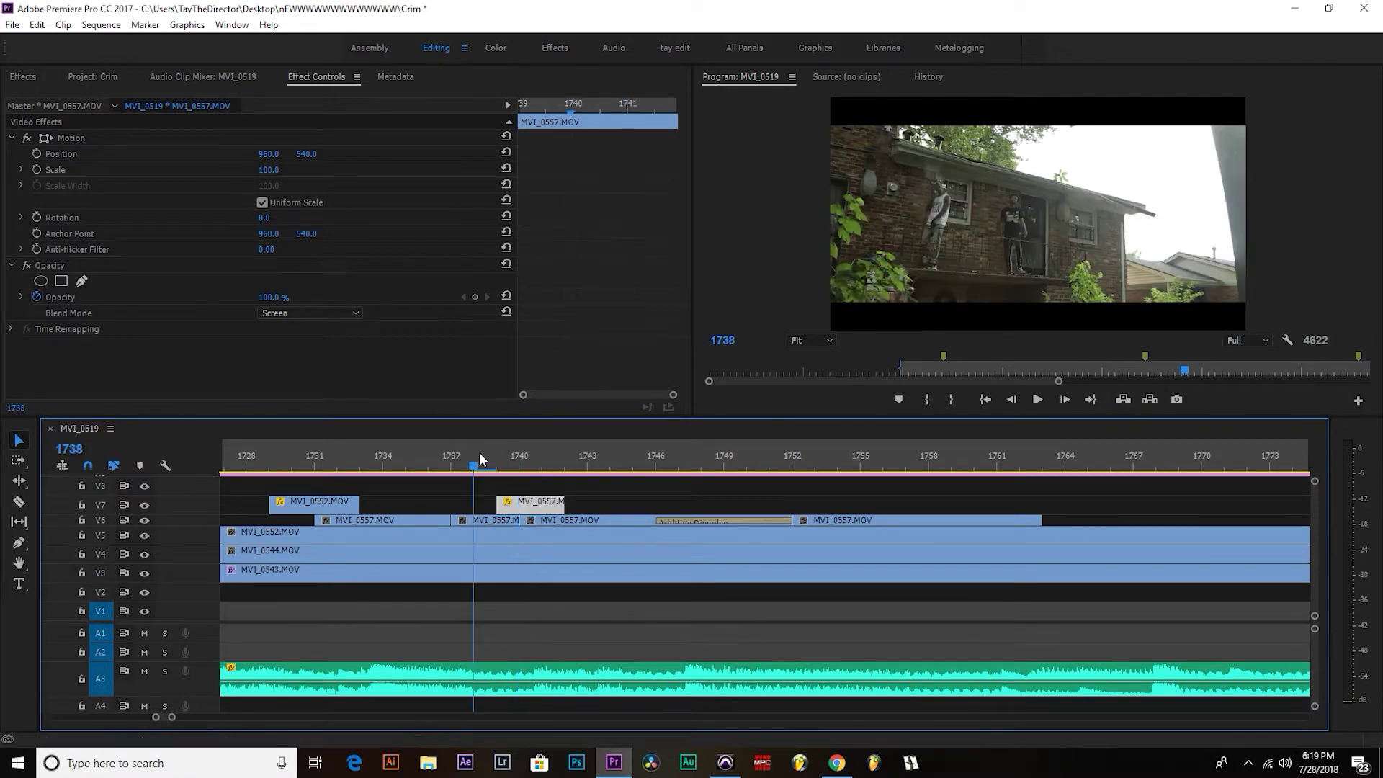
pyautogui.press('space')
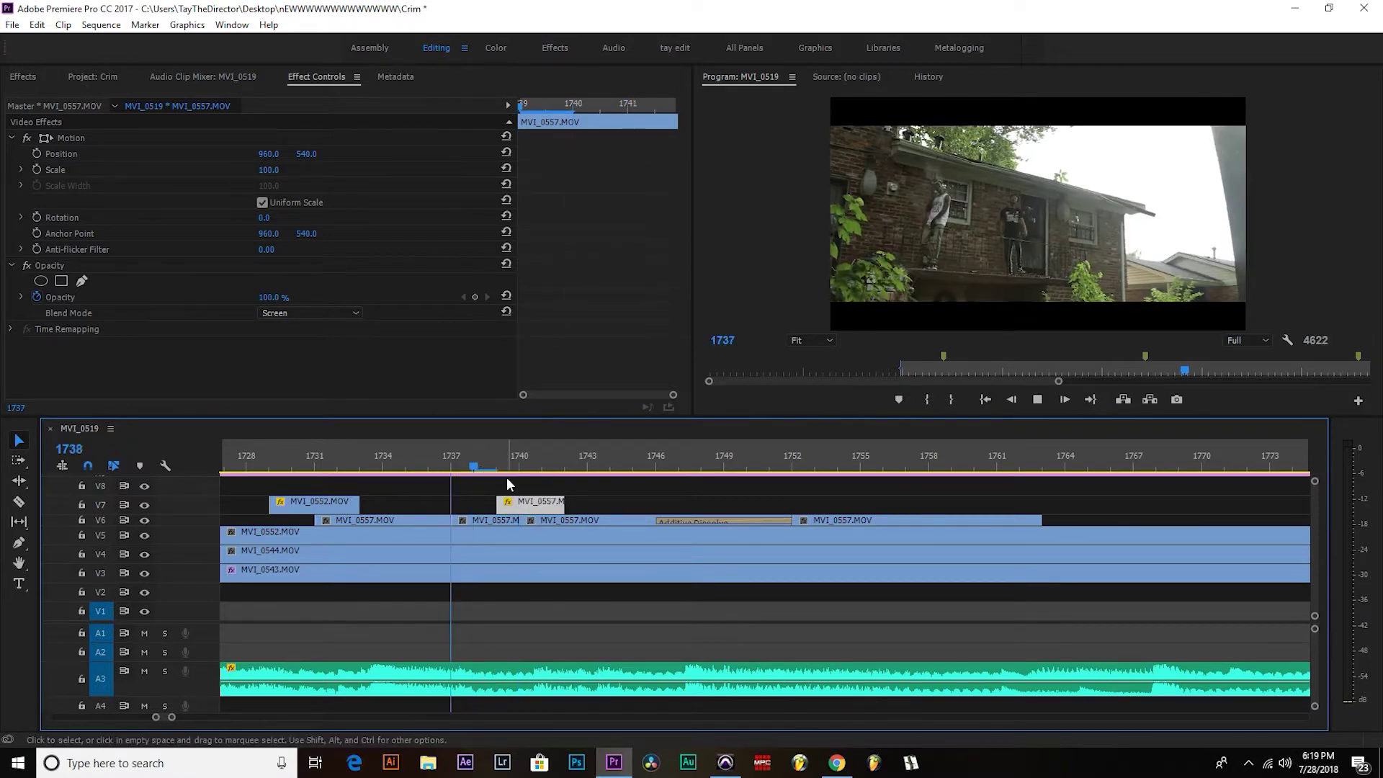
pyautogui.click(405, 464)
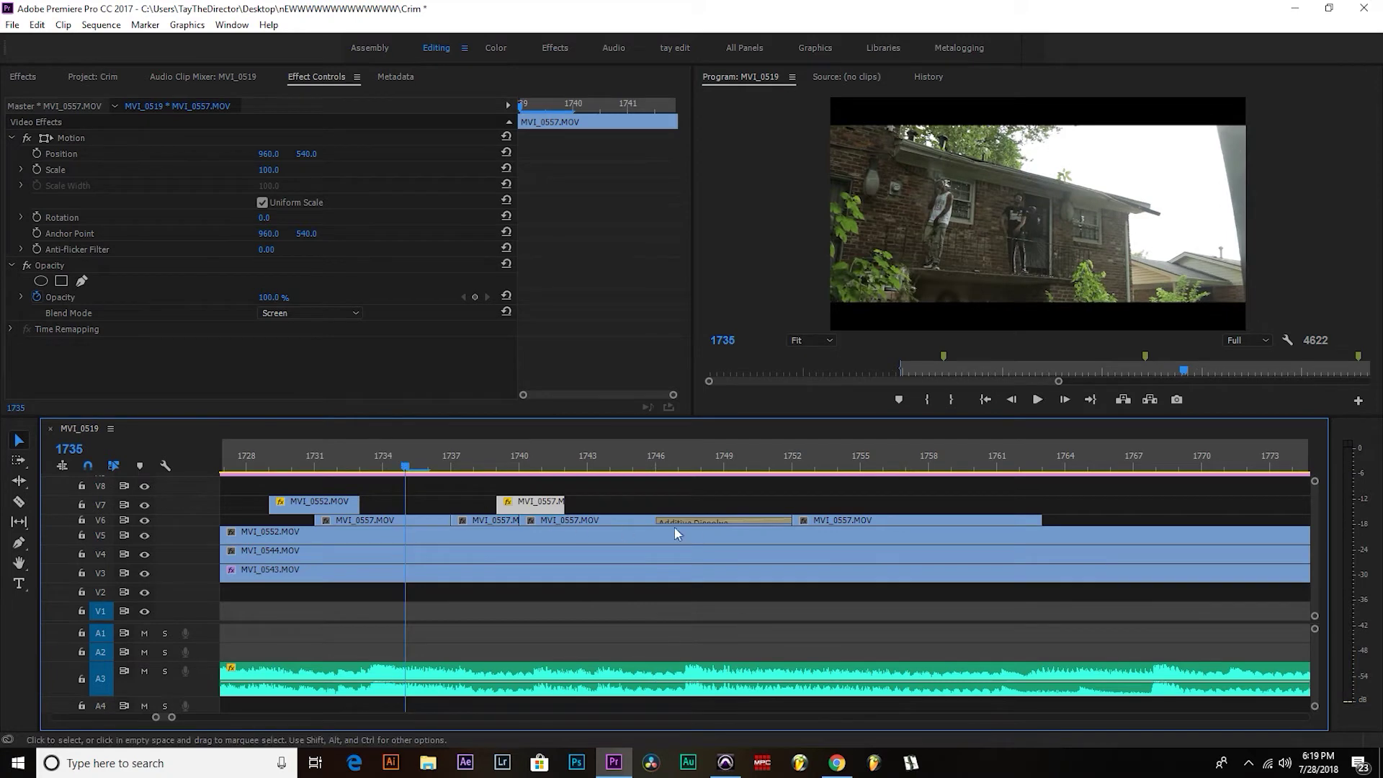
pyautogui.press('Right')
pyautogui.press('Right')
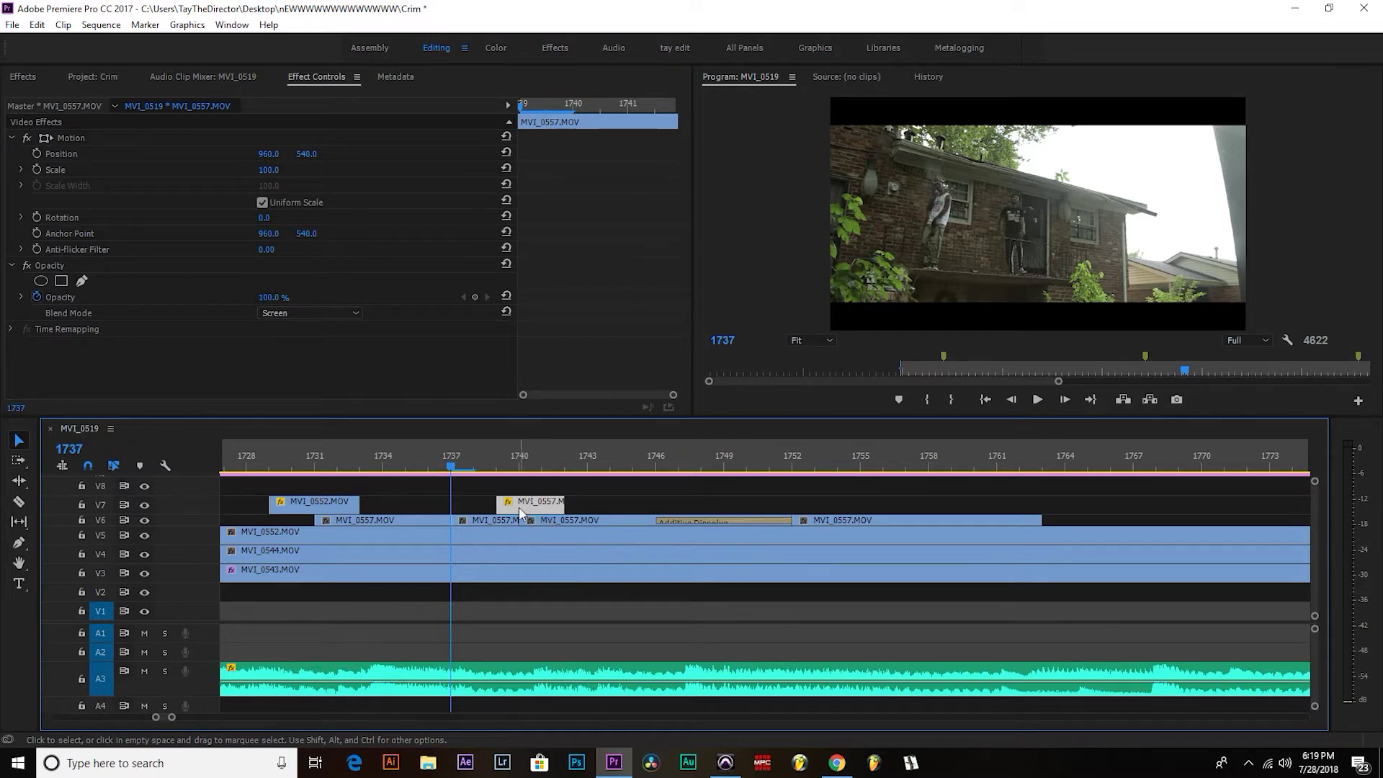
# Inspect the existing Additive Dissolve and pick Additive Dissolve from Video Transitions > Dissolve.
pyautogui.click(315, 461)
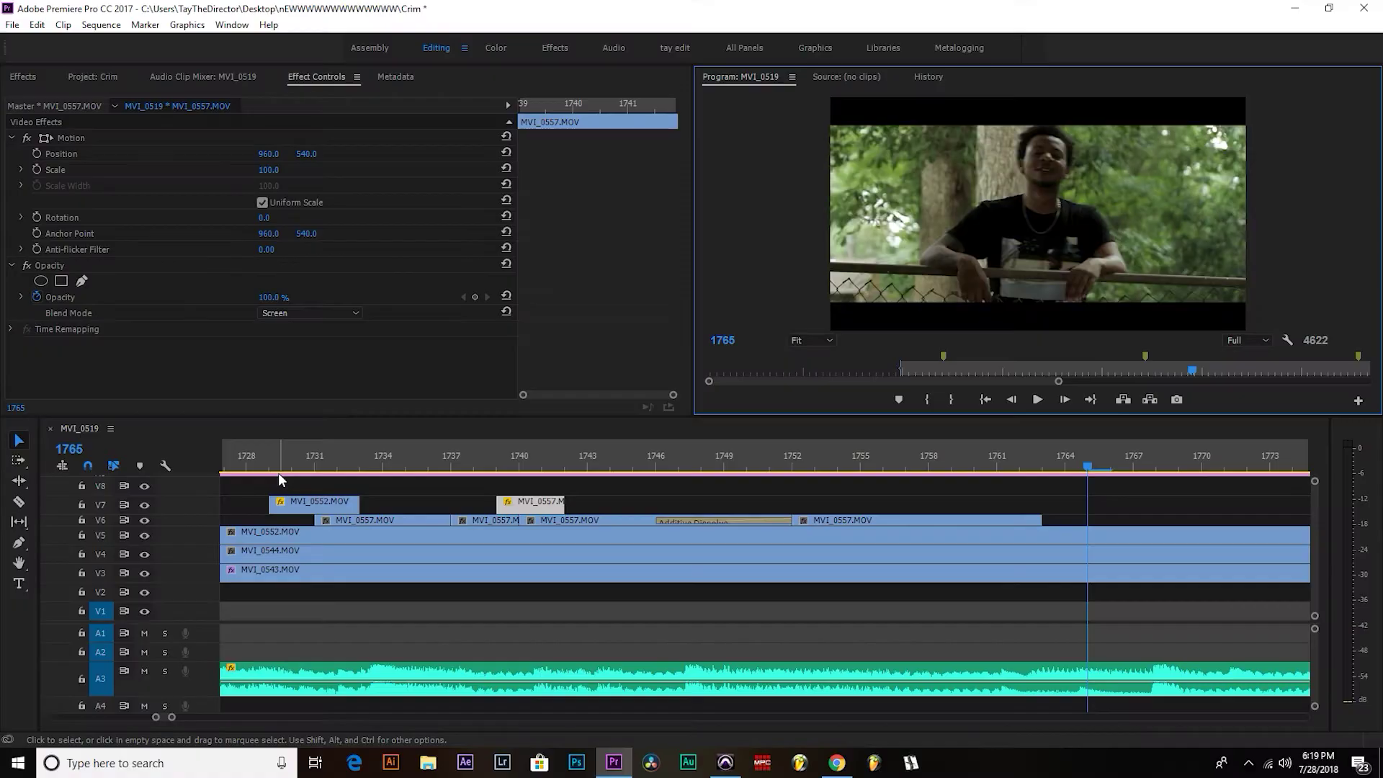
pyautogui.click(682, 524)
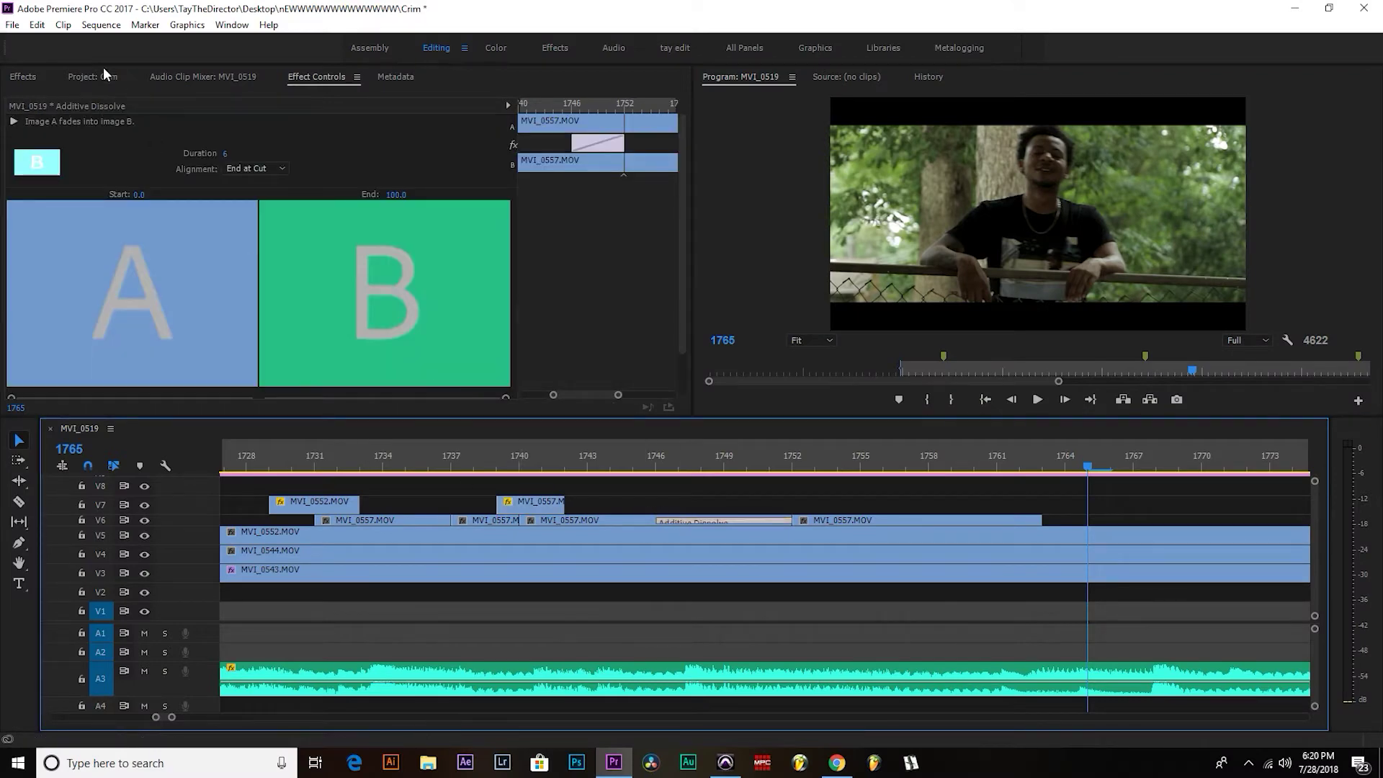
pyautogui.click(26, 76)
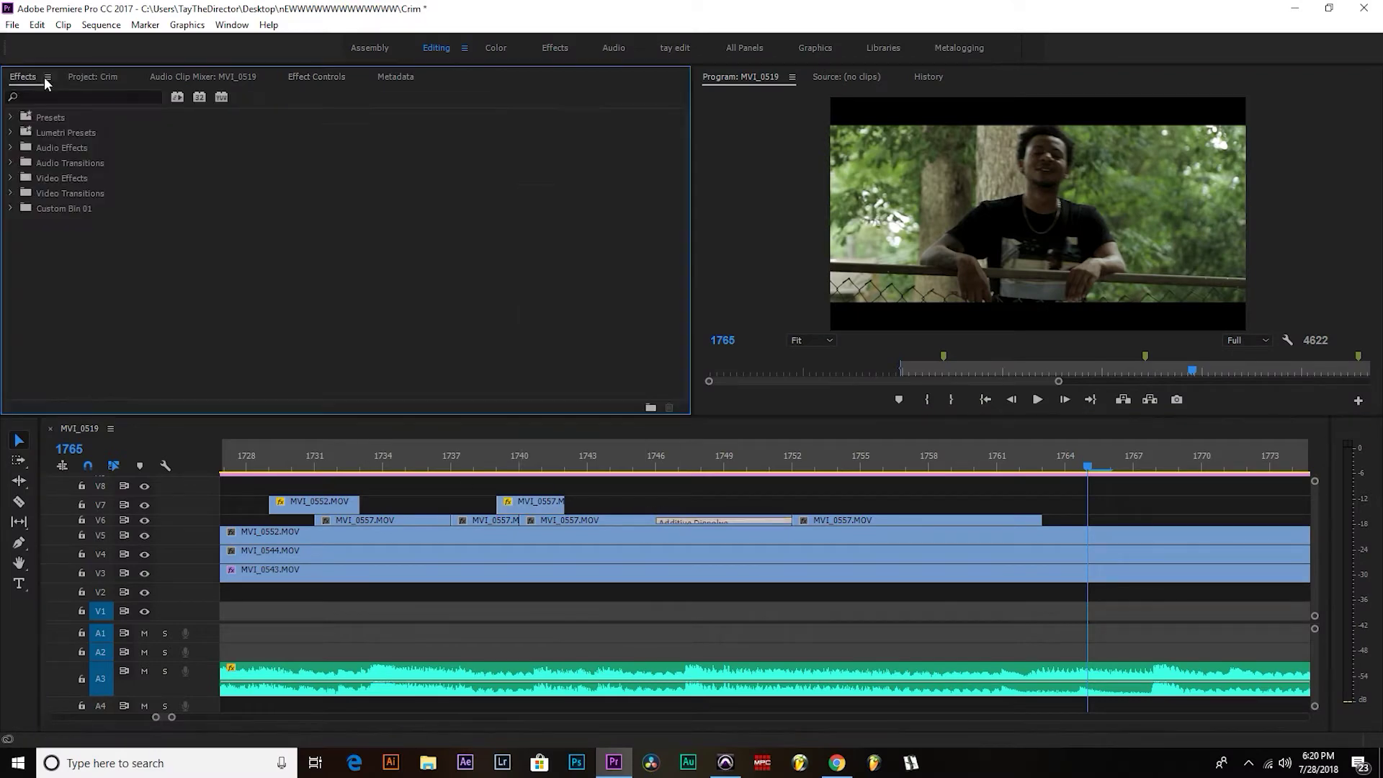
pyautogui.click(11, 193)
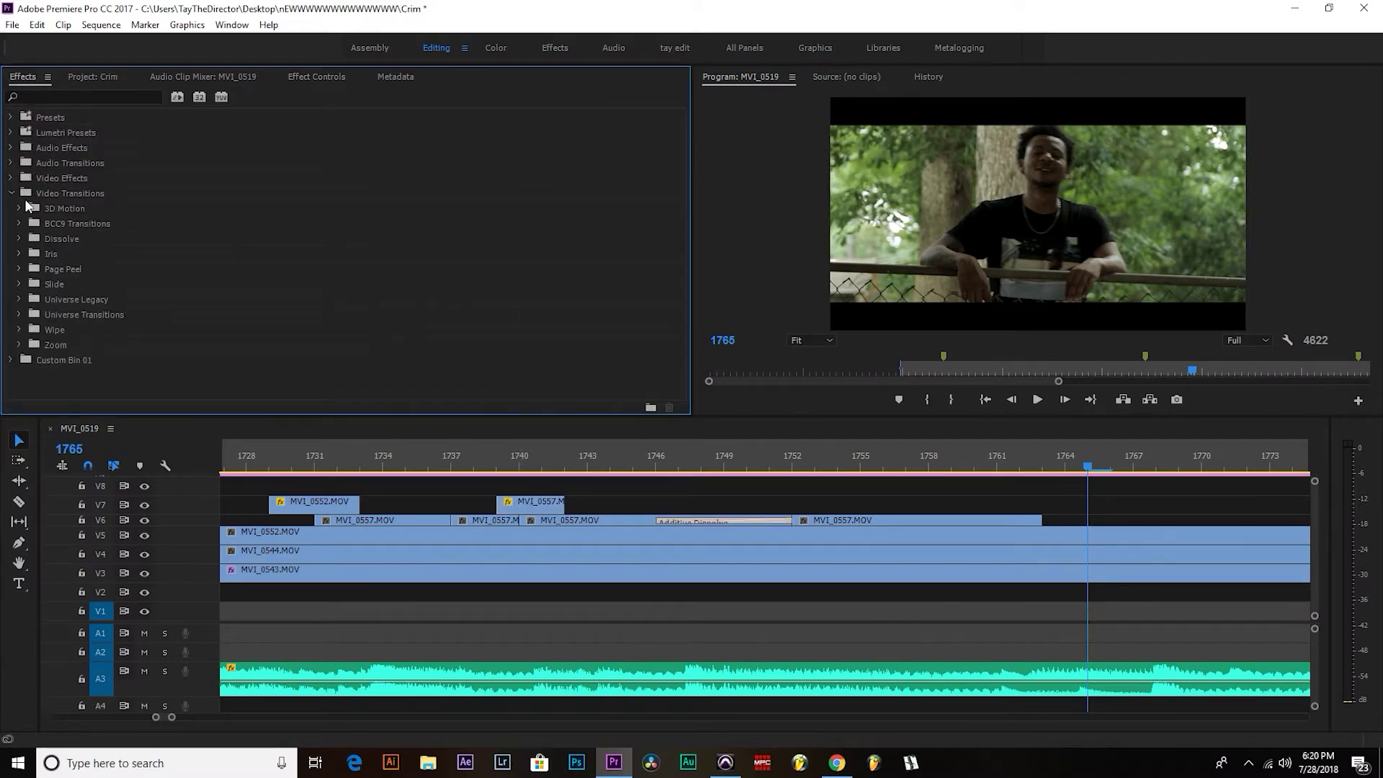
pyautogui.click(18, 240)
pyautogui.click(50, 252)
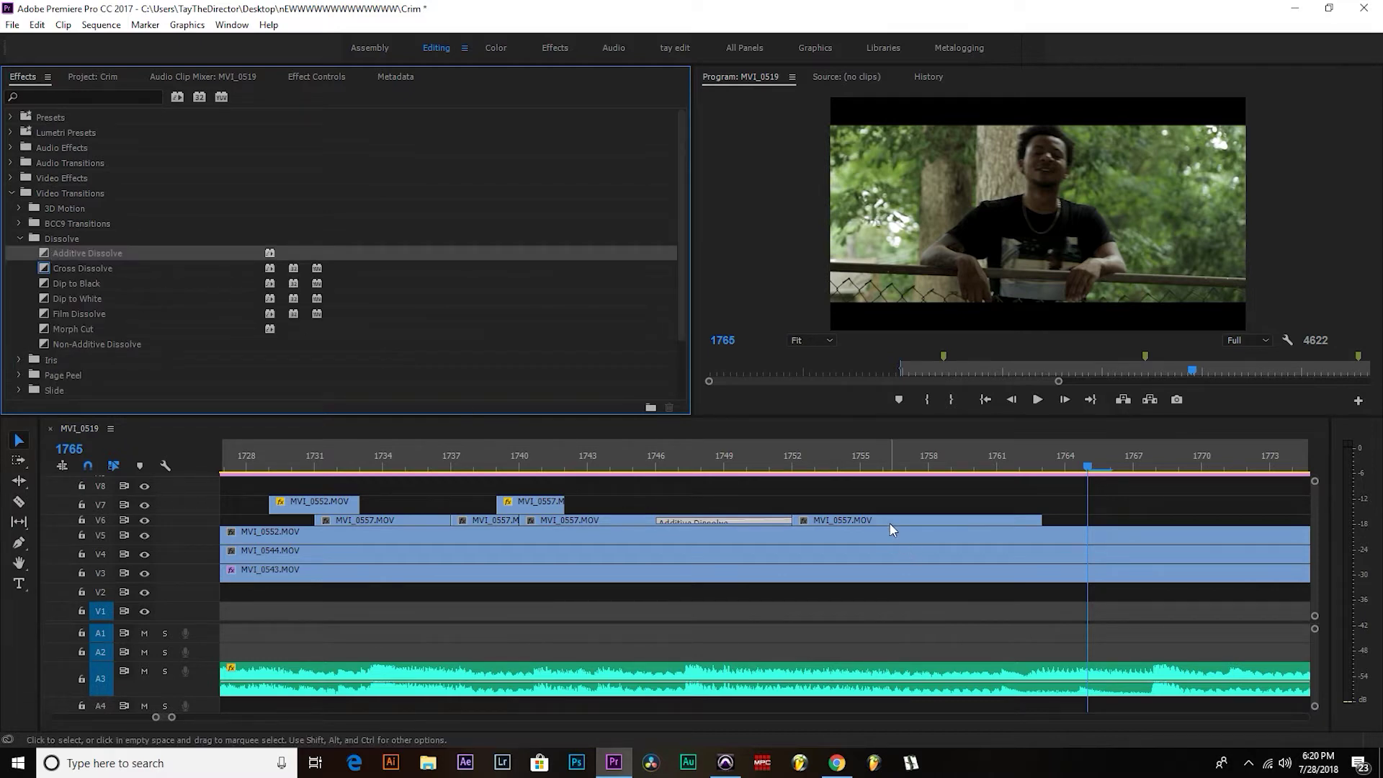
# Razor the last MVI_0557.MOV clip on V6 into two pieces.
pyautogui.click(891, 524)
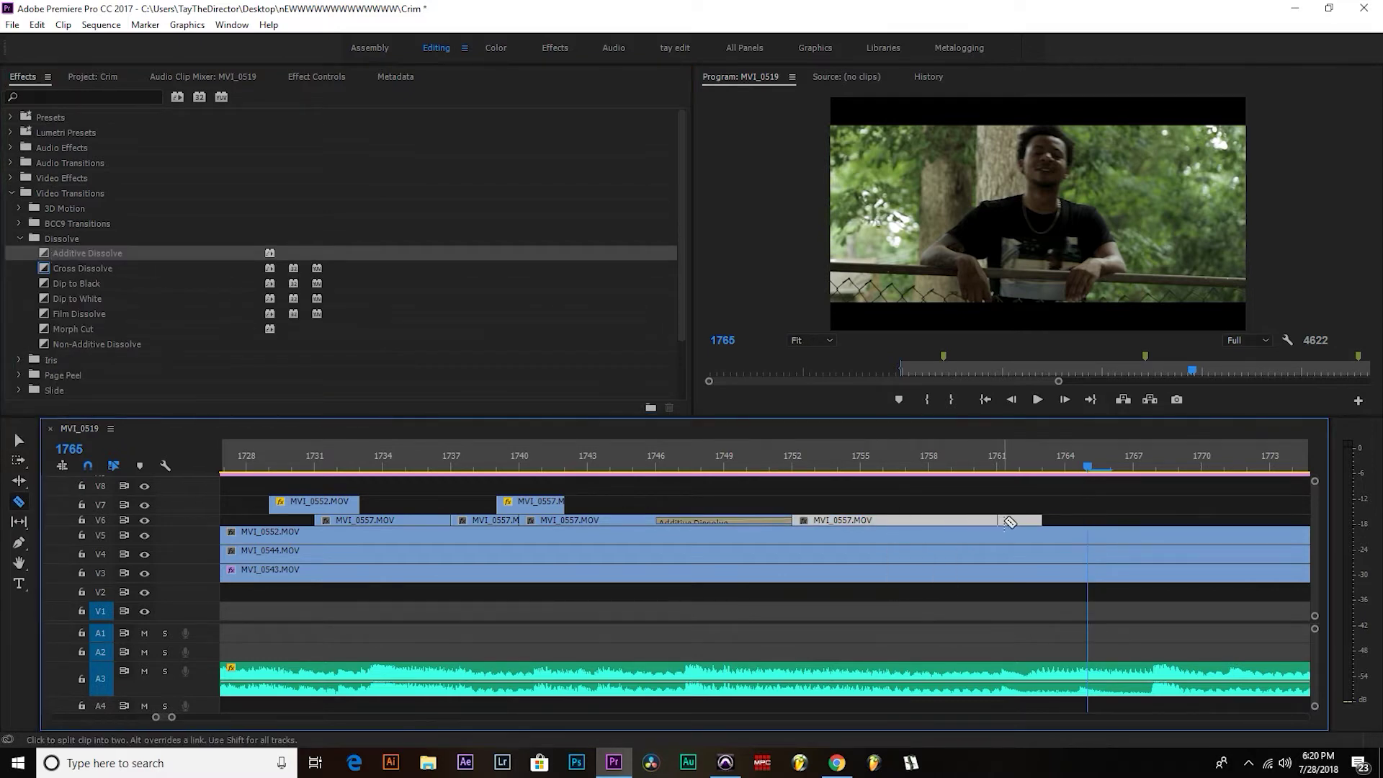
pyautogui.press('c')
pyautogui.click(929, 520)
pyautogui.press('v')
# Drop Additive Dissolve on the new V6 cut, shorten its left side, and enlarge track V6.
pyautogui.moveTo(181, 256); pyautogui.dragTo(676, 491)
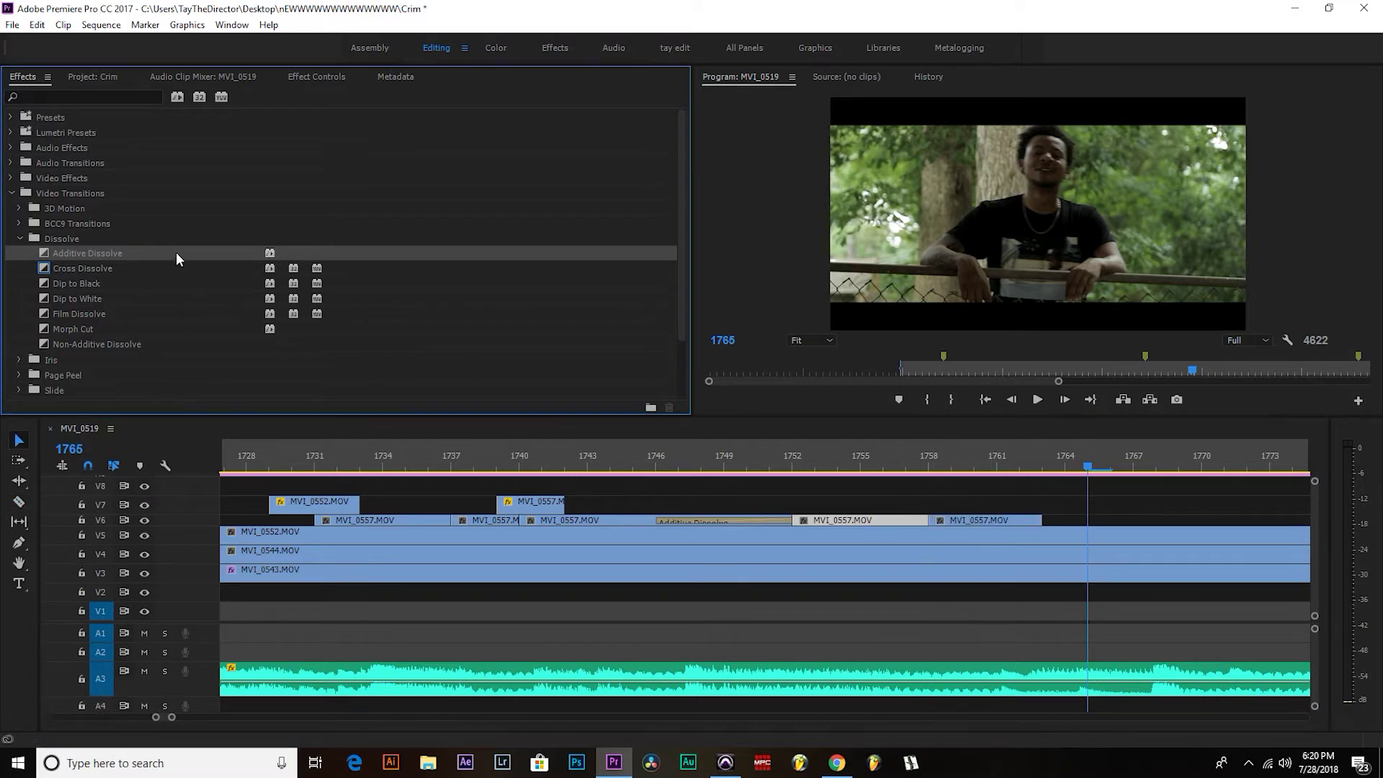
pyautogui.moveTo(931, 531); pyautogui.dragTo(929, 524)
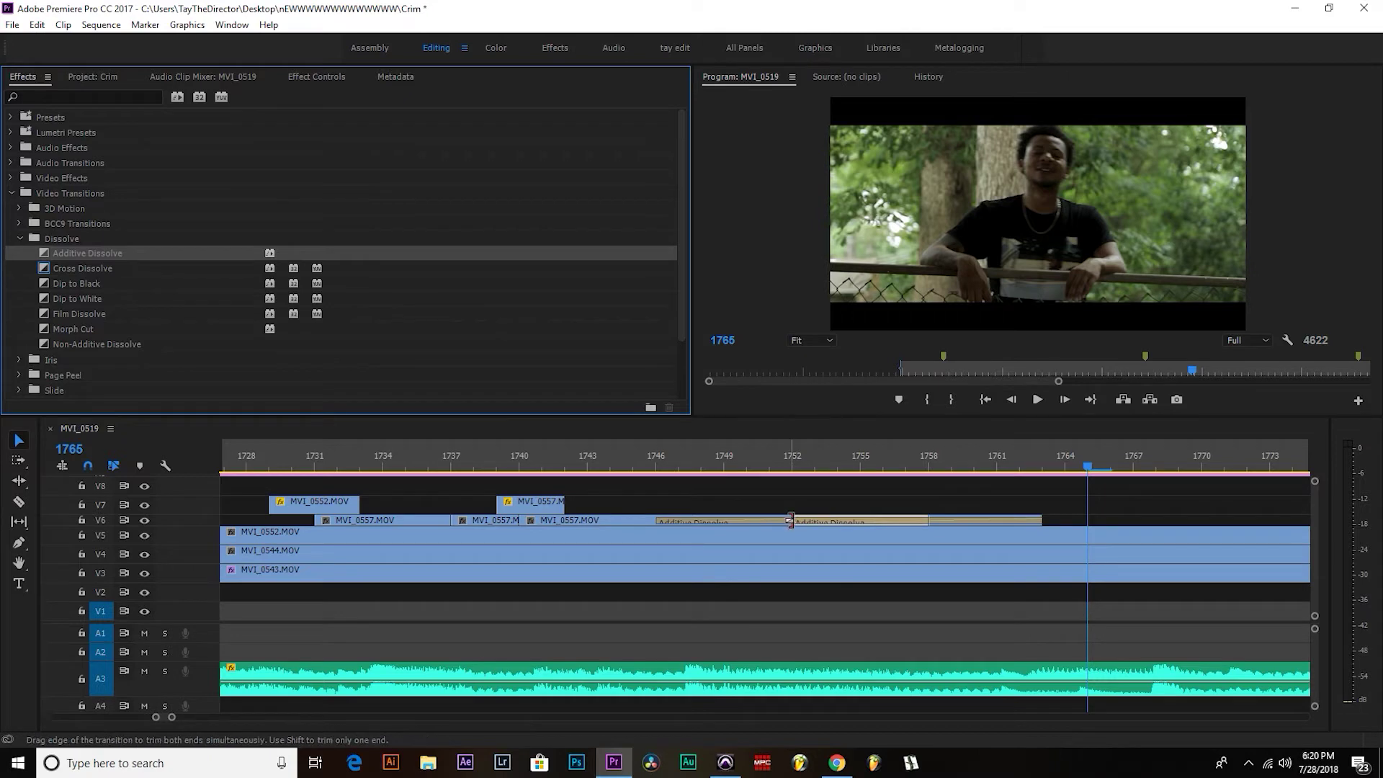
pyautogui.moveTo(790, 520); pyautogui.dragTo(924, 519)
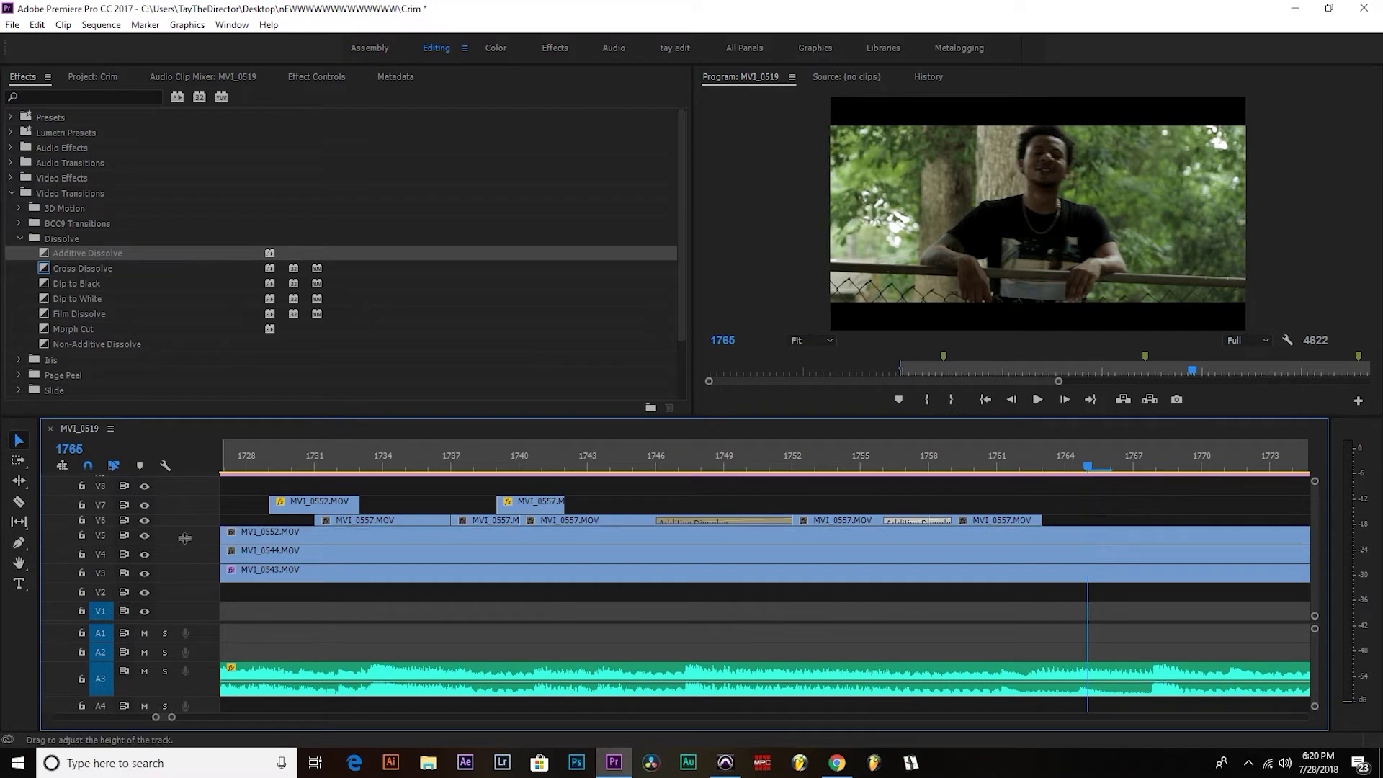
pyautogui.scroll(1, 184, 526)
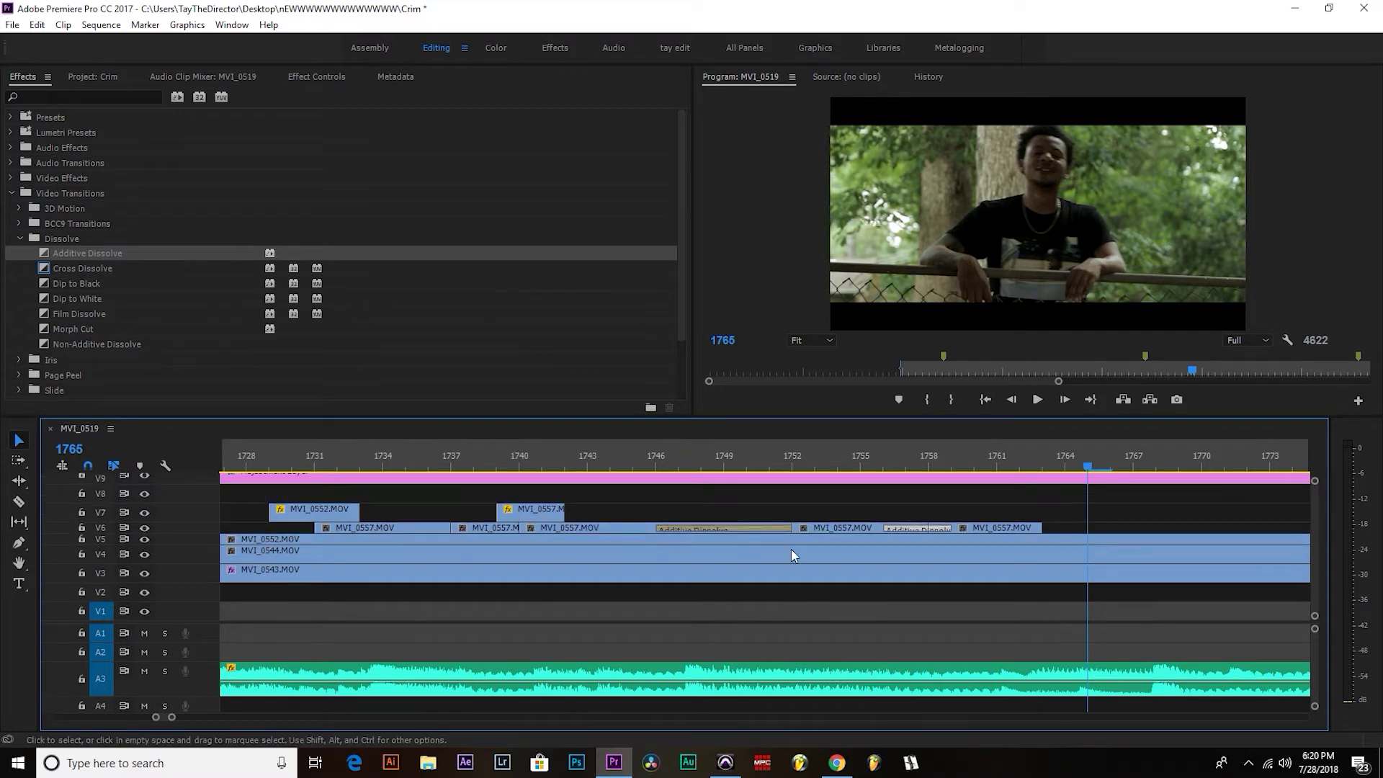
pyautogui.doubleClick(183, 521)
# Lengthen the second Additive Dissolve near frame 1756 and preview the flash.
pyautogui.click(874, 461)
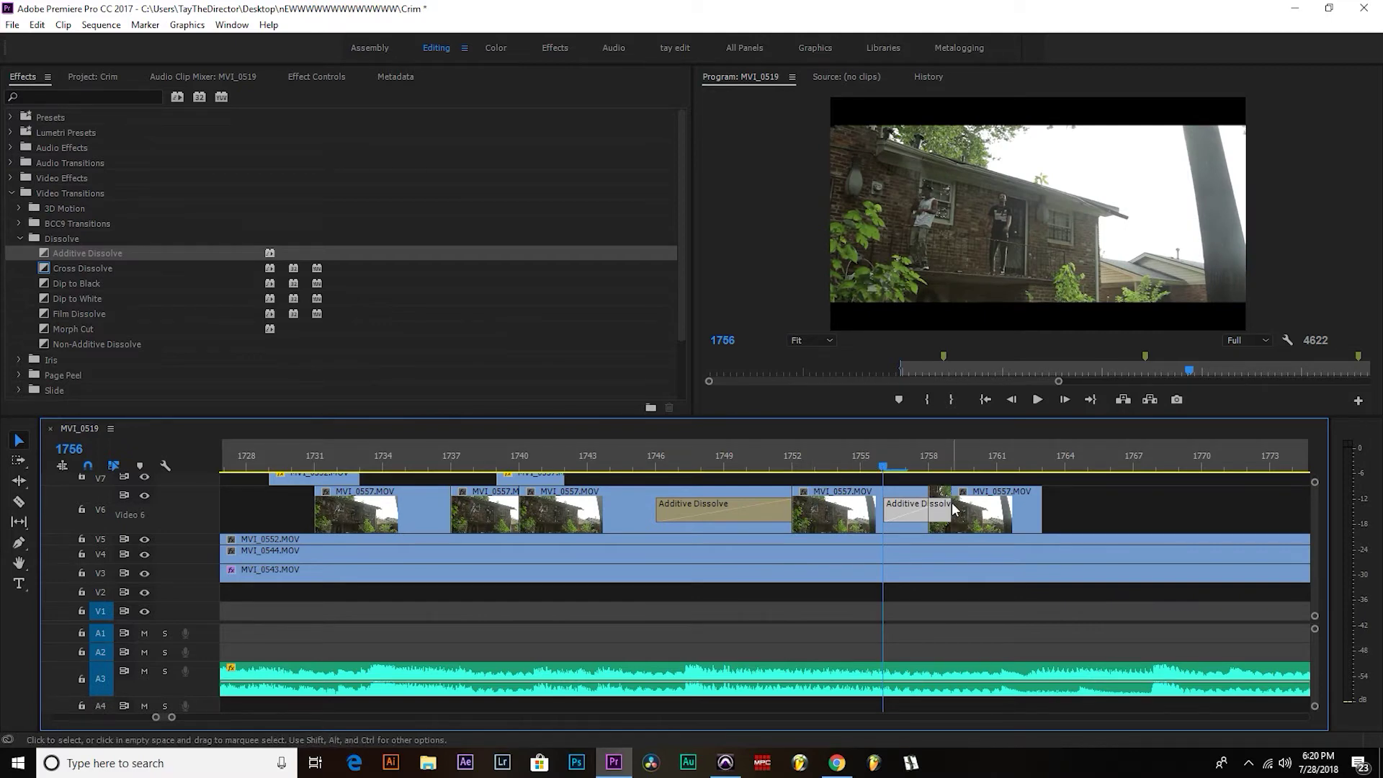
pyautogui.moveTo(955, 509); pyautogui.dragTo(963, 511)
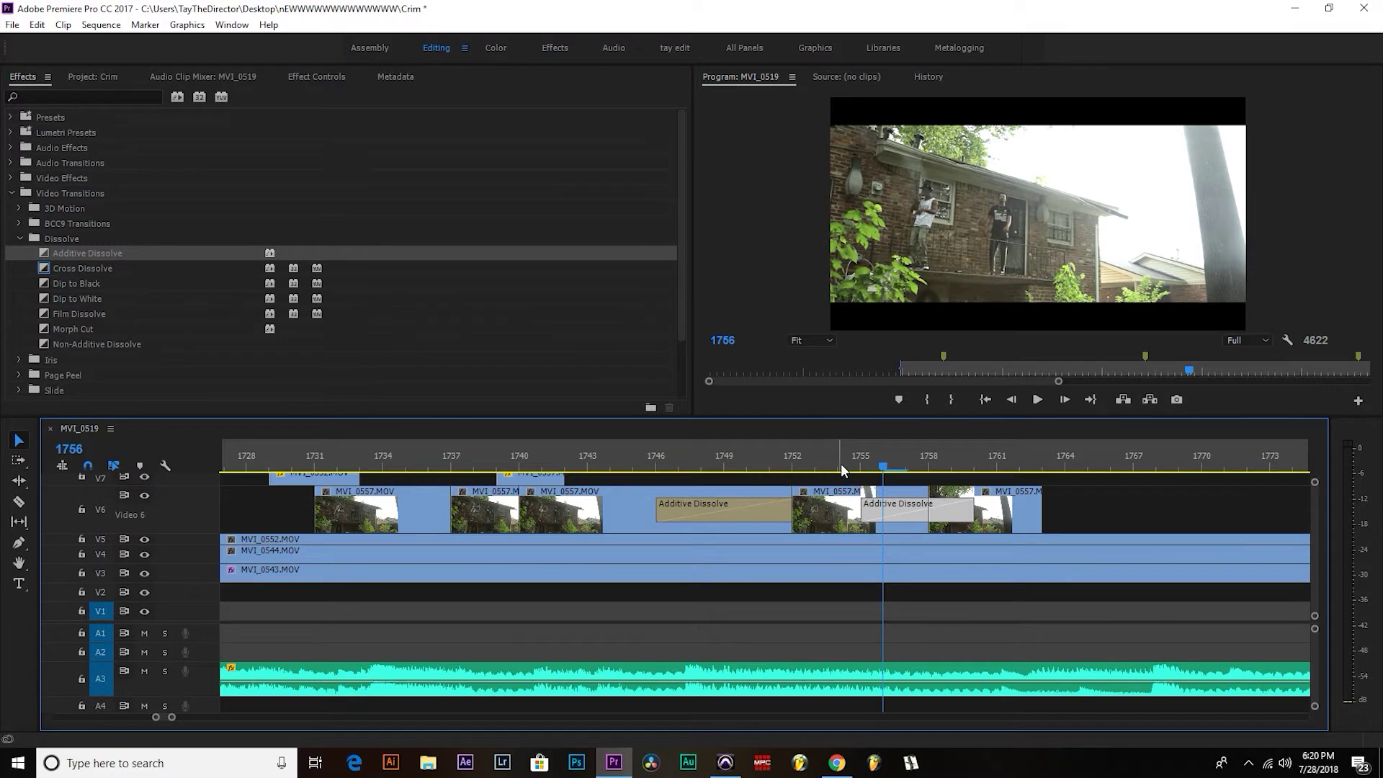
pyautogui.click(776, 457)
pyautogui.press('space')
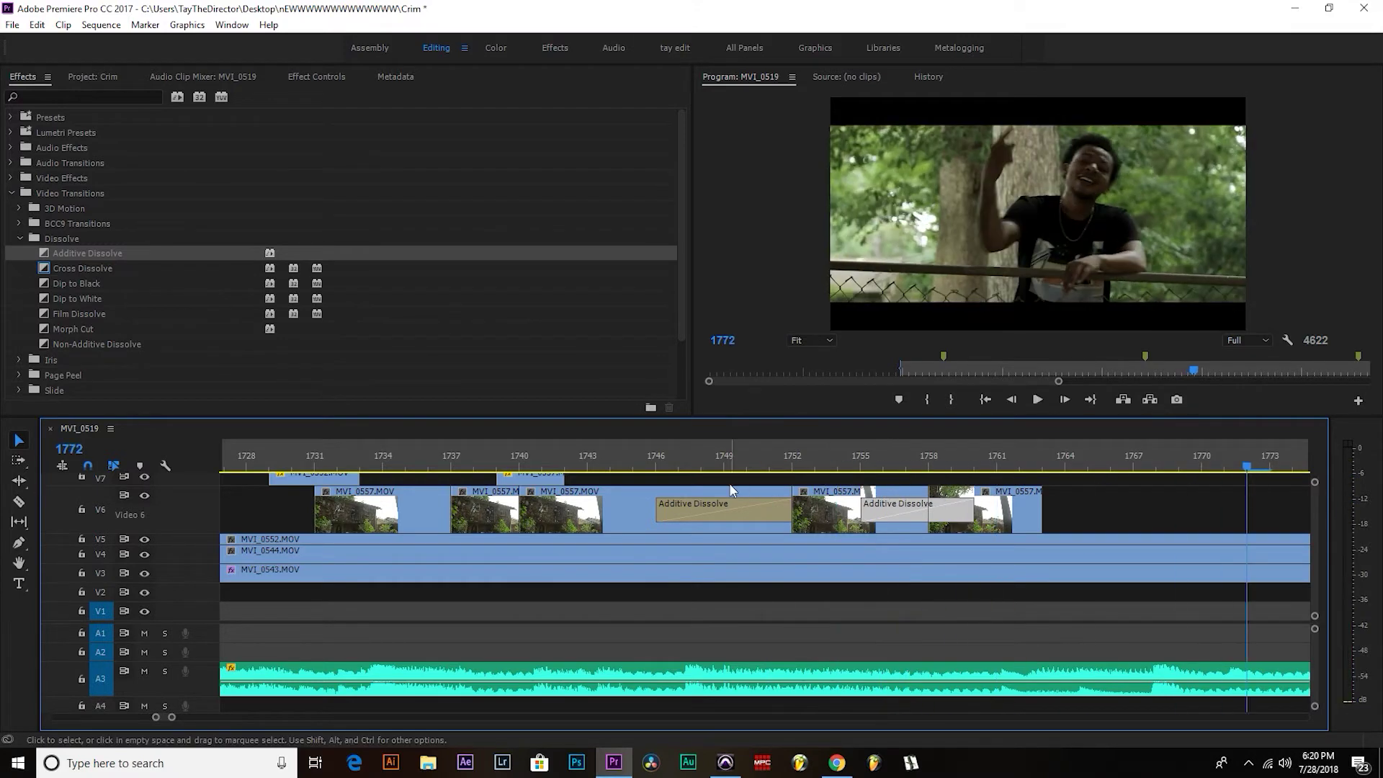
pyautogui.click(597, 458)
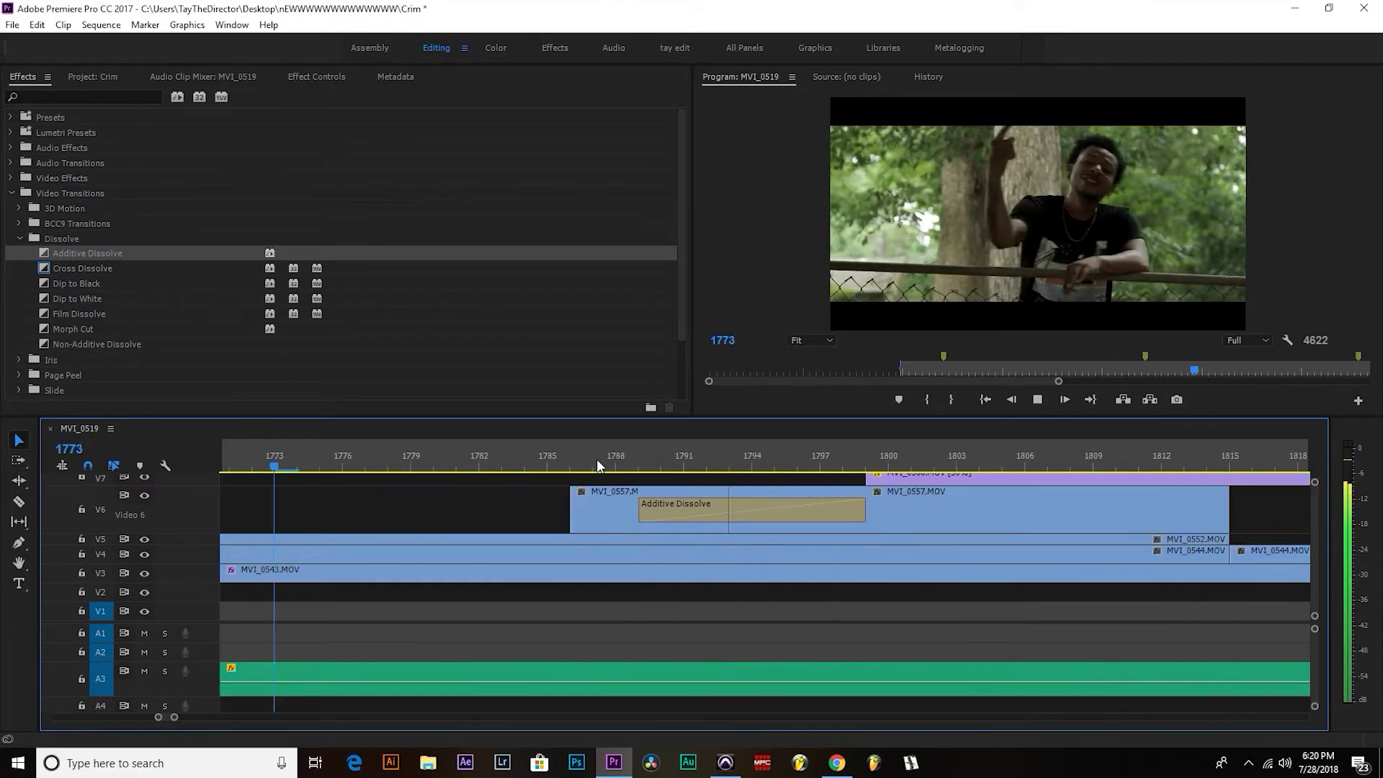
pyautogui.press('space')
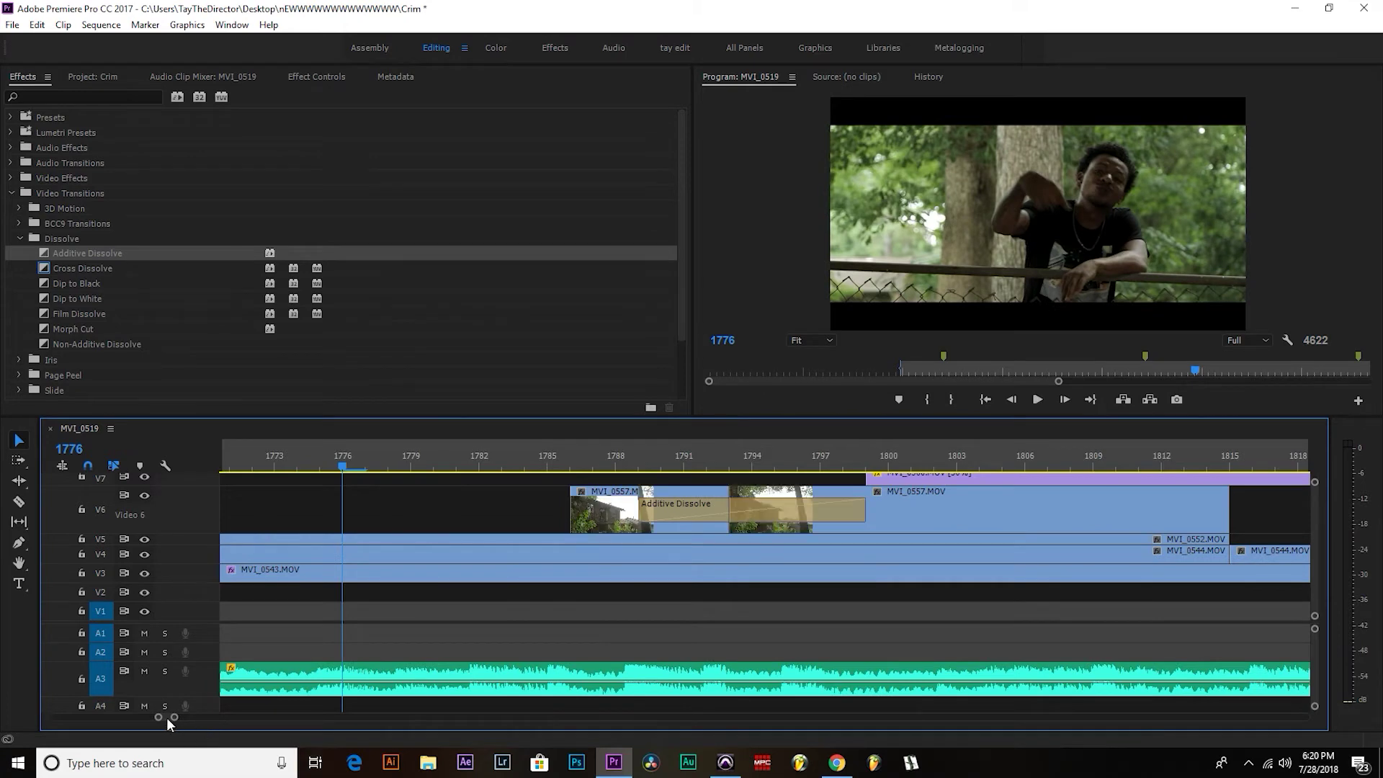
# Reposition the V6 Additive Dissolve onto the edit point and preview from frame 1757.
pyautogui.scroll(6, 166, 718)
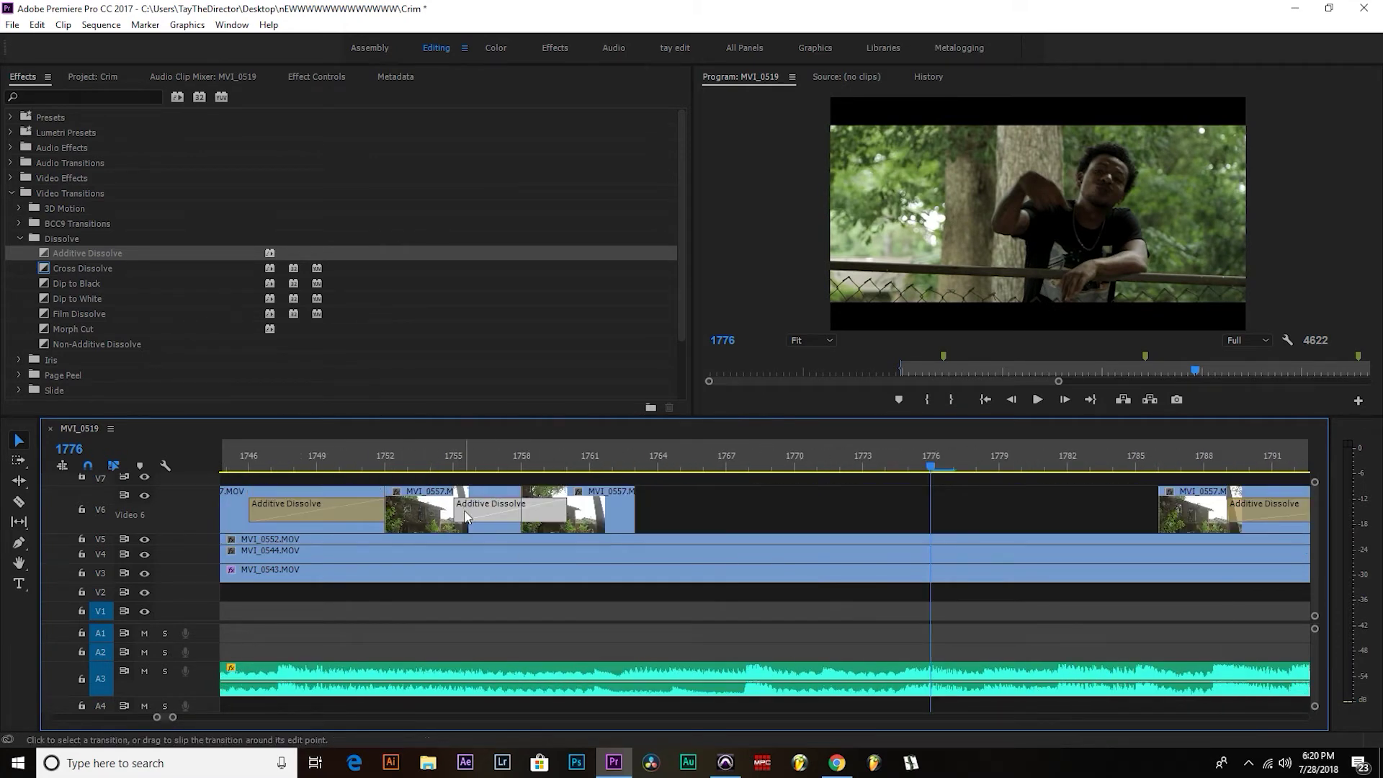
pyautogui.moveTo(467, 515); pyautogui.dragTo(534, 511)
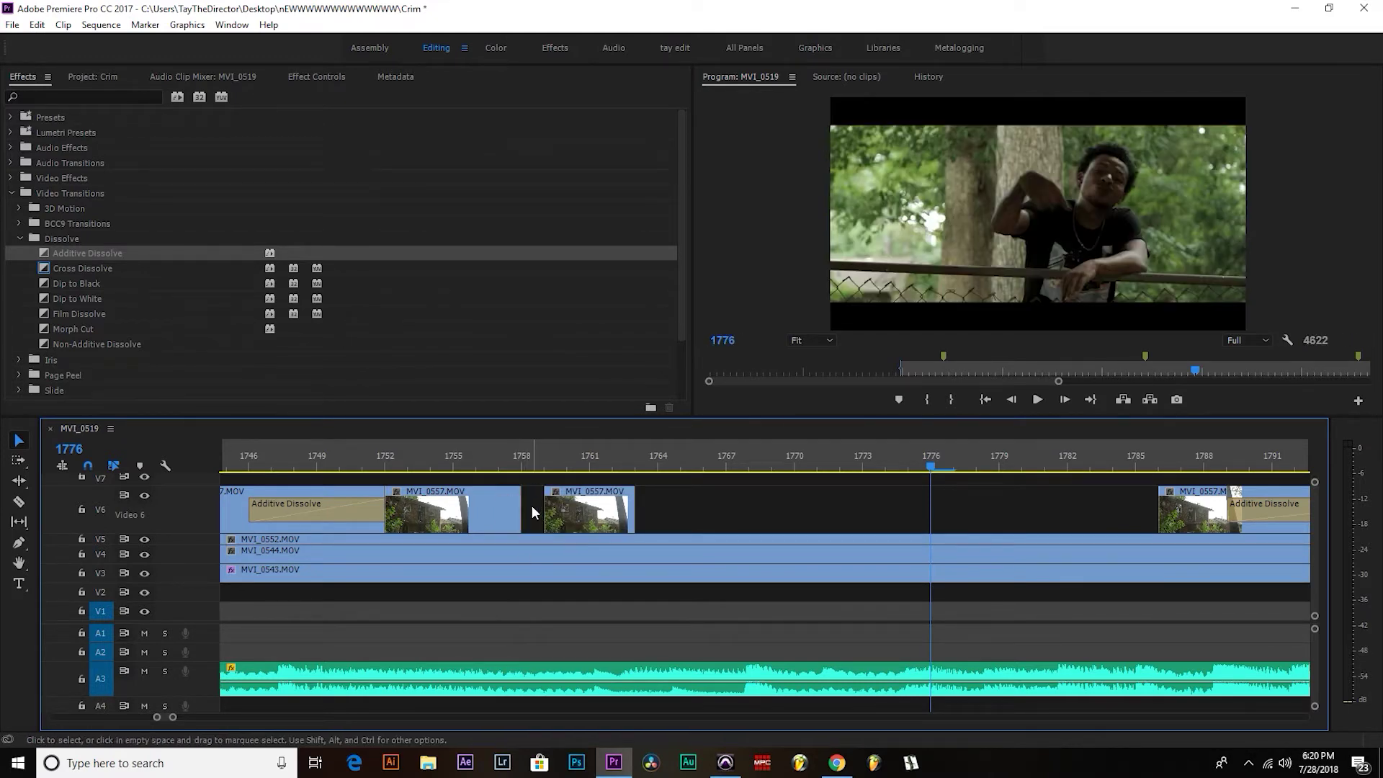
pyautogui.hotkey('ctrl', 'z')
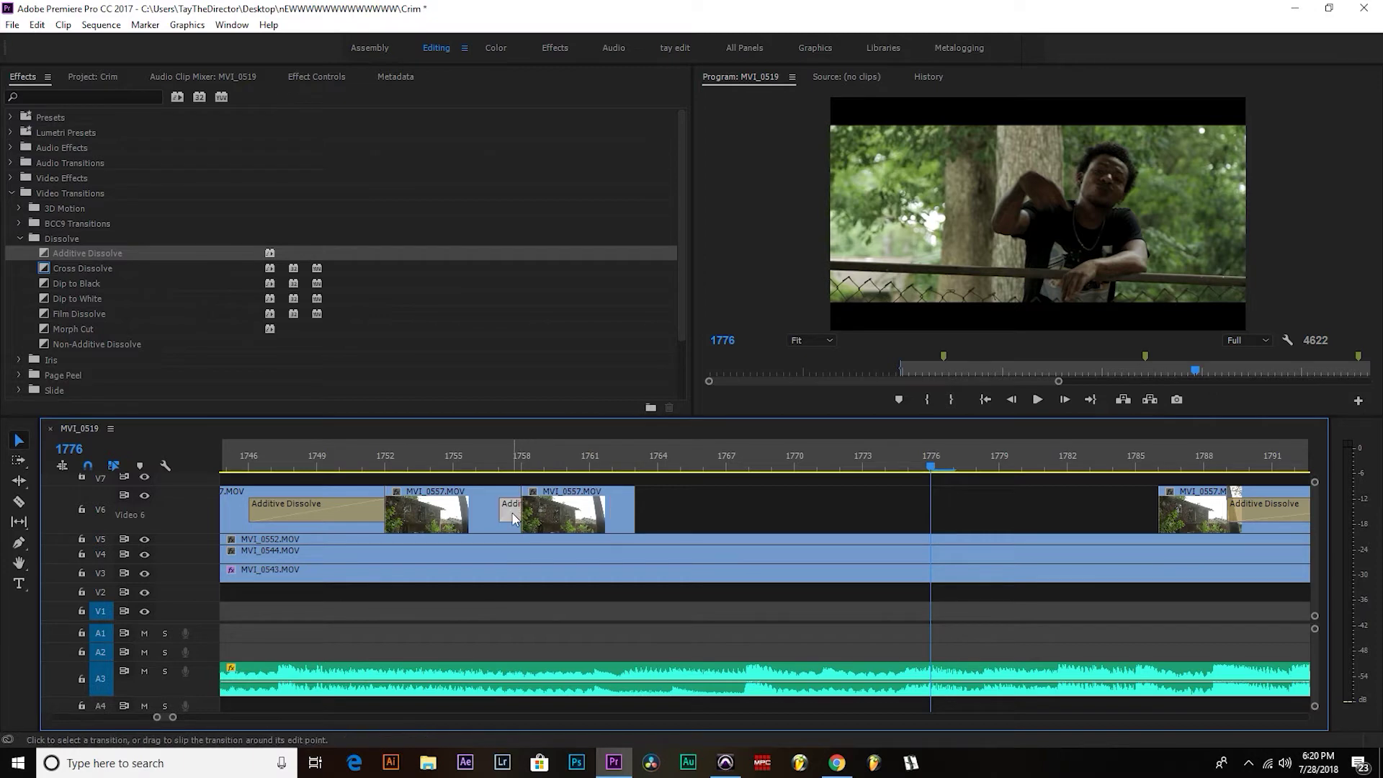
pyautogui.moveTo(513, 519)
pyautogui.mouseDown()
pyautogui.moveTo(493, 513)
pyautogui.moveTo(516, 513)
pyautogui.mouseUp()
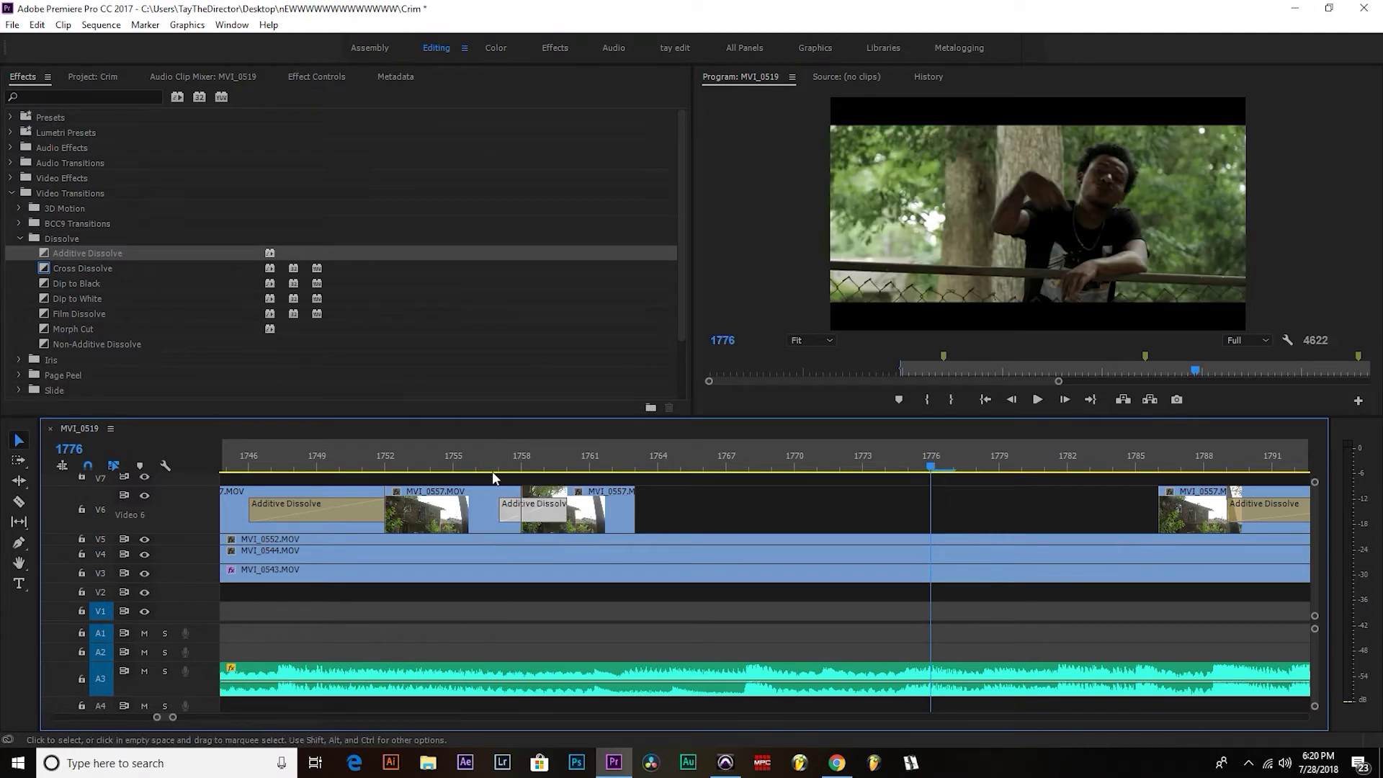
pyautogui.click(490, 464)
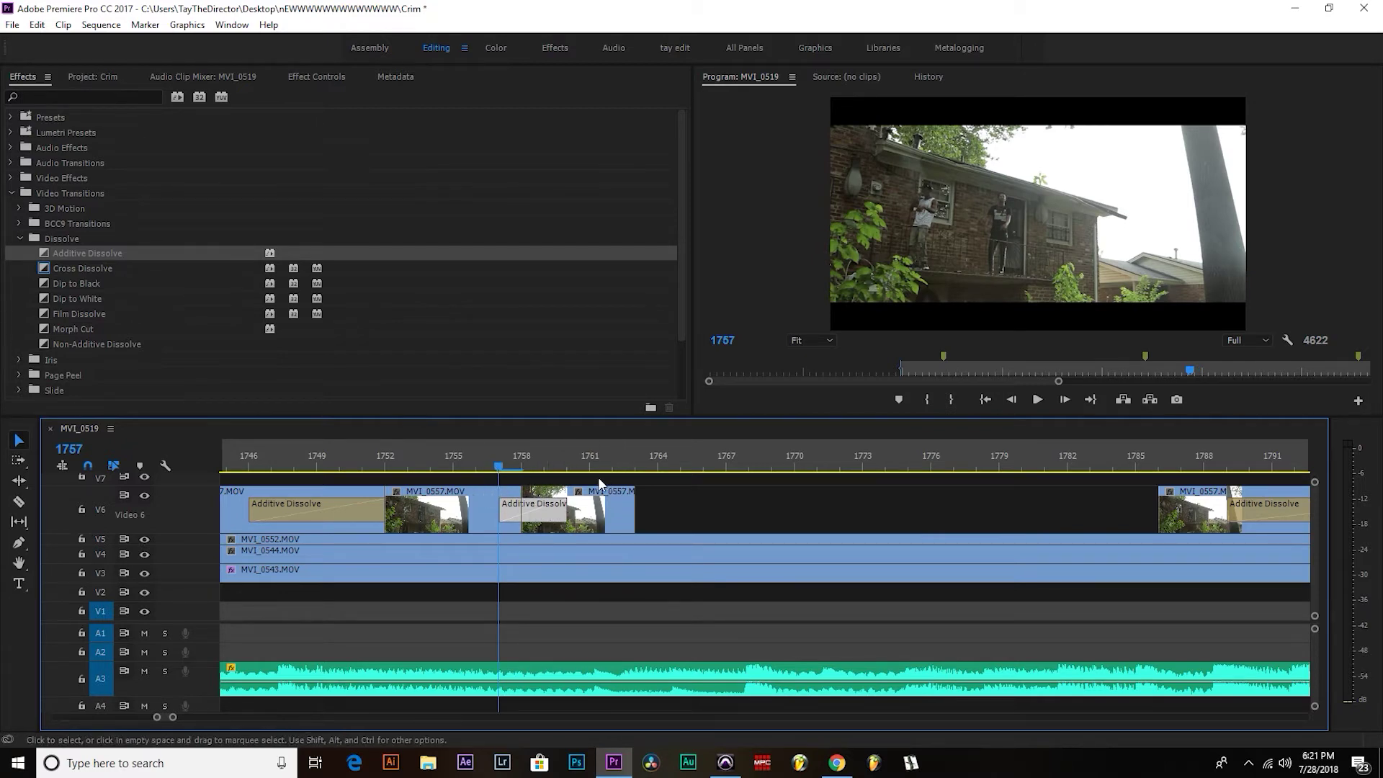
pyautogui.press('space')
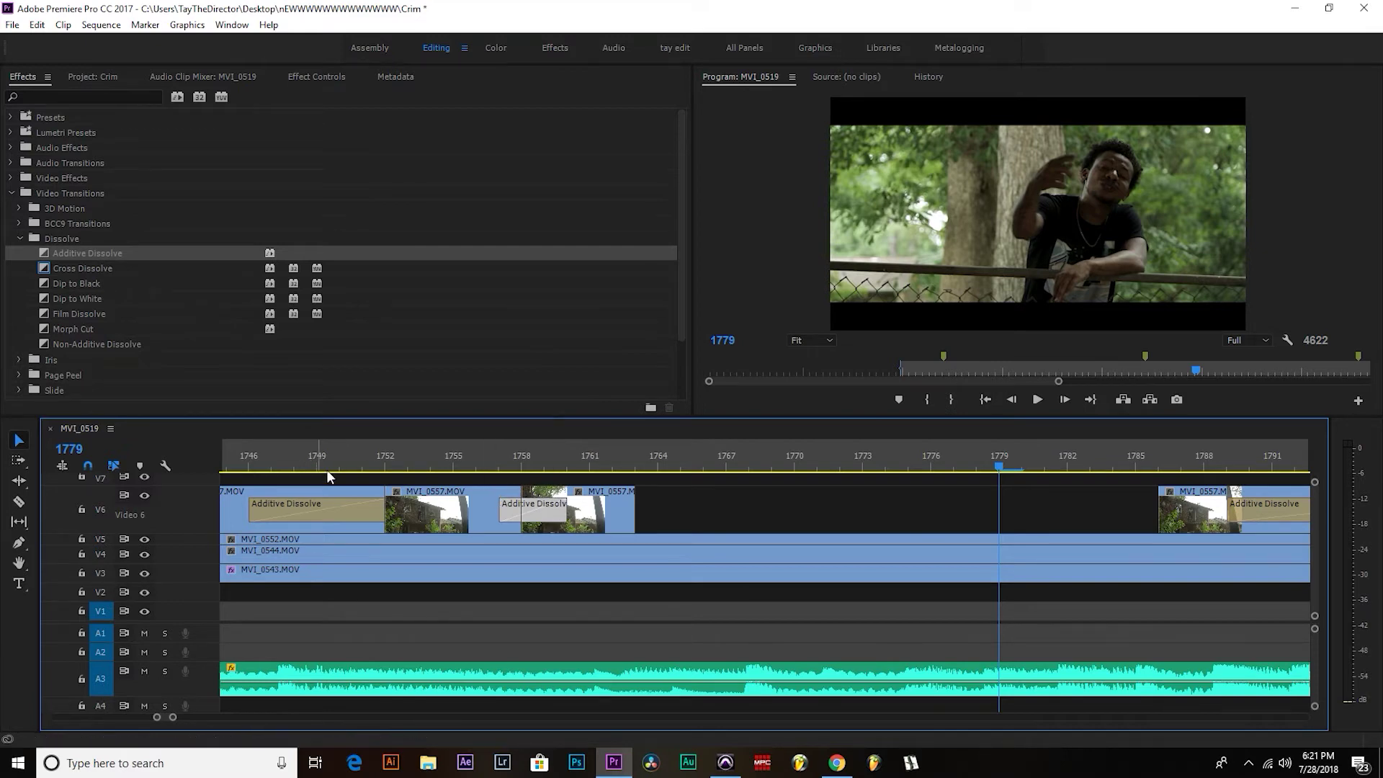
pyautogui.scroll(-3, 326, 470)
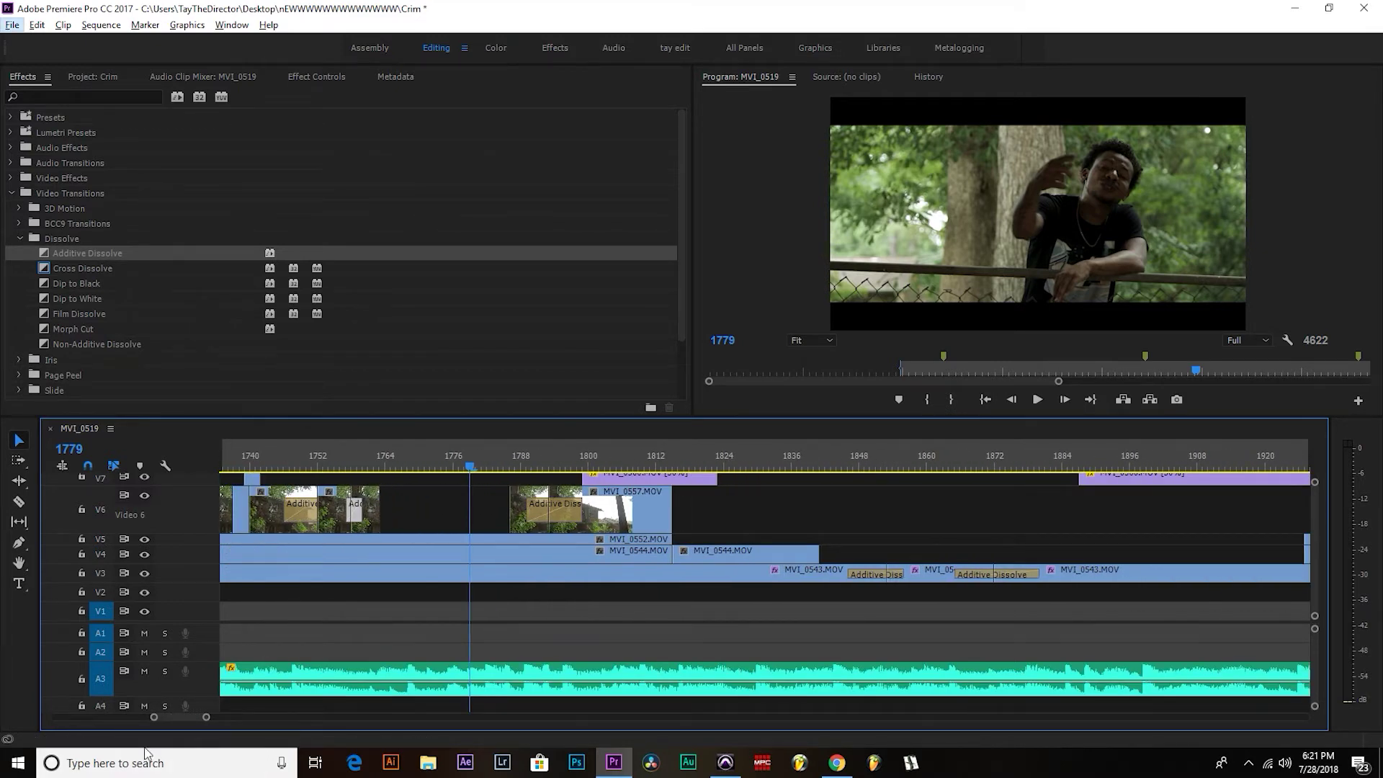
# Zoom the timeline out to show more of the sequence, scrubbing back to frame 1677.
pyautogui.scroll(-2, 173, 722)
pyautogui.scroll(-3, 175, 716)
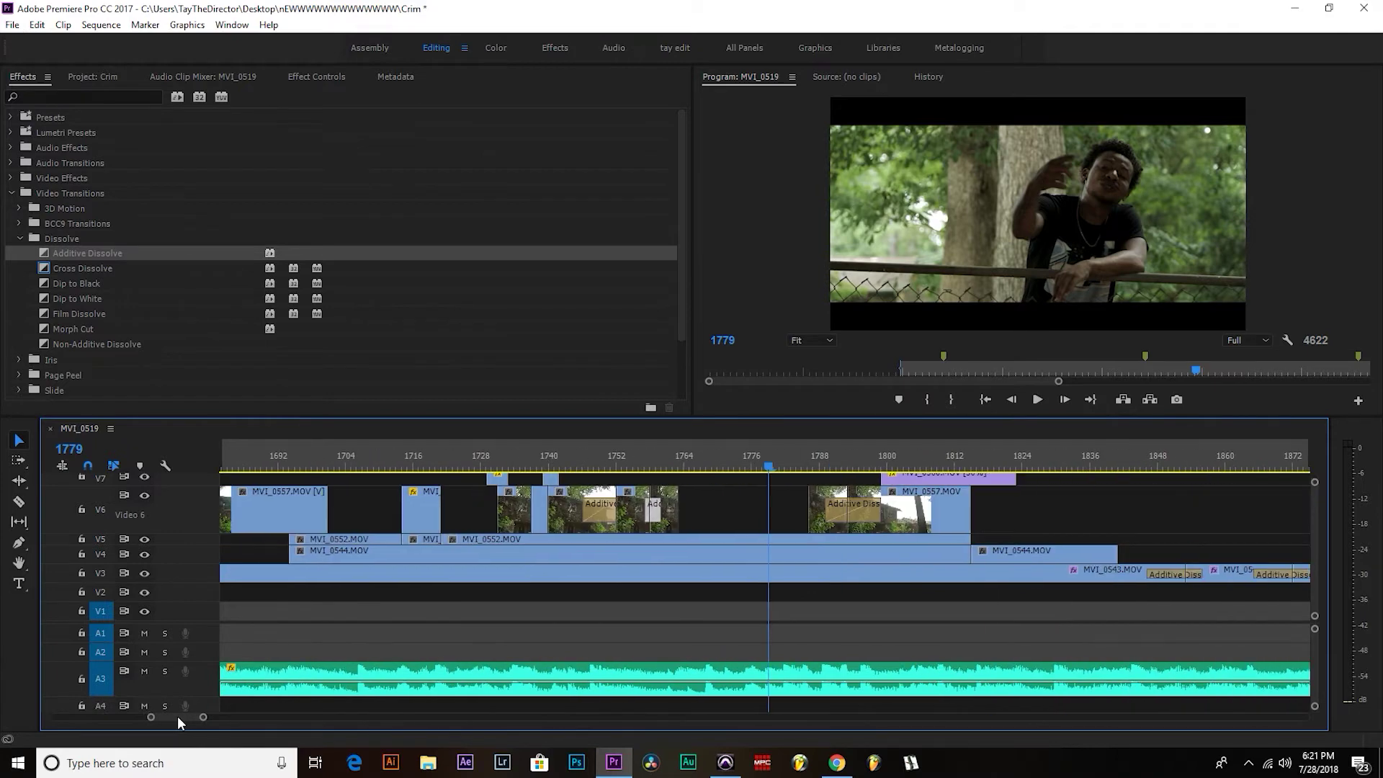
pyautogui.press('alt')
pyautogui.click(469, 463)
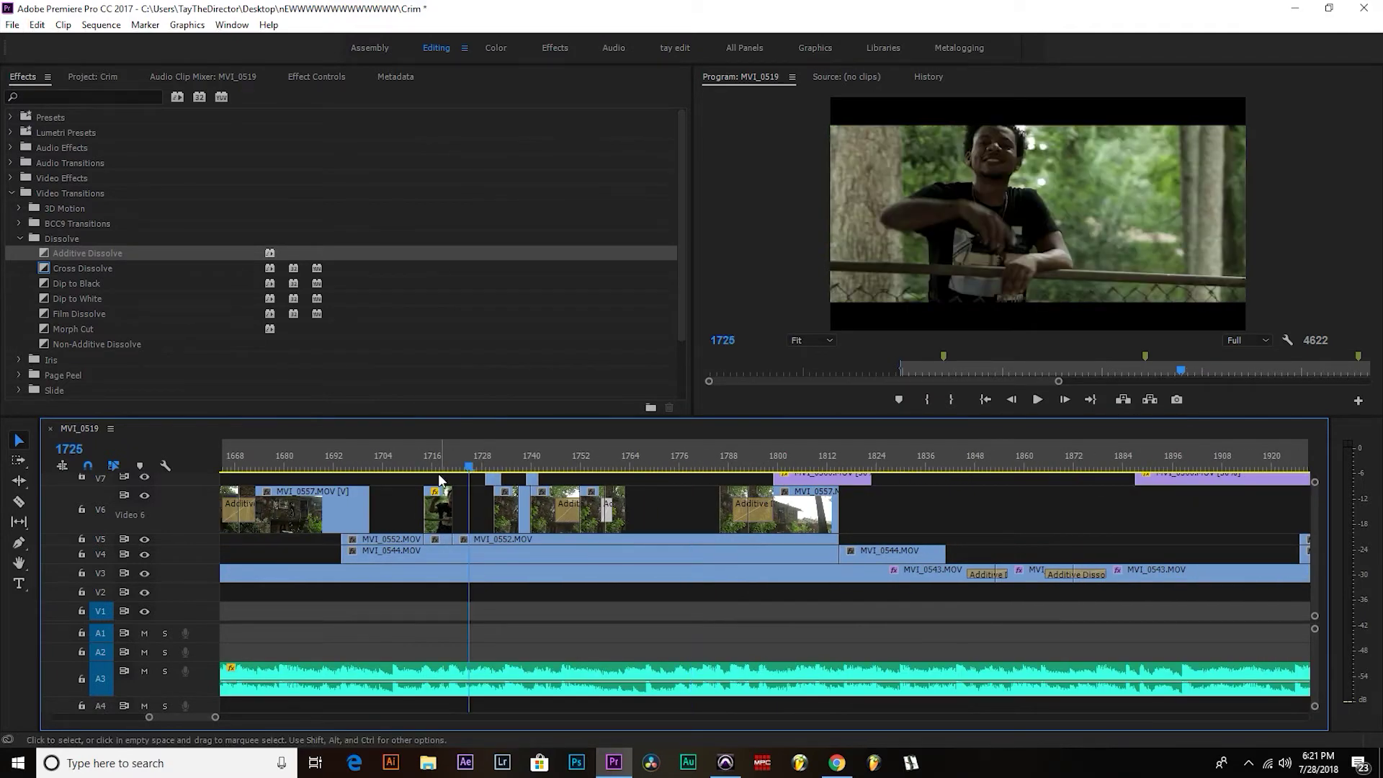
pyautogui.click(272, 467)
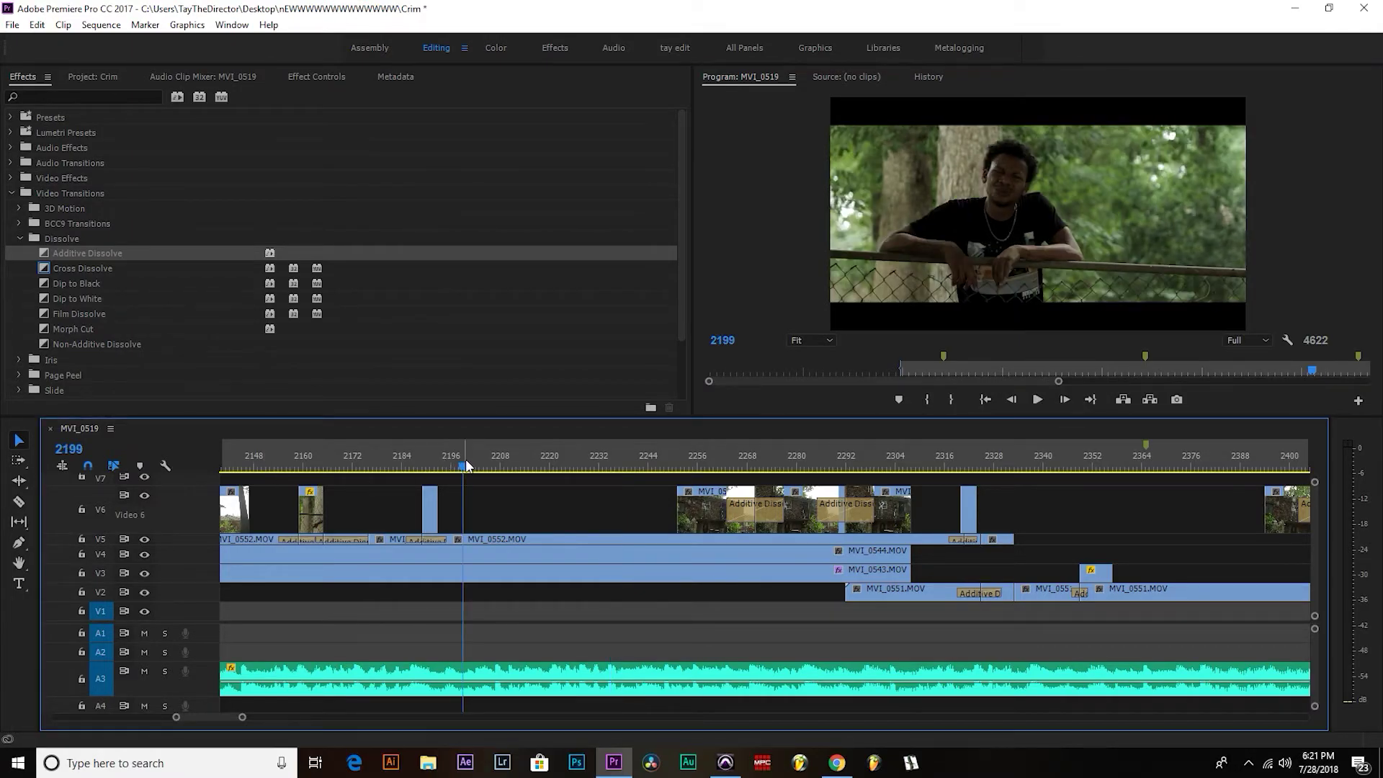
# Select the short MVI_0552 clip on V6 near frame 2191 and confirm its Screen blend mode.
pyautogui.click(429, 450)
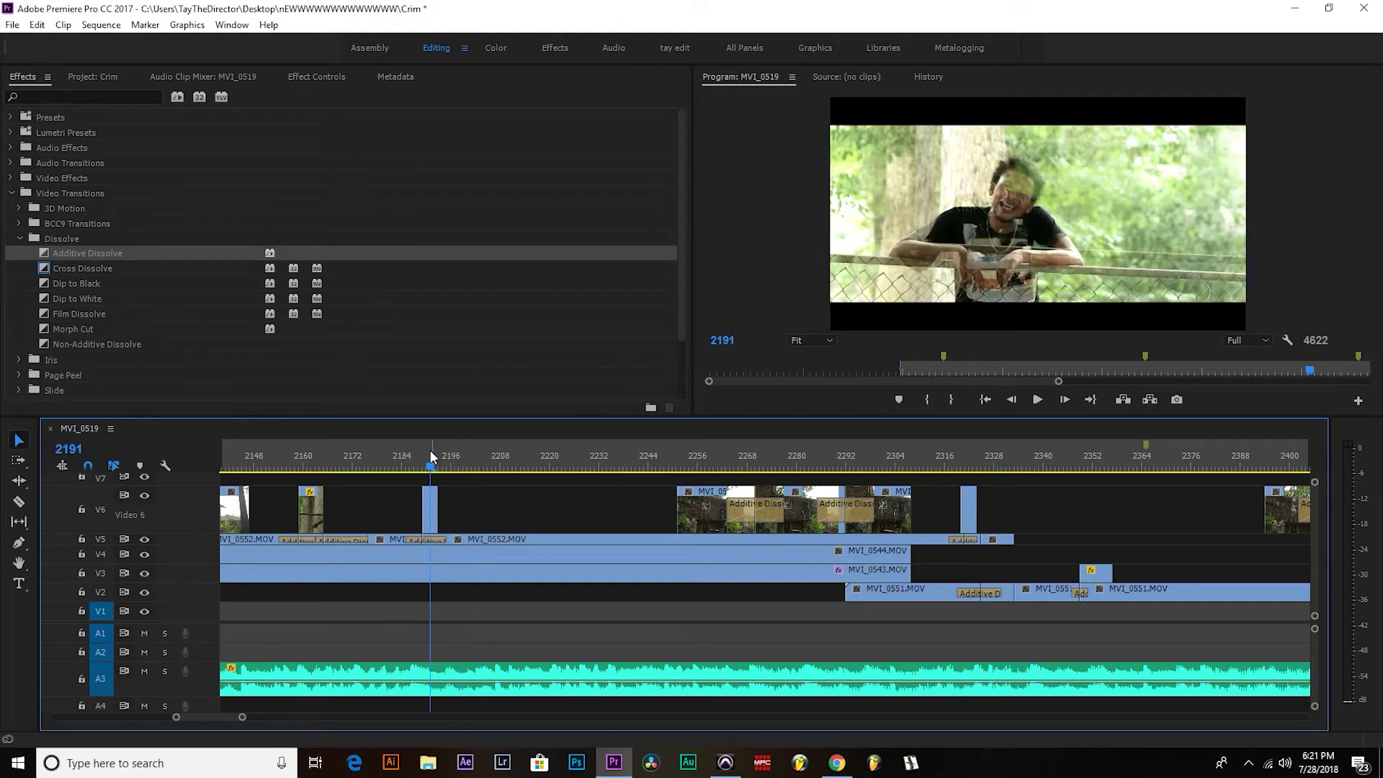
pyautogui.click(430, 509)
pyautogui.click(314, 75)
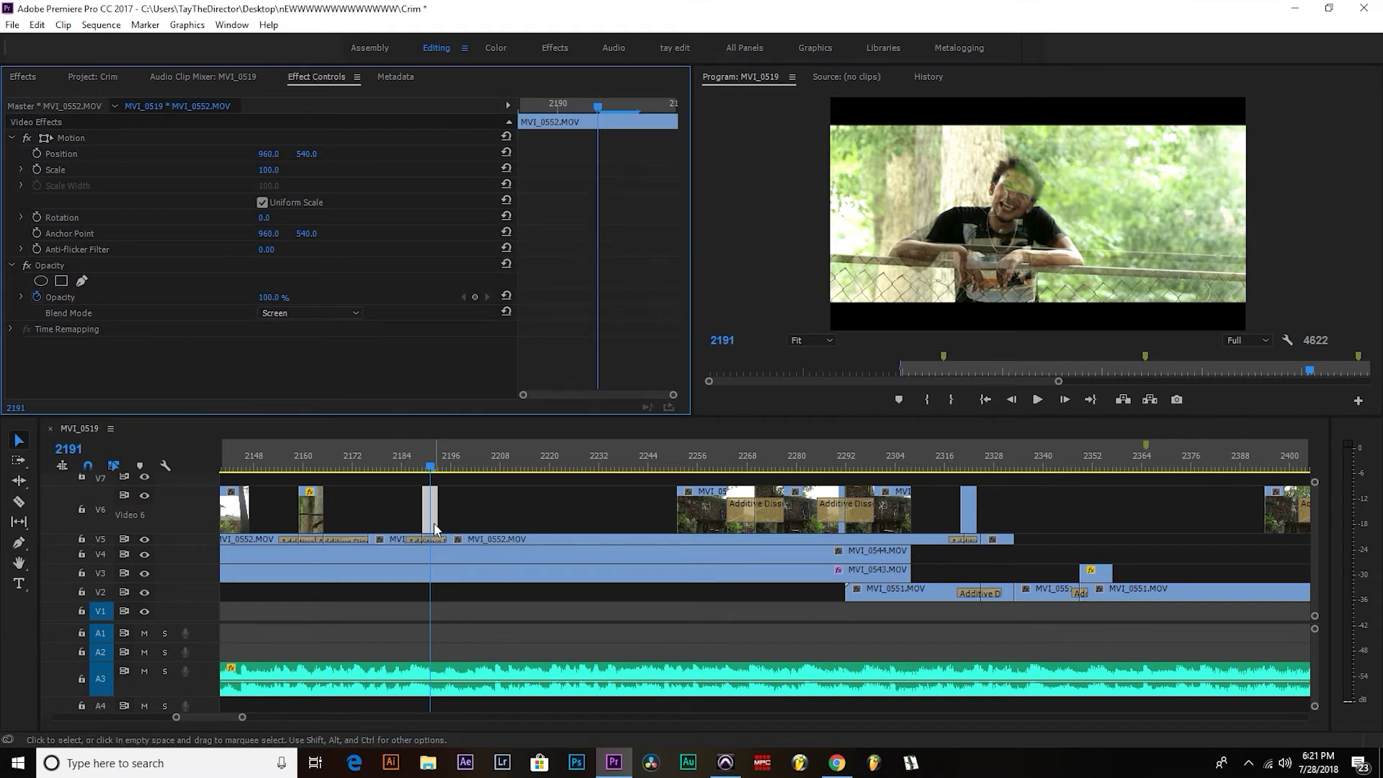
pyautogui.scroll(4, 461, 504)
pyautogui.click(850, 78)
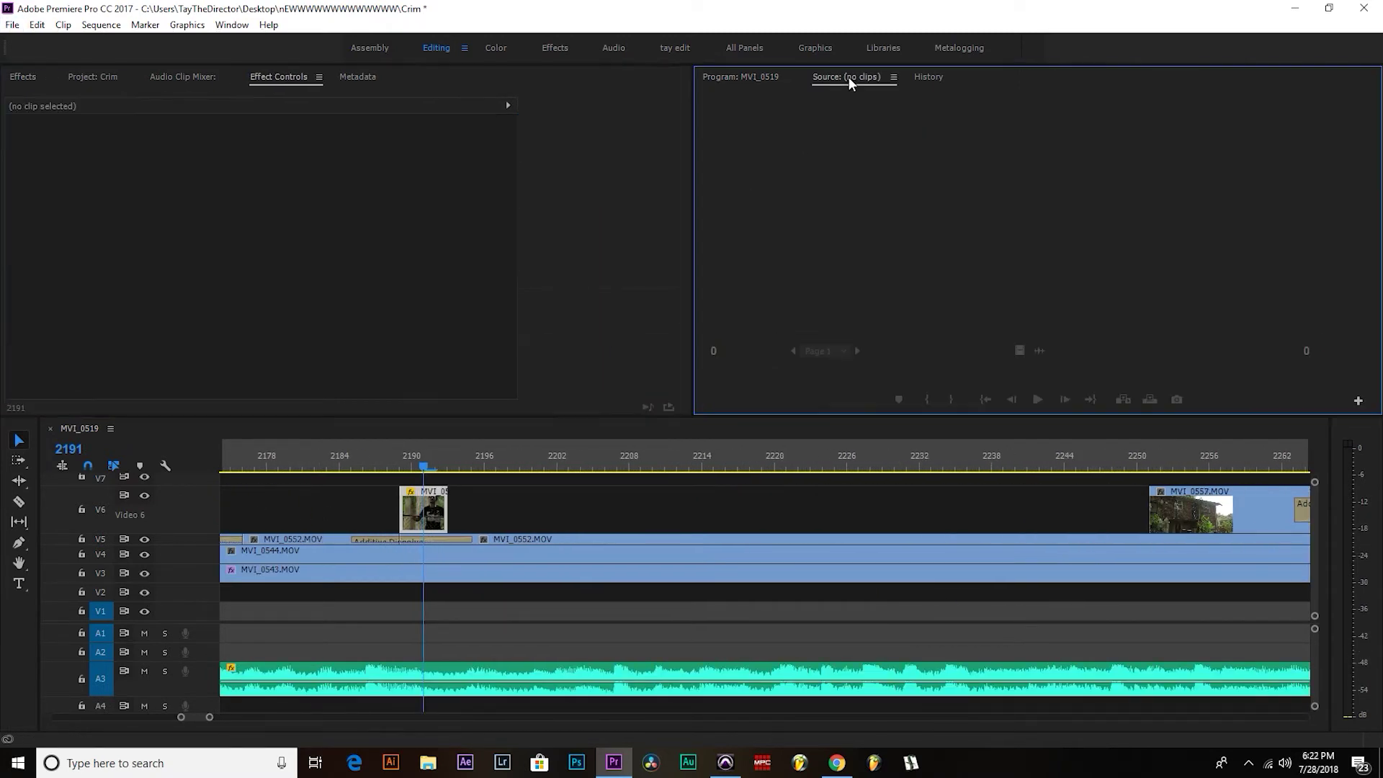
pyautogui.click(90, 70)
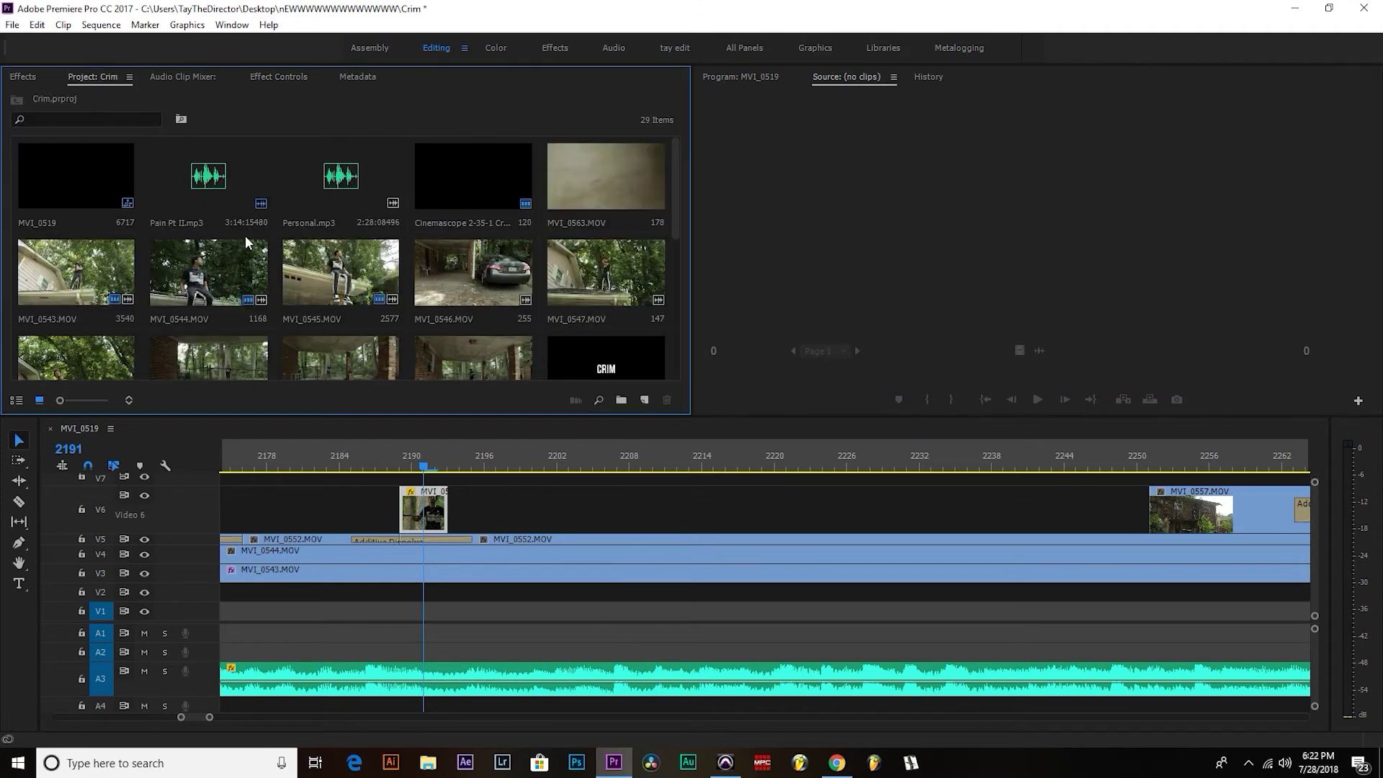
pyautogui.click(400, 454)
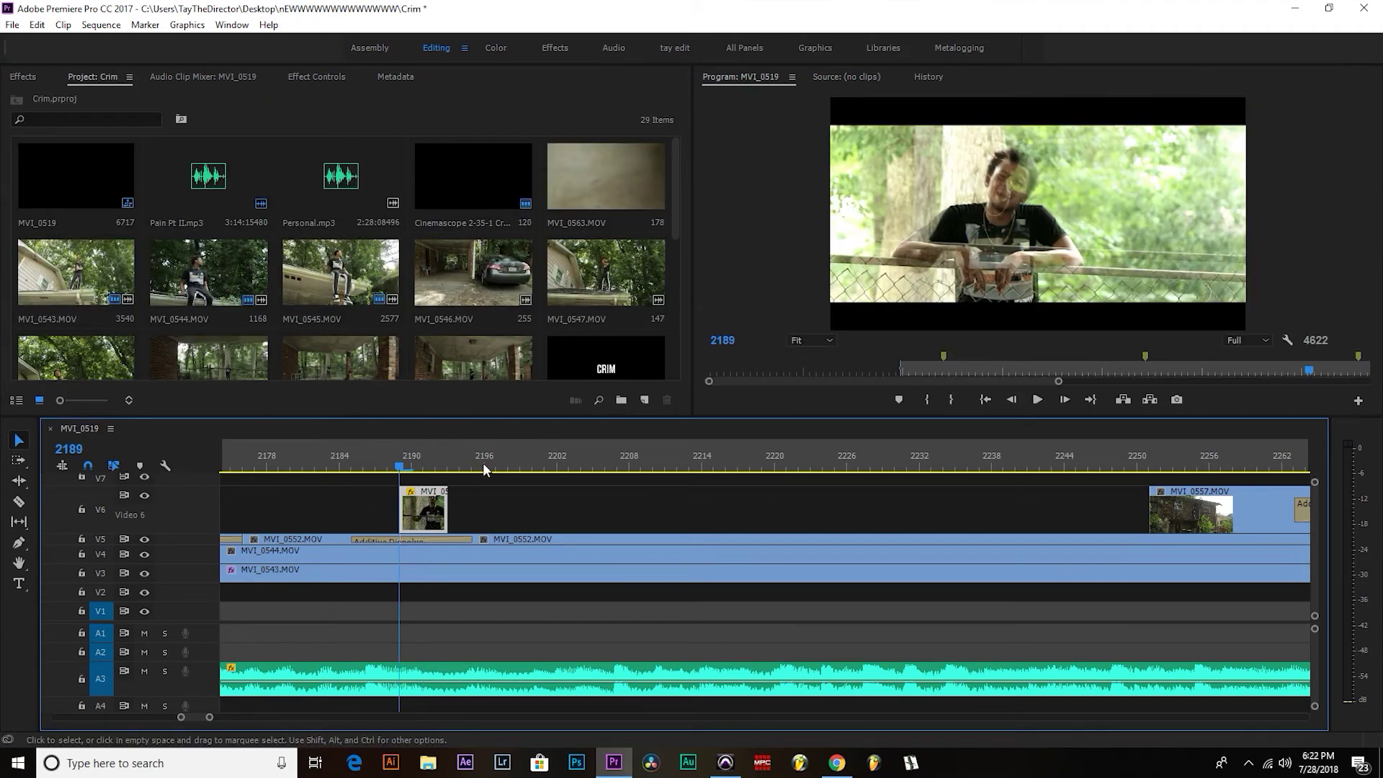
pyautogui.click(320, 77)
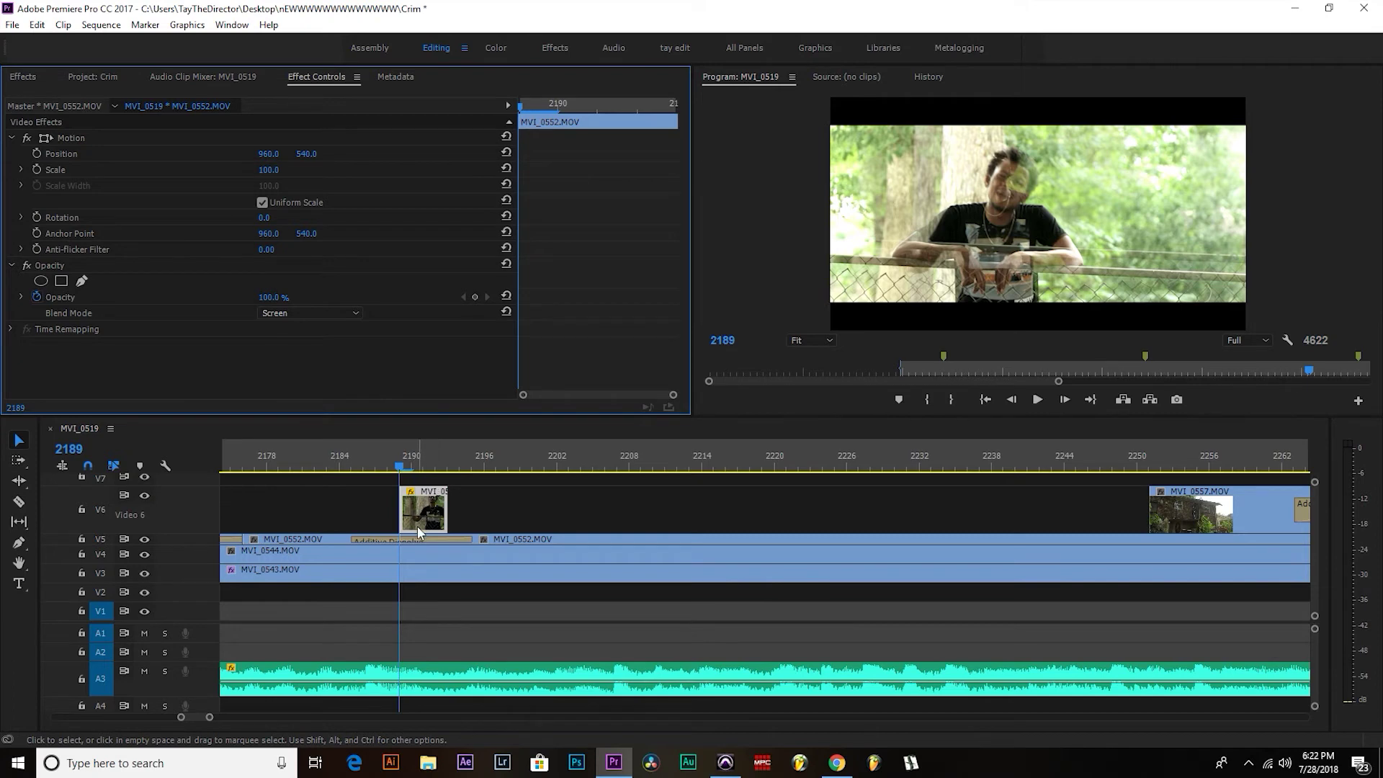
pyautogui.click(376, 463)
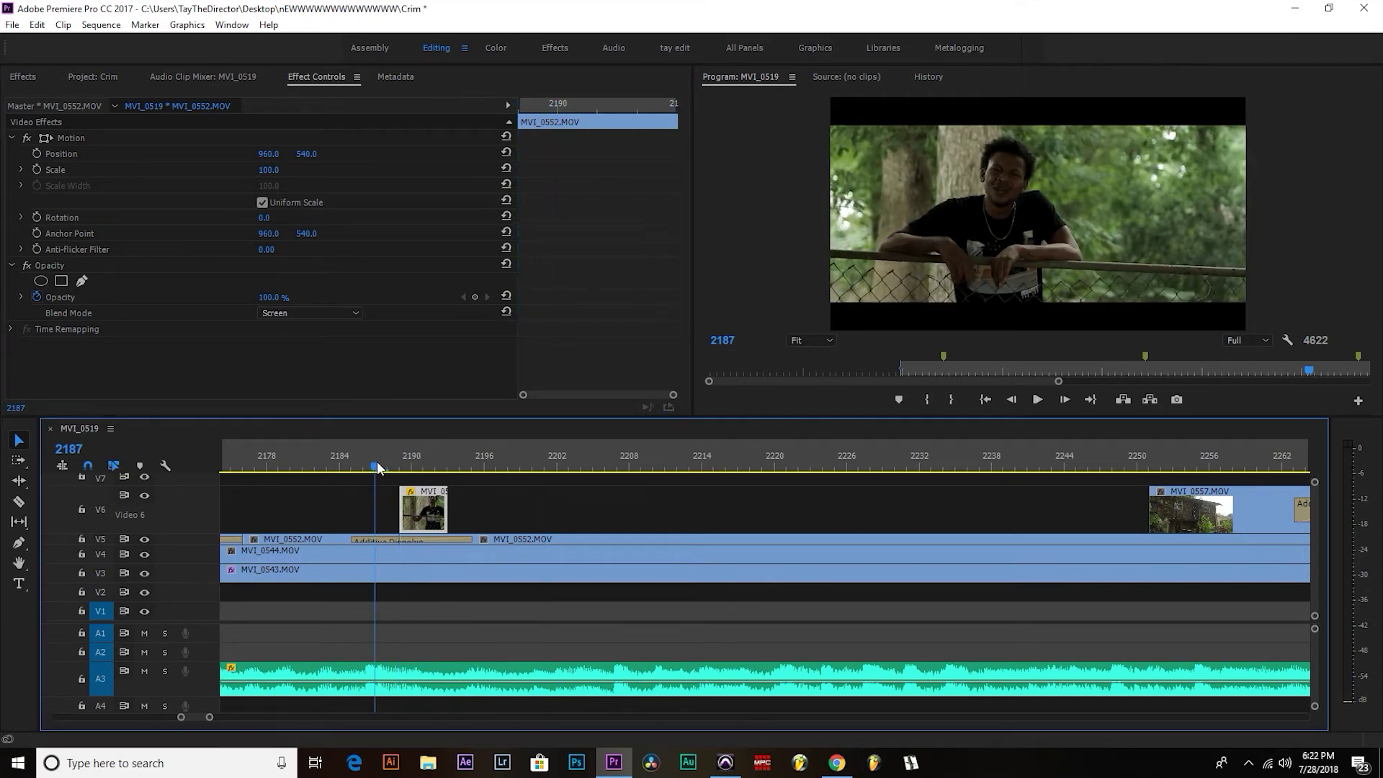
# Play the doubled section from frame 2183, then compare the V6 and V5 MVI_0552 clips' blend modes.
pyautogui.click(409, 539)
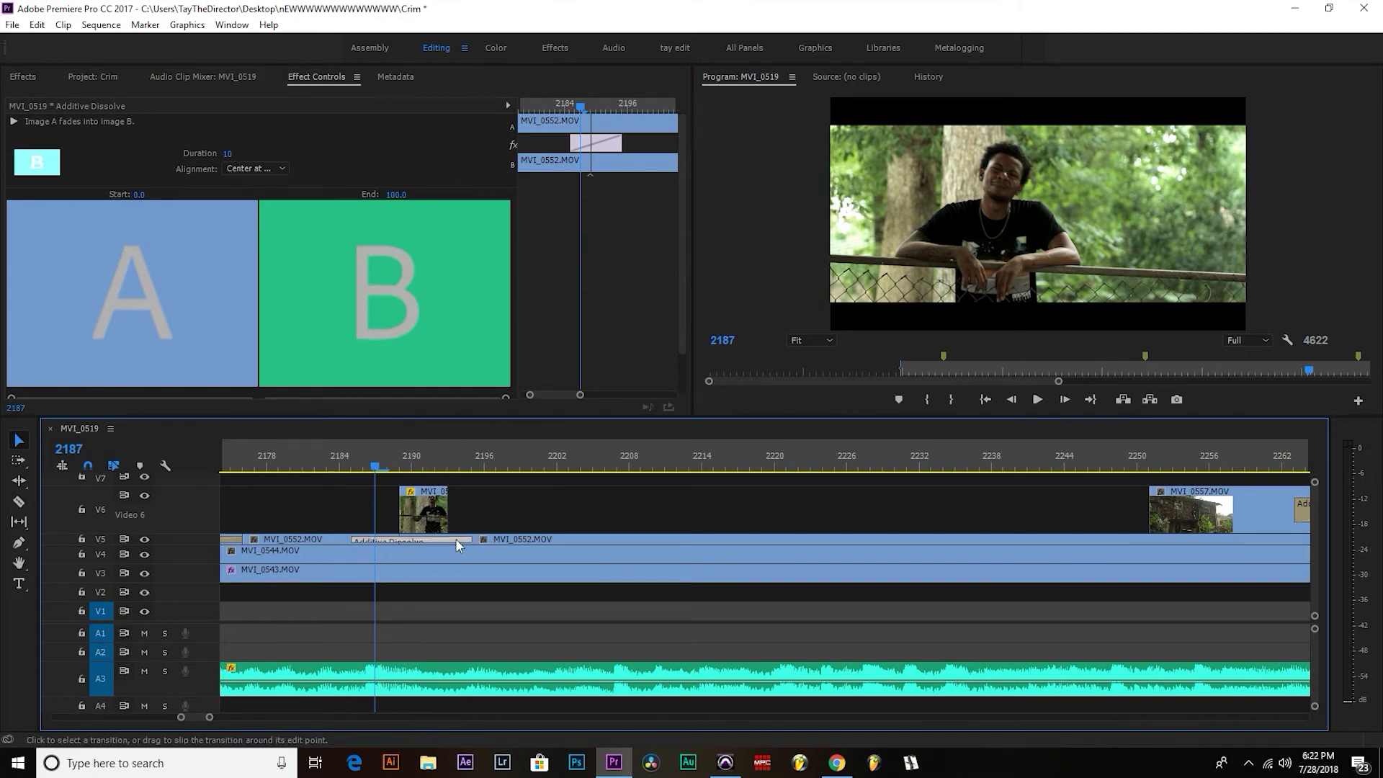
pyautogui.click(329, 463)
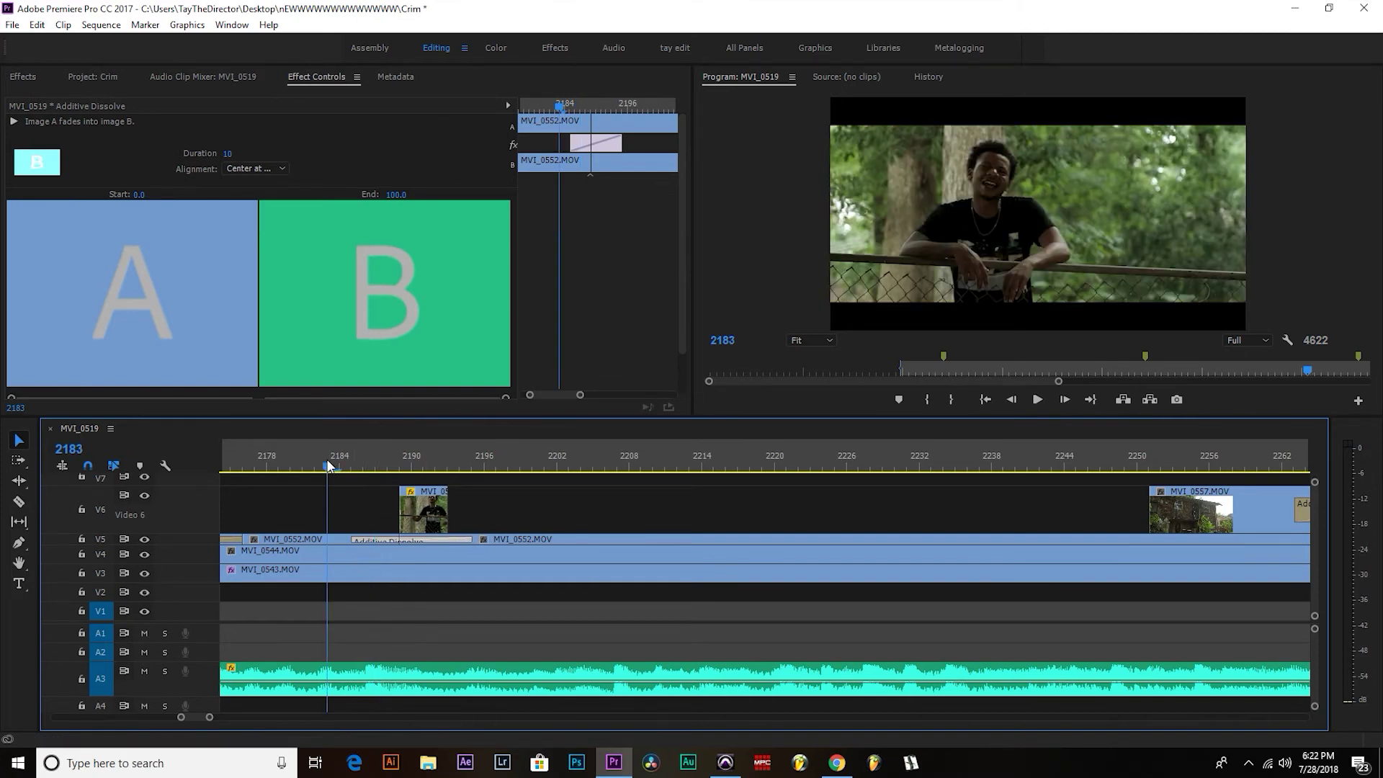
pyautogui.press('space')
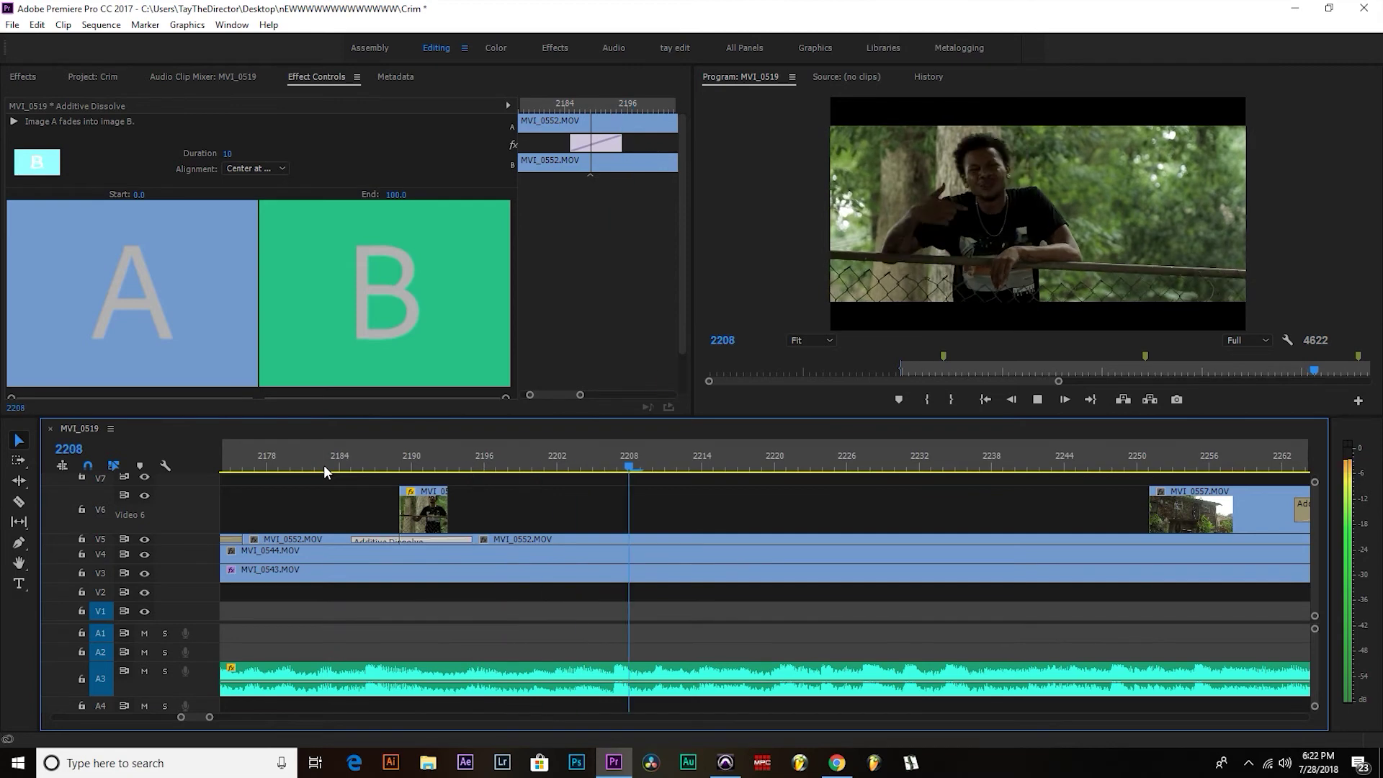
pyautogui.click(323, 464)
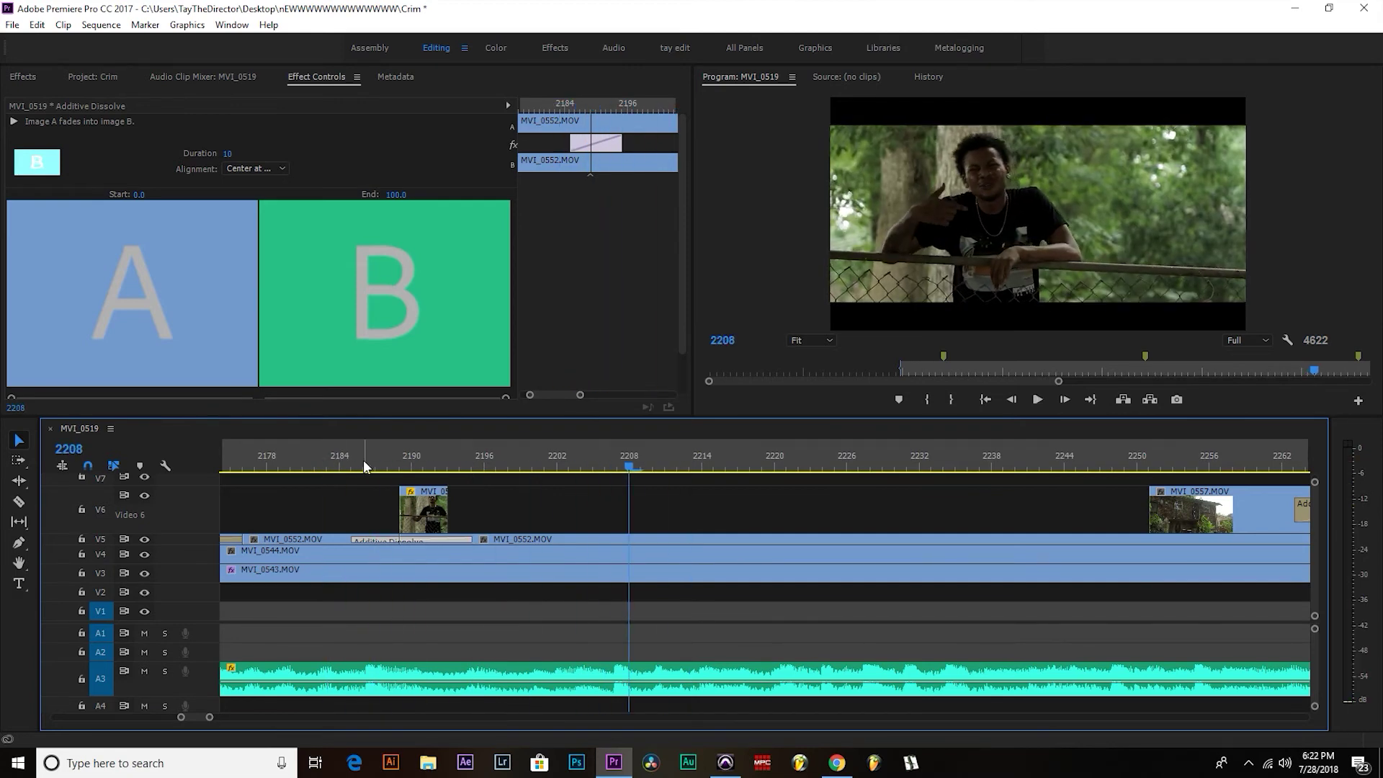
pyautogui.click(435, 465)
pyautogui.click(421, 515)
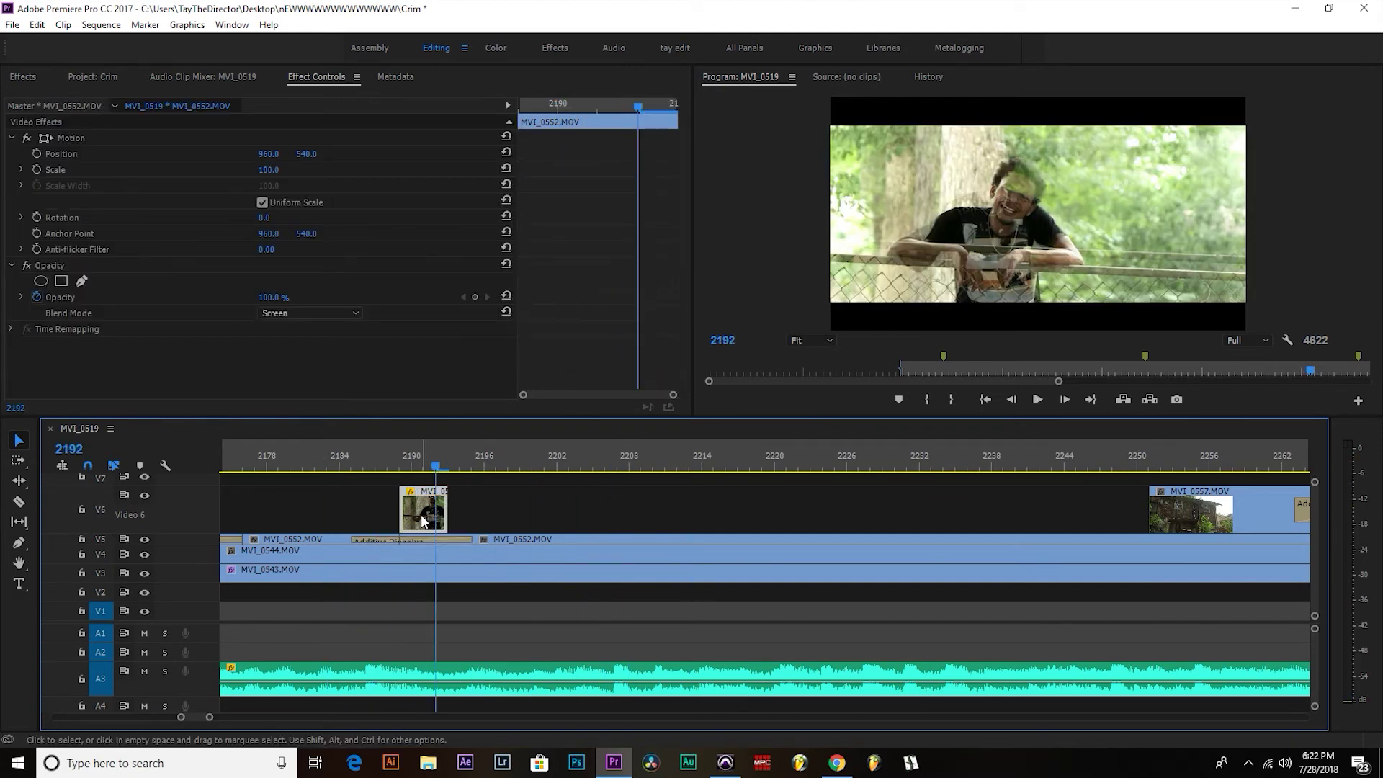
pyautogui.click(561, 536)
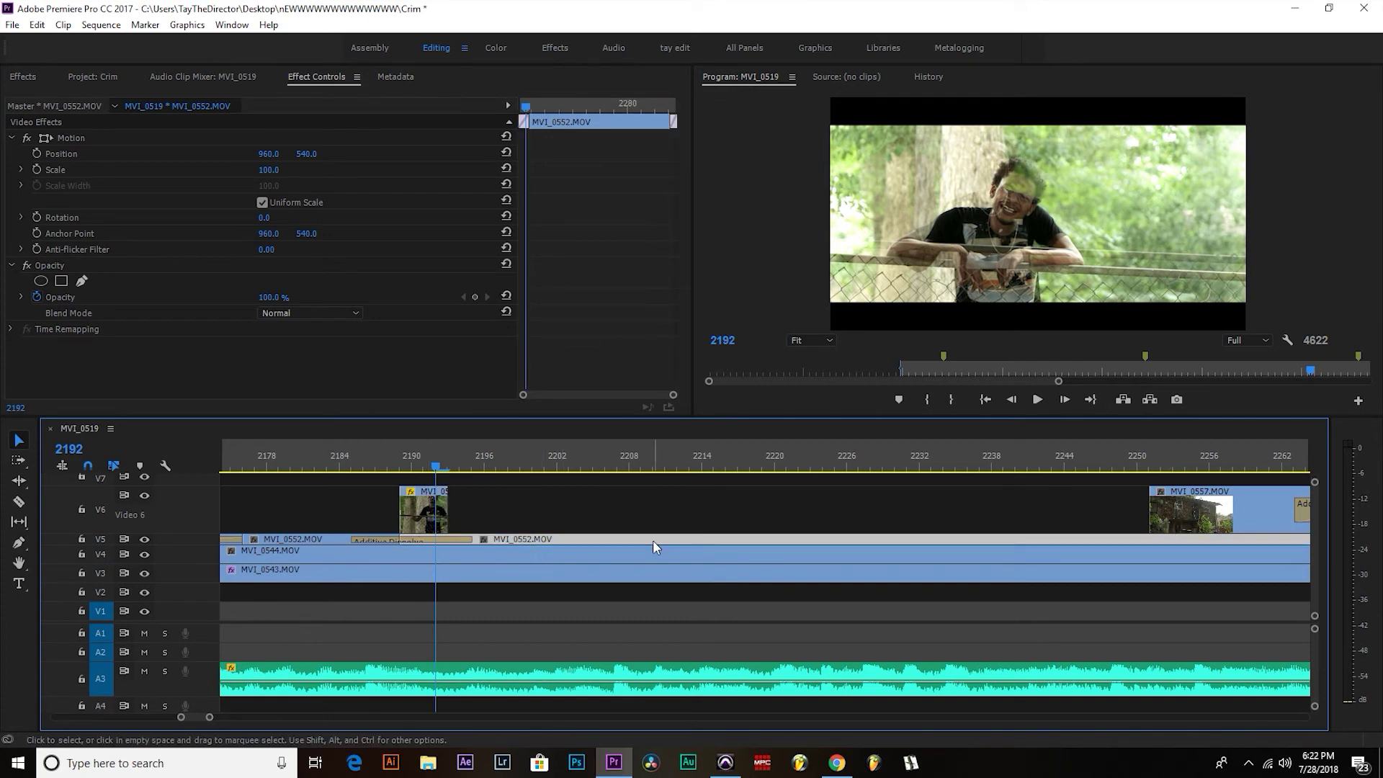
# Duplicate the Screen-blended MVI_0552 piece from V5 onto V6 near frame 2218 and preview it.
pyautogui.click(699, 527)
pyautogui.click(591, 542)
pyautogui.moveTo(620, 535); pyautogui.dragTo(774, 517)
pyautogui.press('space')
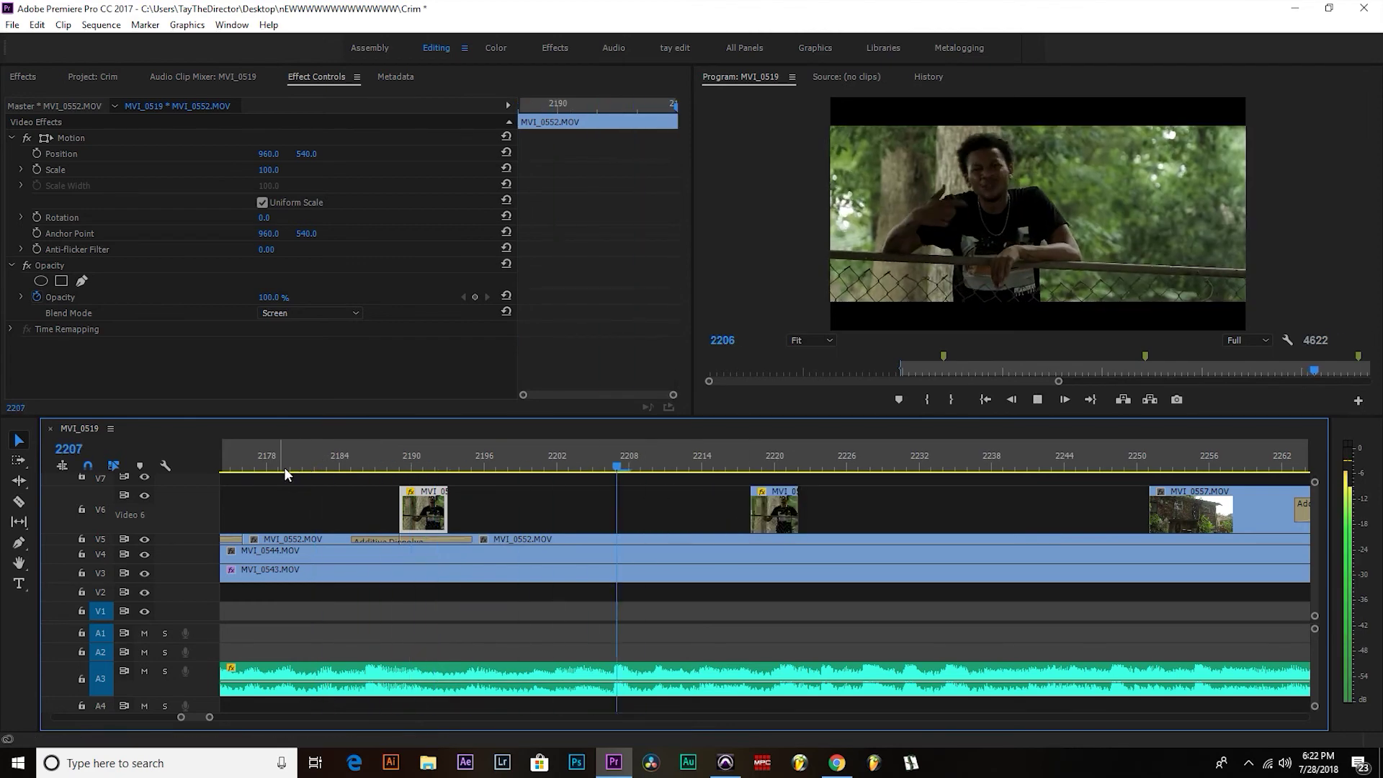
pyautogui.click(242, 469)
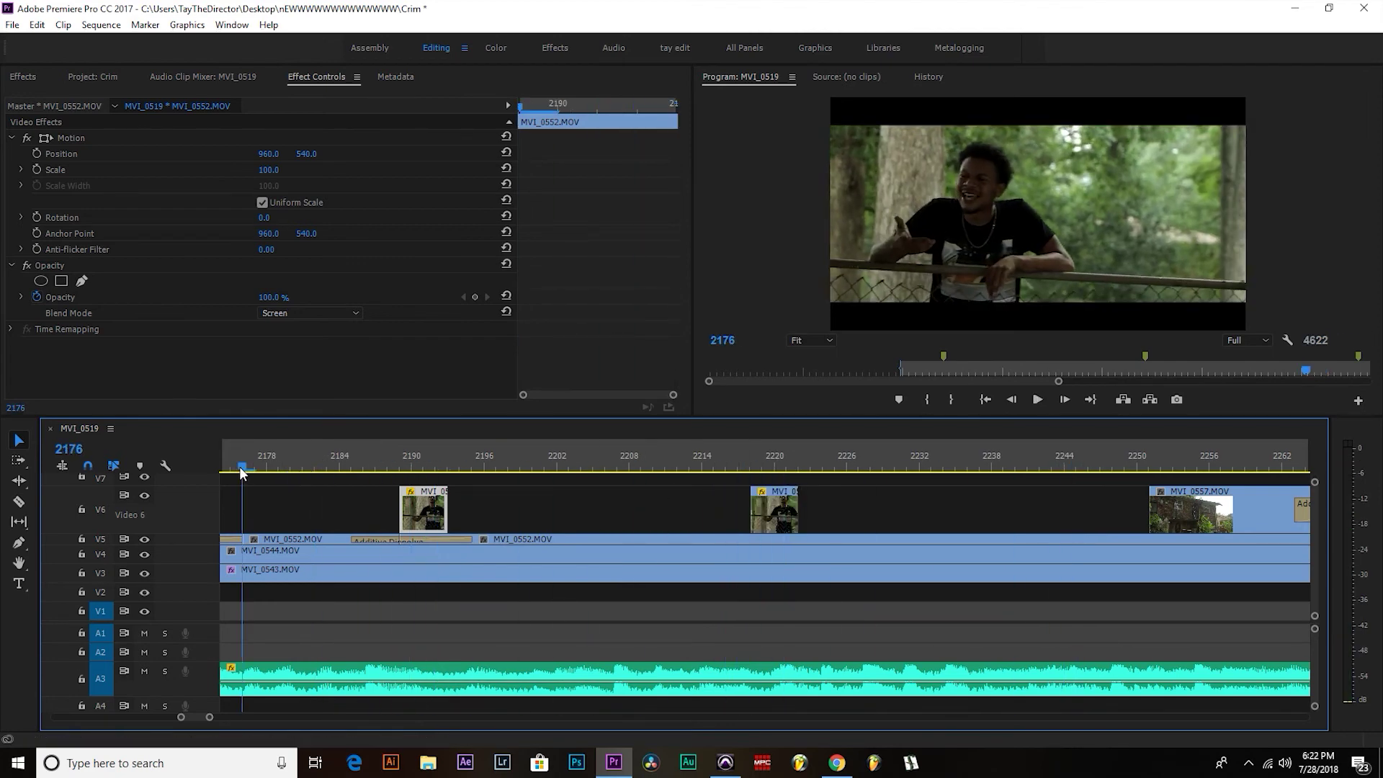